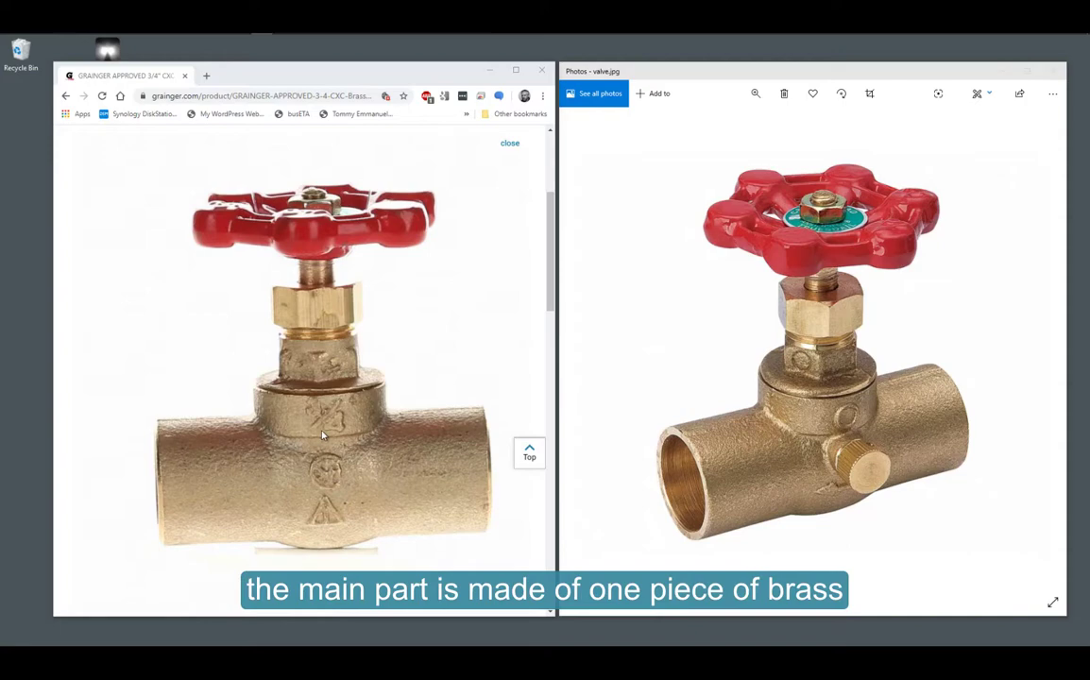
- Examine the brass valve's body, side ports, nut and handwheel from several angles in the rotatable product view
drag(325, 398, 364, 404)
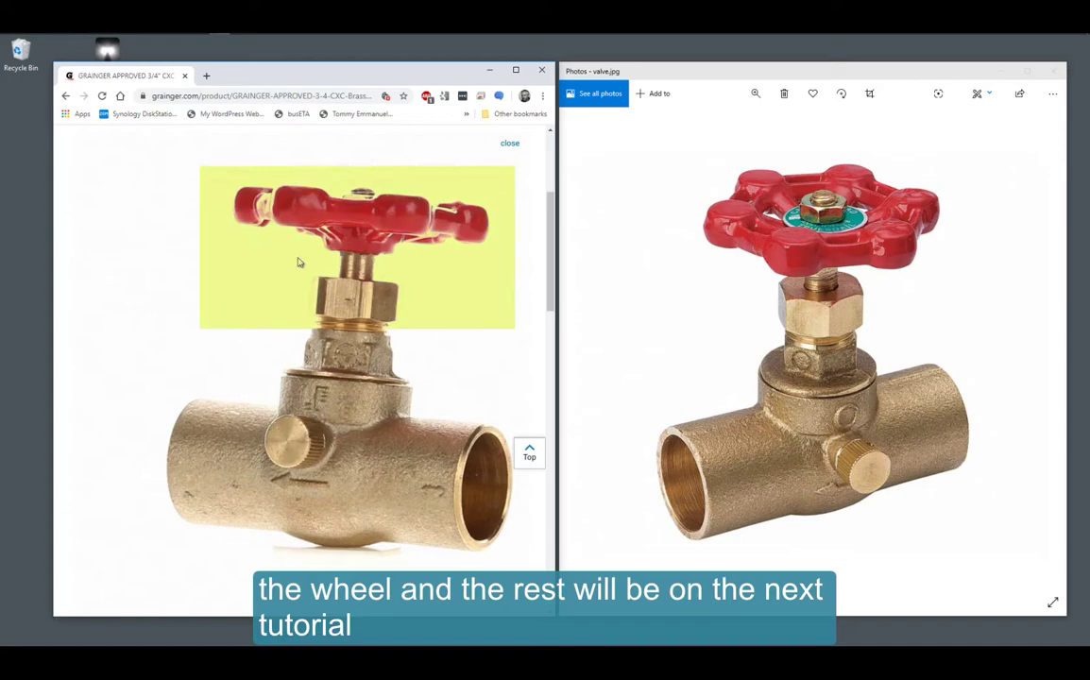
drag(304, 276, 320, 284)
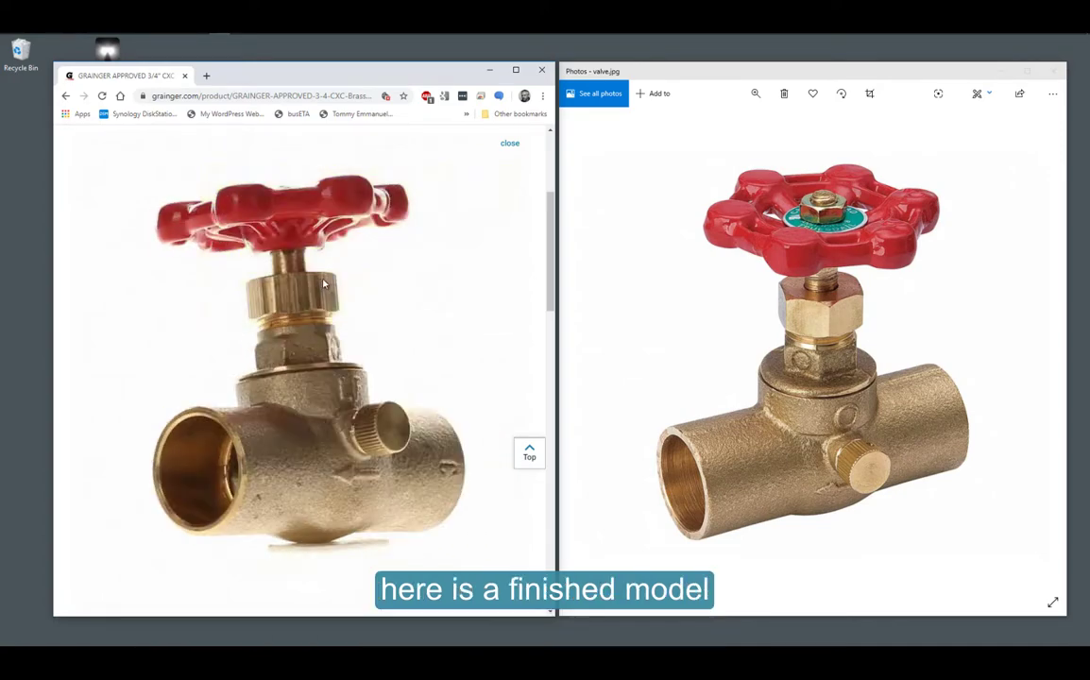
drag(0, 152, 394, 84)
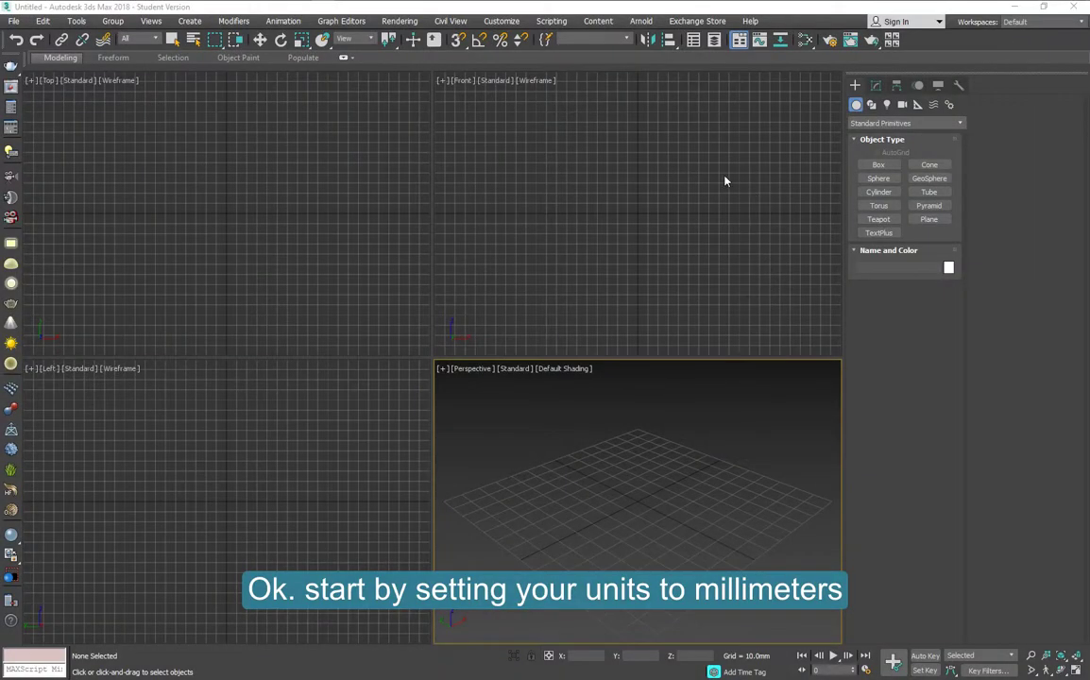
- Set the display units to metric millimeters and the system unit scale to 1 unit = 1.0 millimeter
click(501, 21)
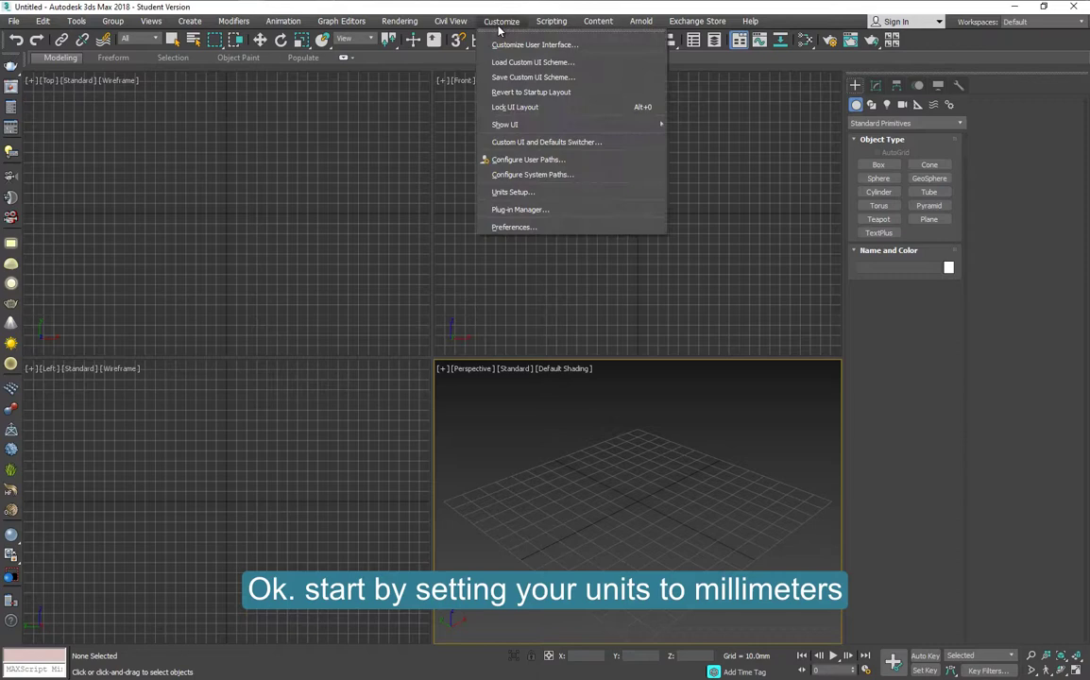
click(511, 192)
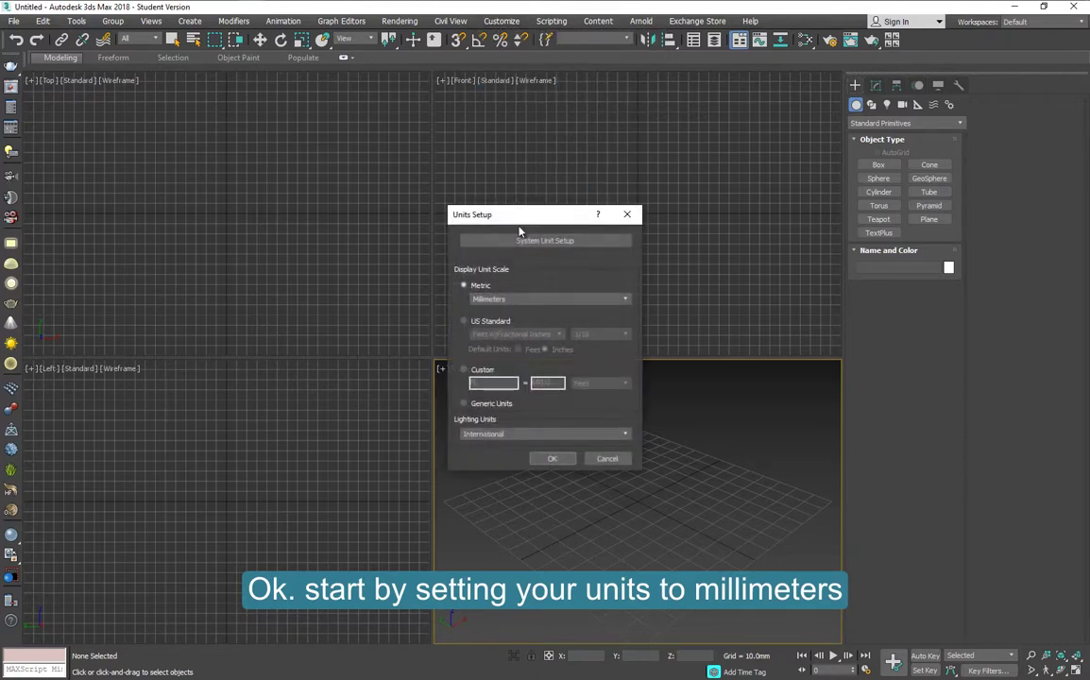
click(487, 242)
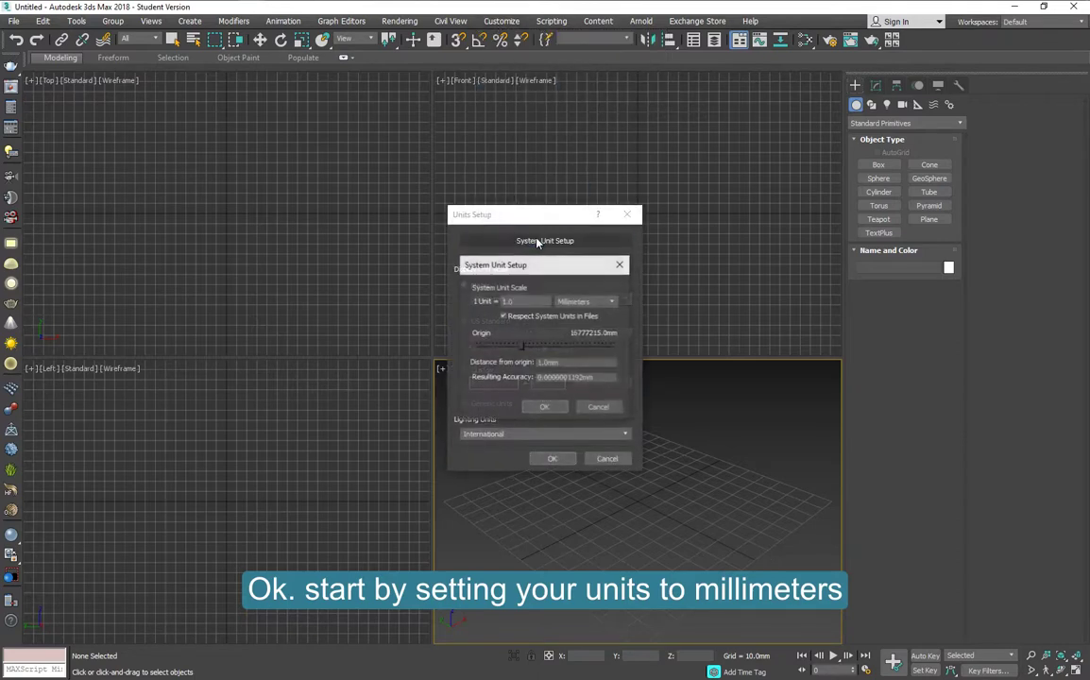
click(545, 407)
click(553, 459)
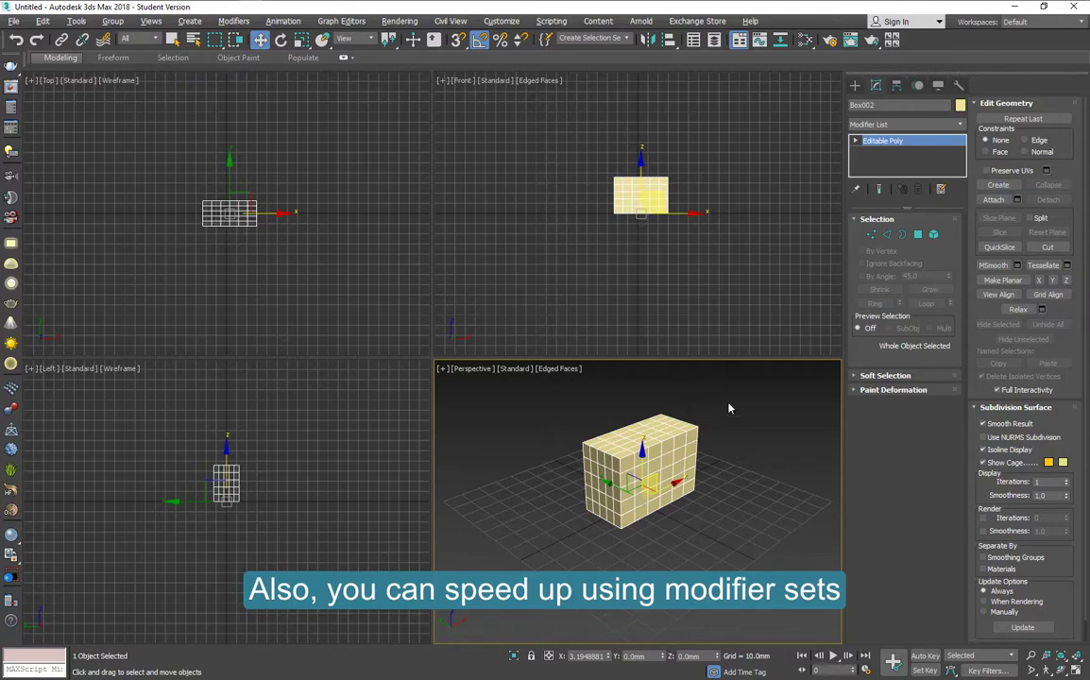
- Look through the full list of modifiers available for the box
click(963, 126)
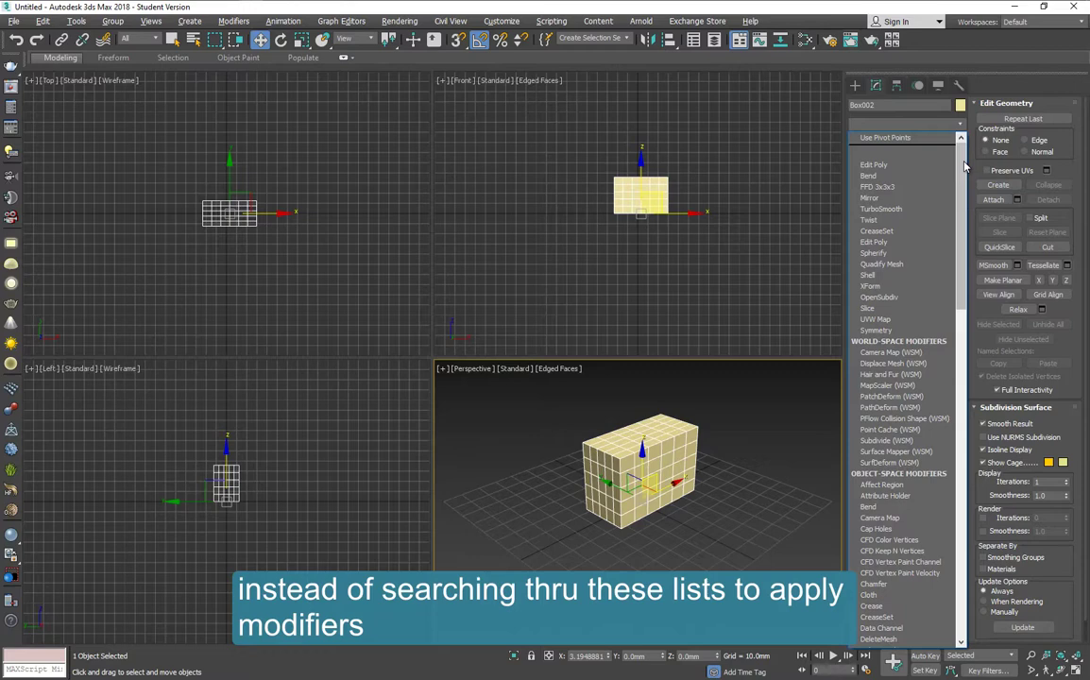
scroll(964, 166, down, 10)
click(961, 128)
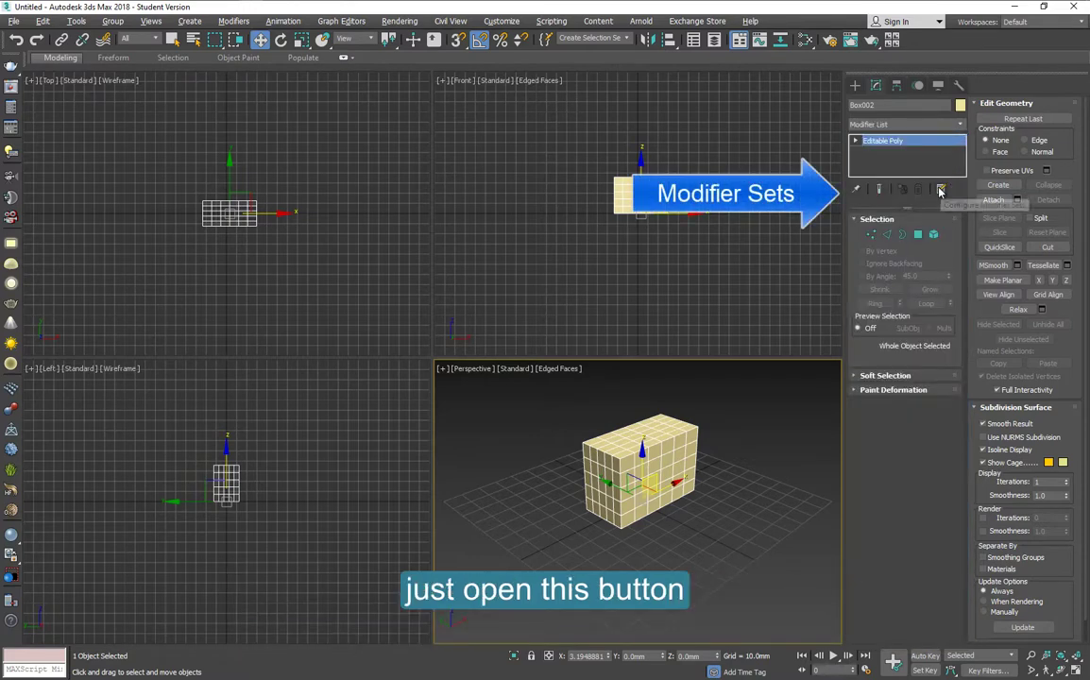
- Turn on the display of the modifier set as buttons for the selected box
click(941, 192)
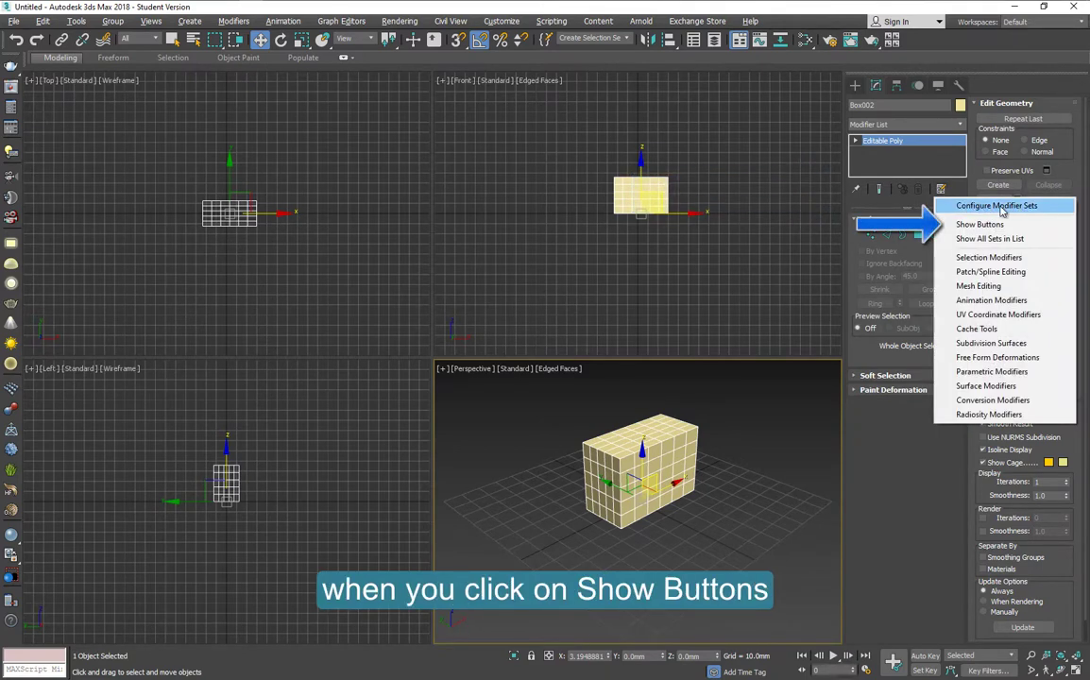
click(982, 225)
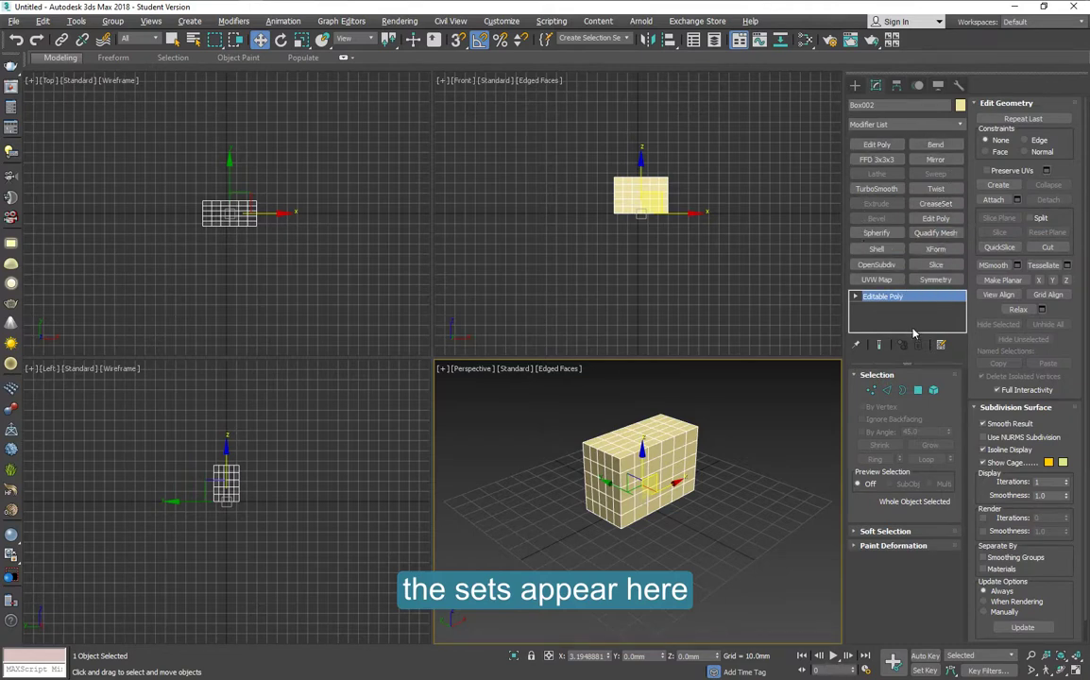
- Examine the available modifiers and the button arrangement in the modifier set configuration, leaving it without changes
click(940, 346)
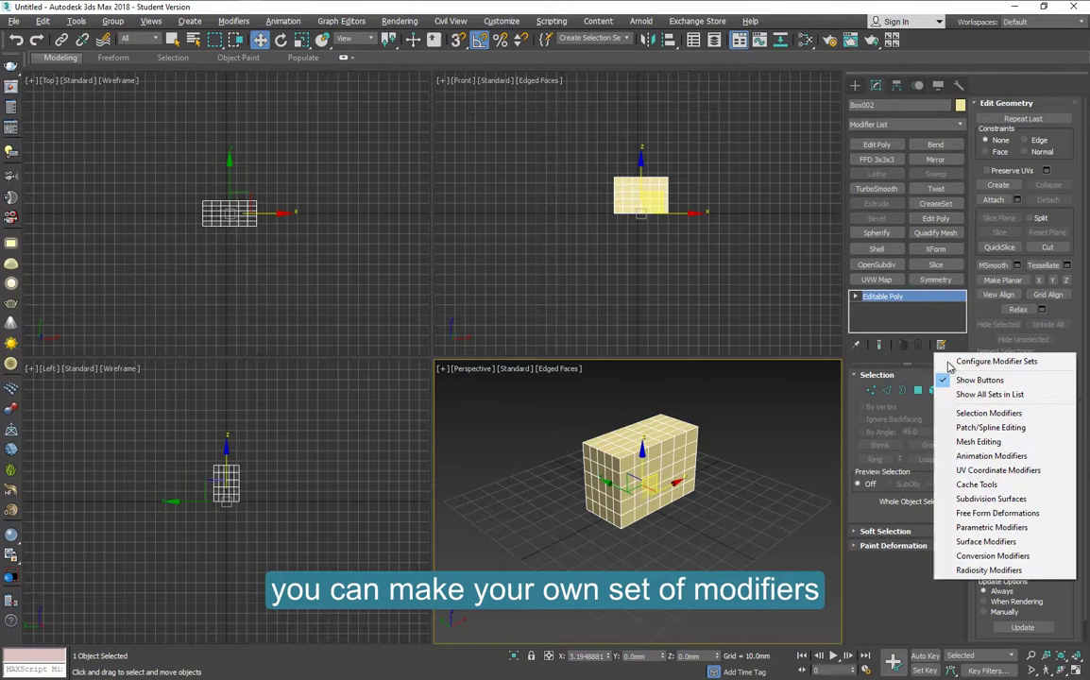
click(982, 362)
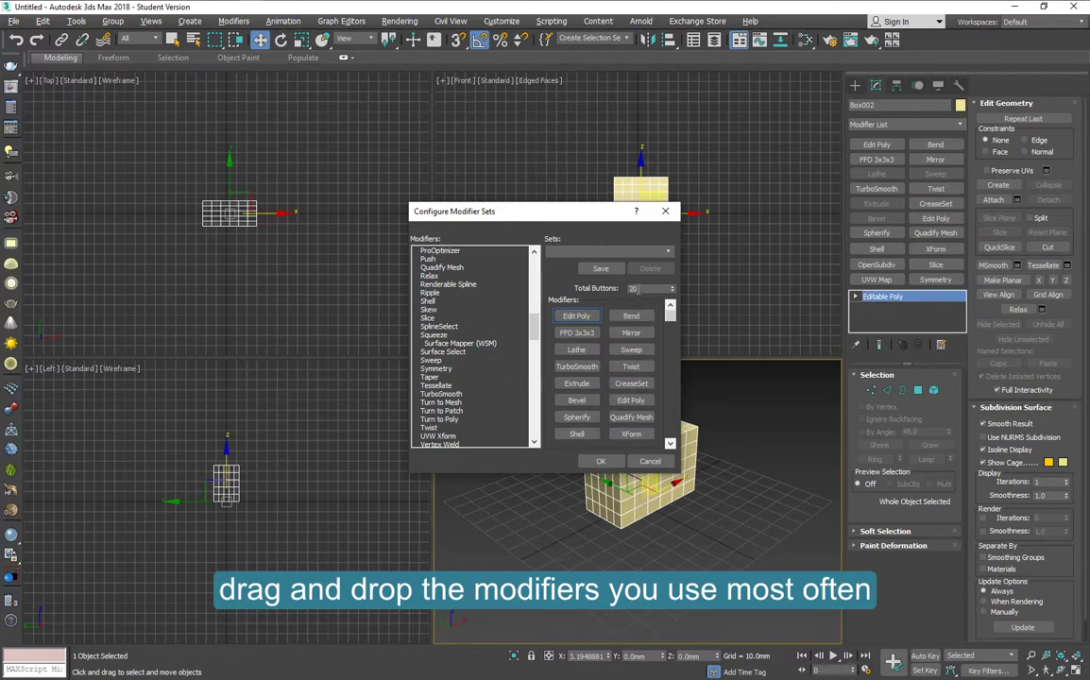
drag(672, 322, 672, 435)
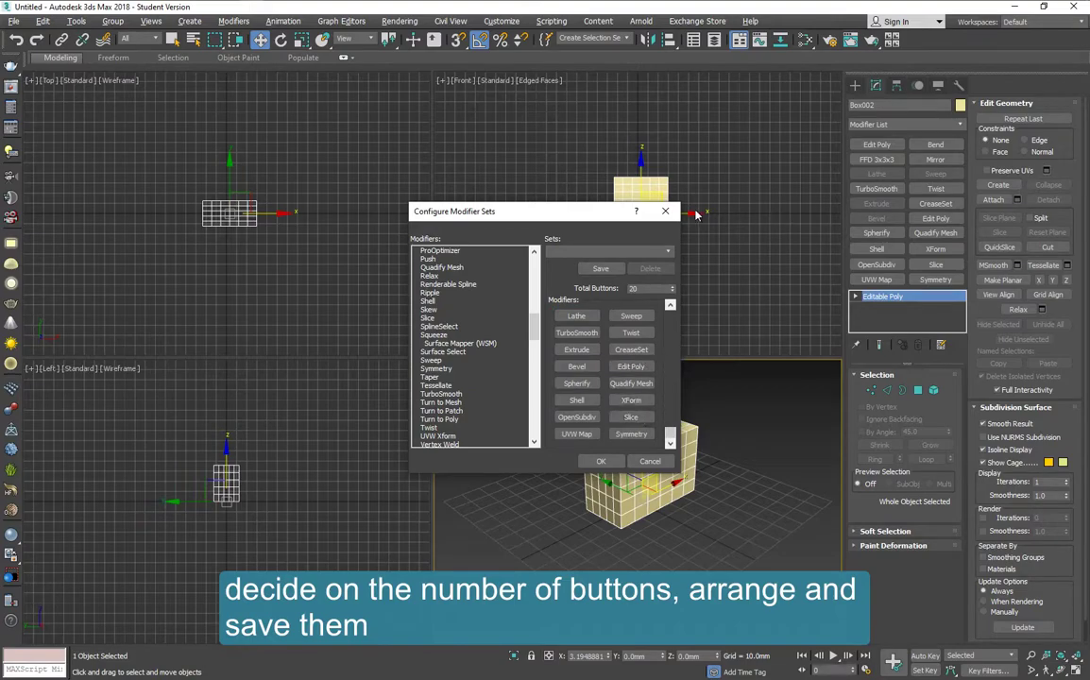
click(666, 211)
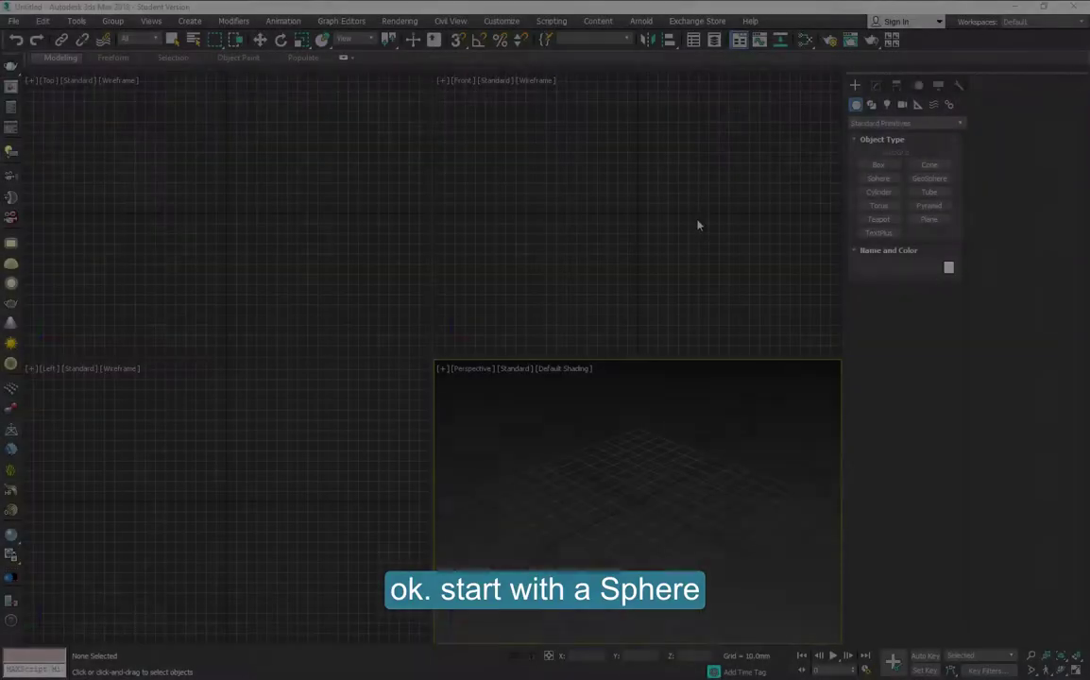
- Create a sphere with a 32 mm radius at the origin by keyboard entry and show its edged faces in the Perspective view
click(880, 179)
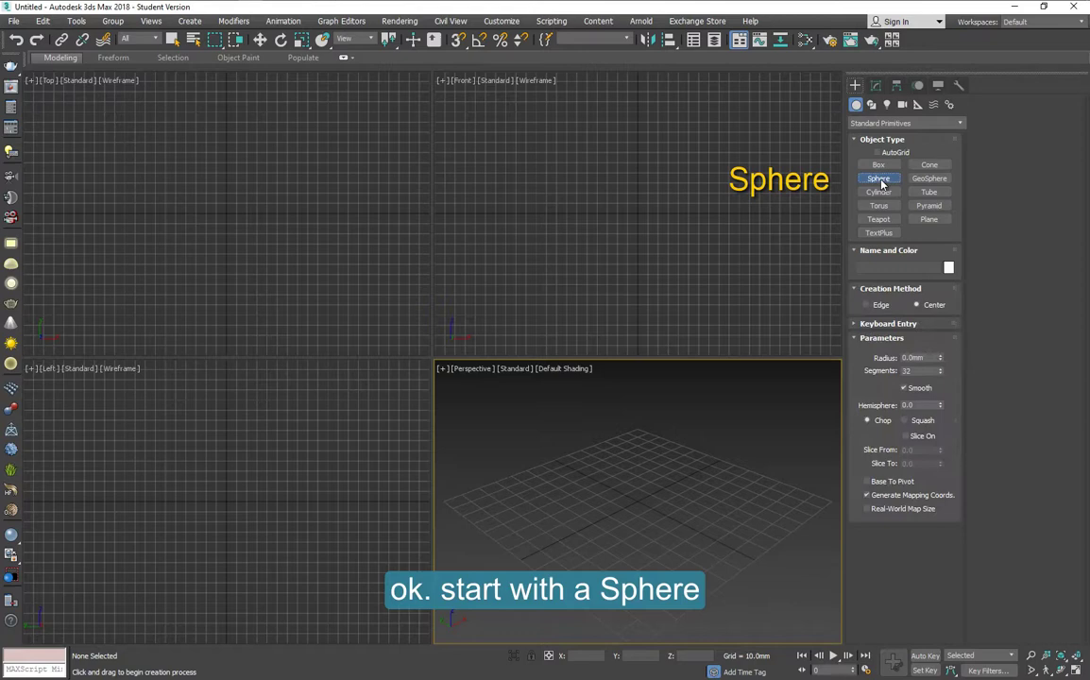
click(874, 325)
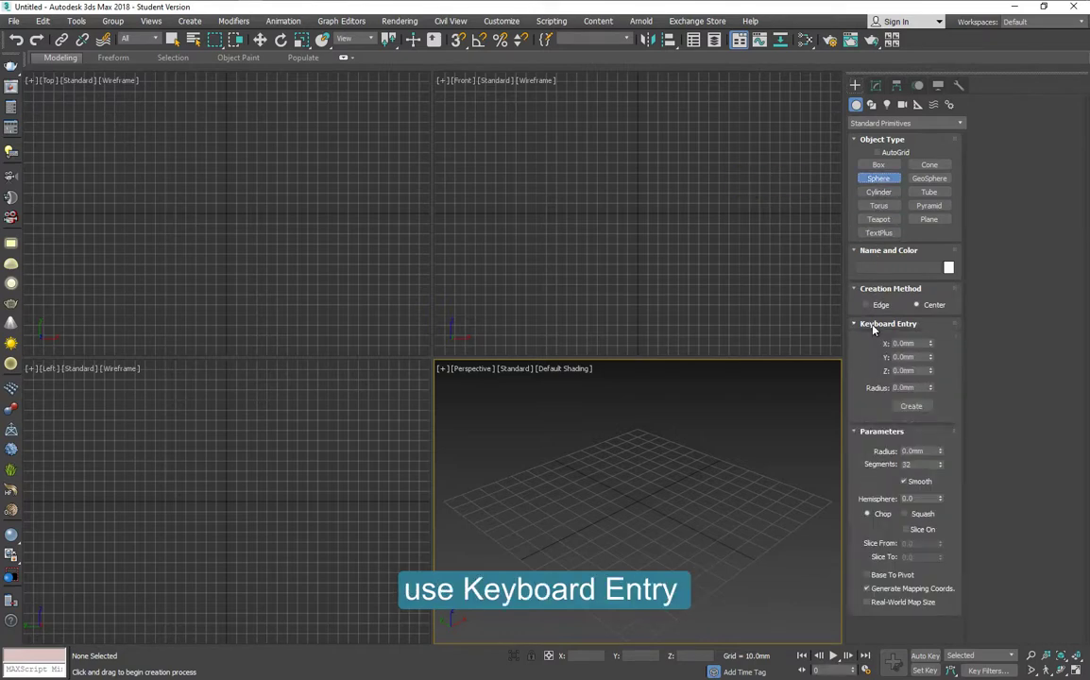
click(904, 389)
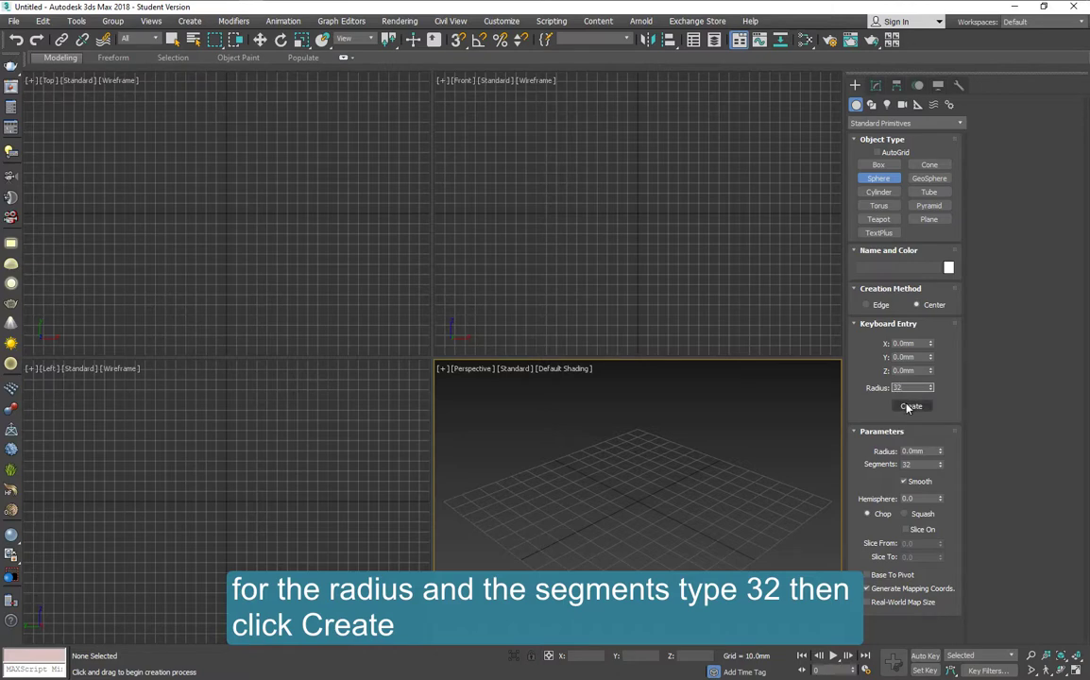
text(32)
click(909, 407)
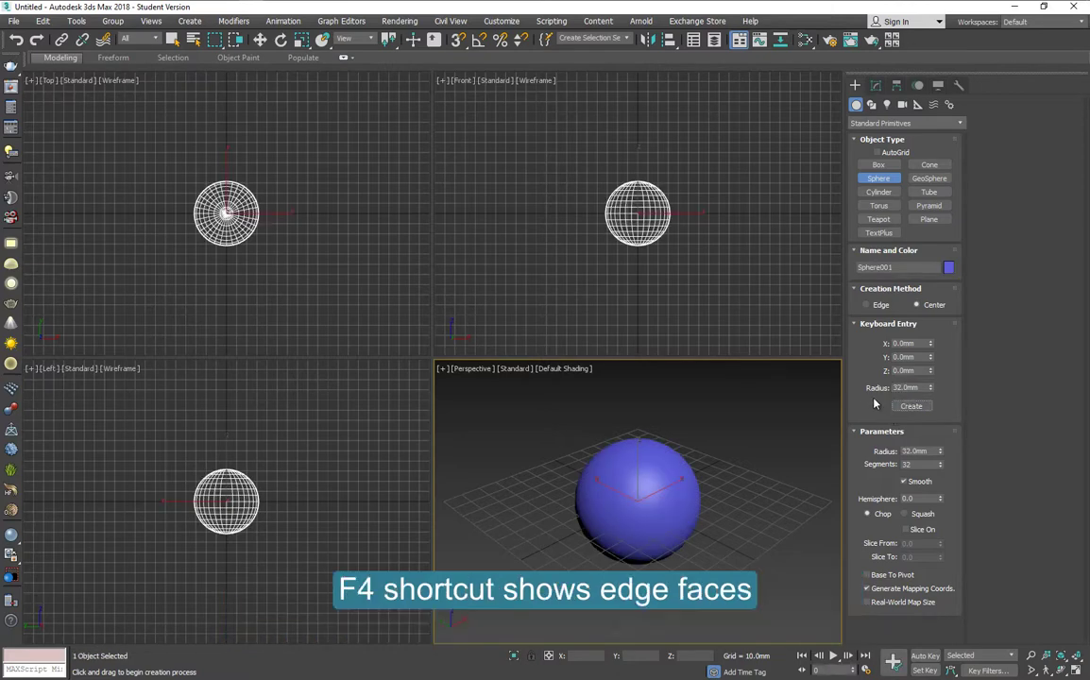
key(F4)
right_click(650, 465)
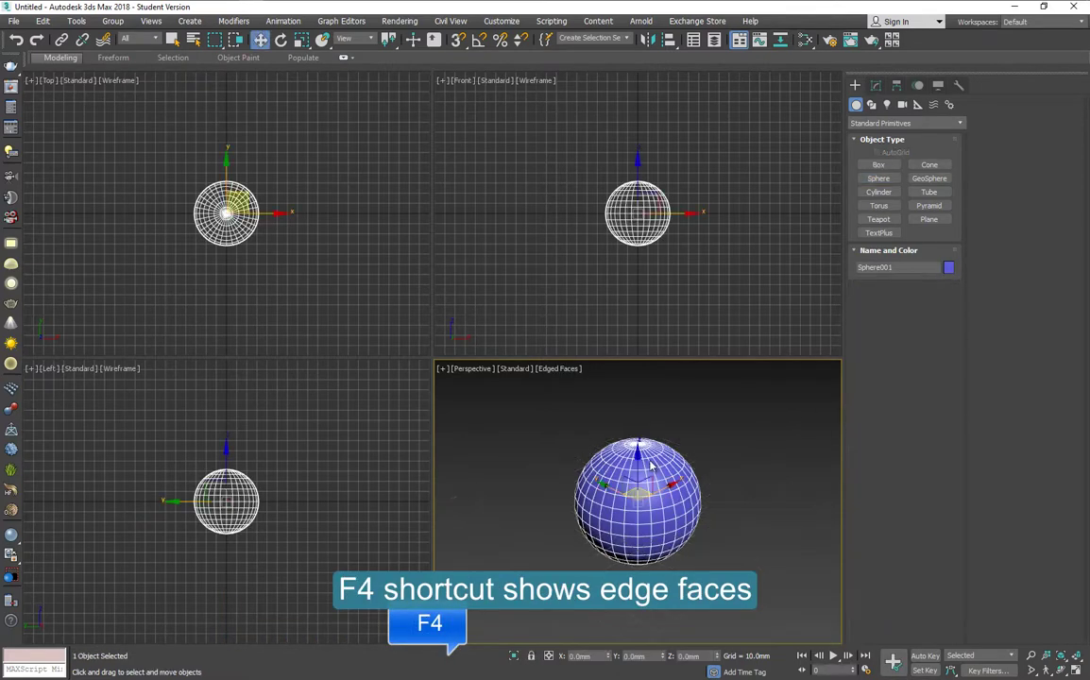
- Convert the sphere to an Editable Poly
right_click(650, 465)
mouse_move(718, 599)
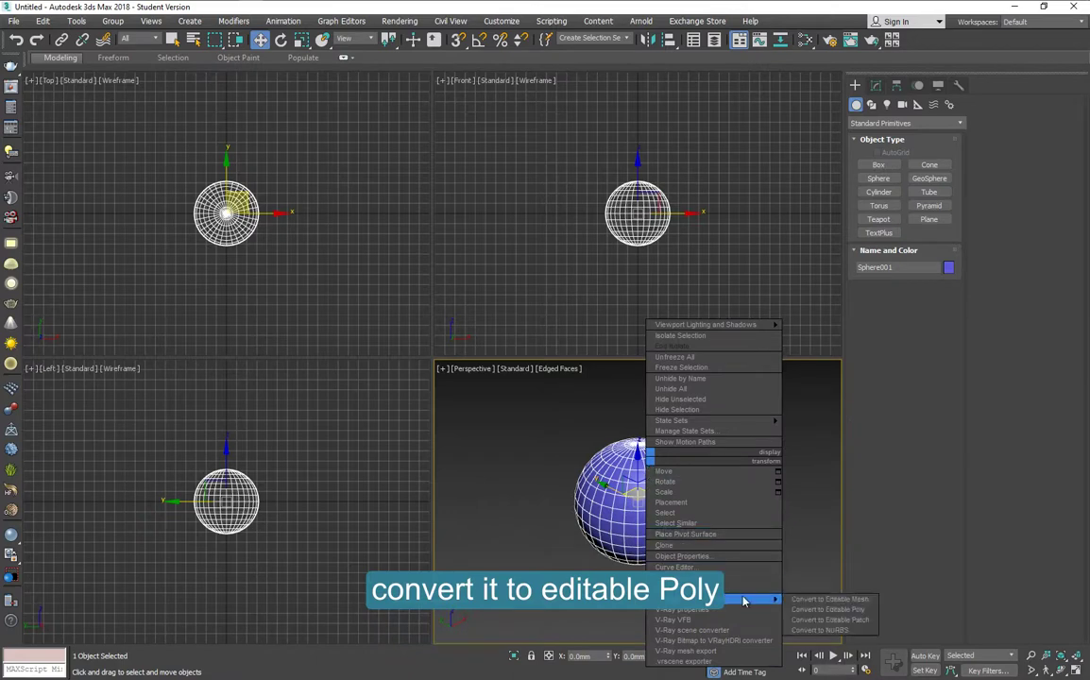
click(824, 612)
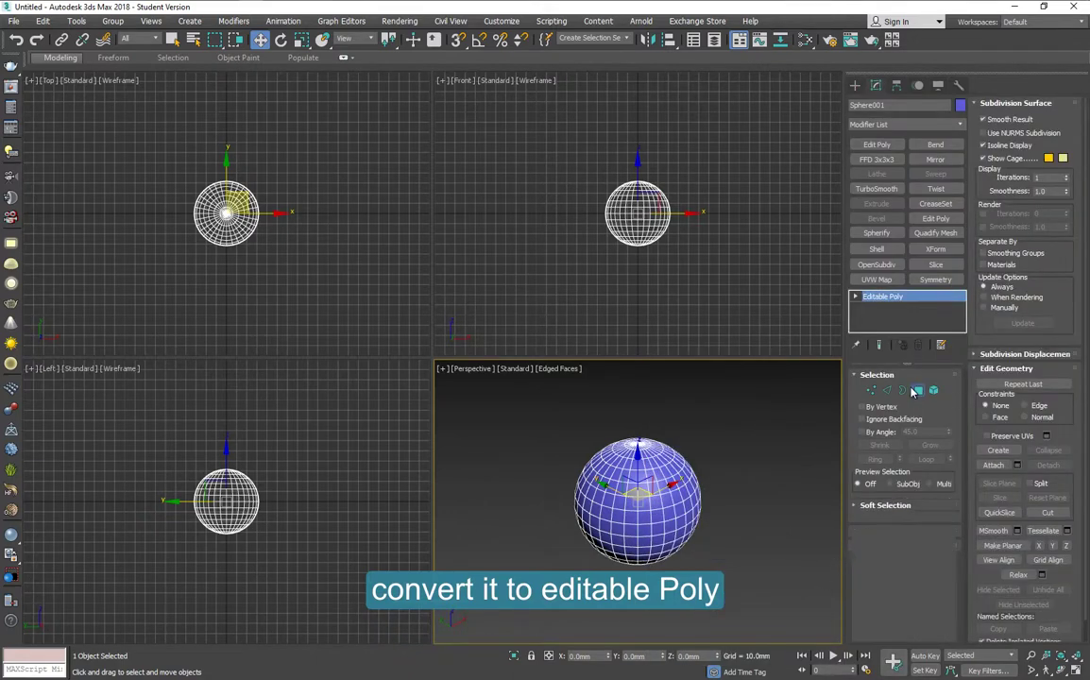
- Delete the cap of polygons at the top of the sphere, using the Front view to select them
click(916, 390)
scroll(646, 201, up, 4)
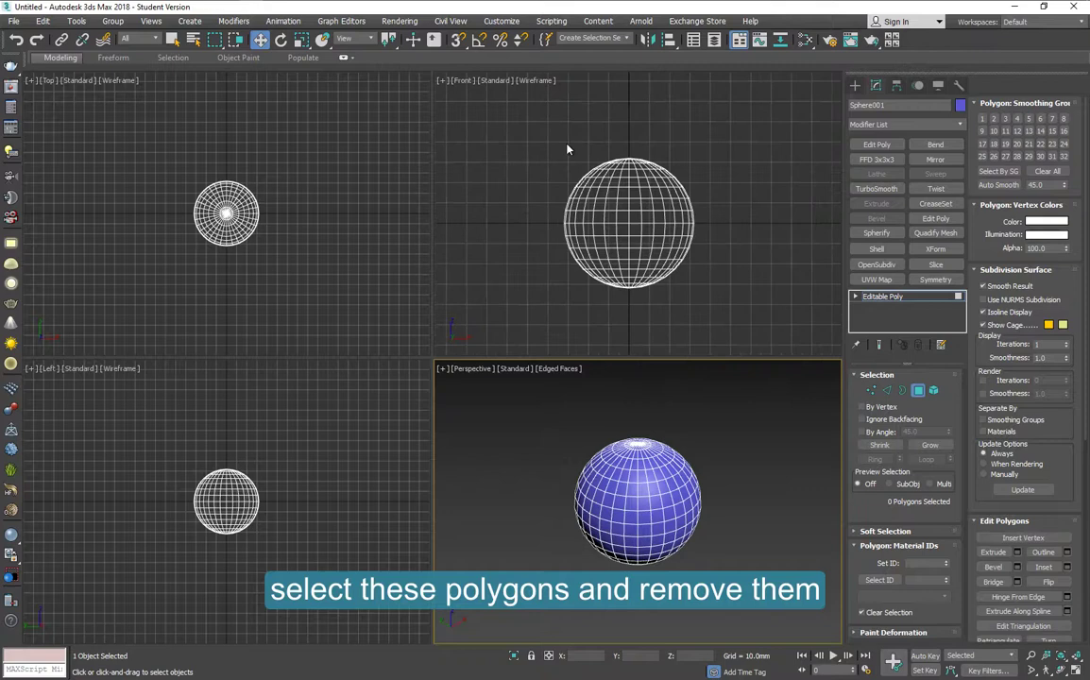
drag(567, 145, 694, 177)
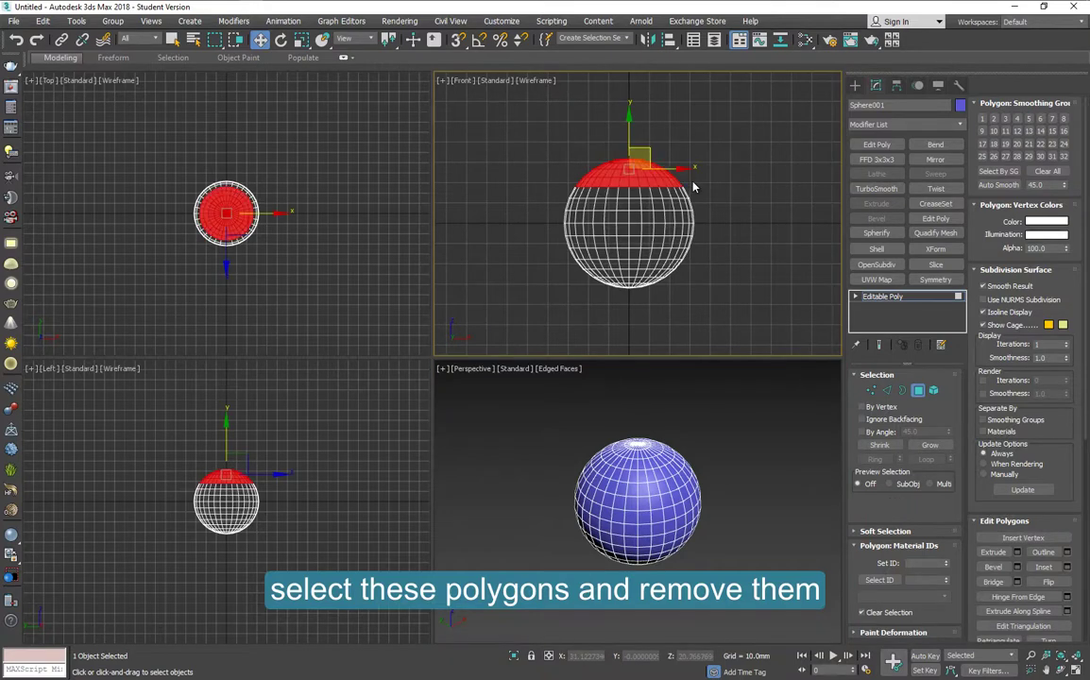
key(Delete)
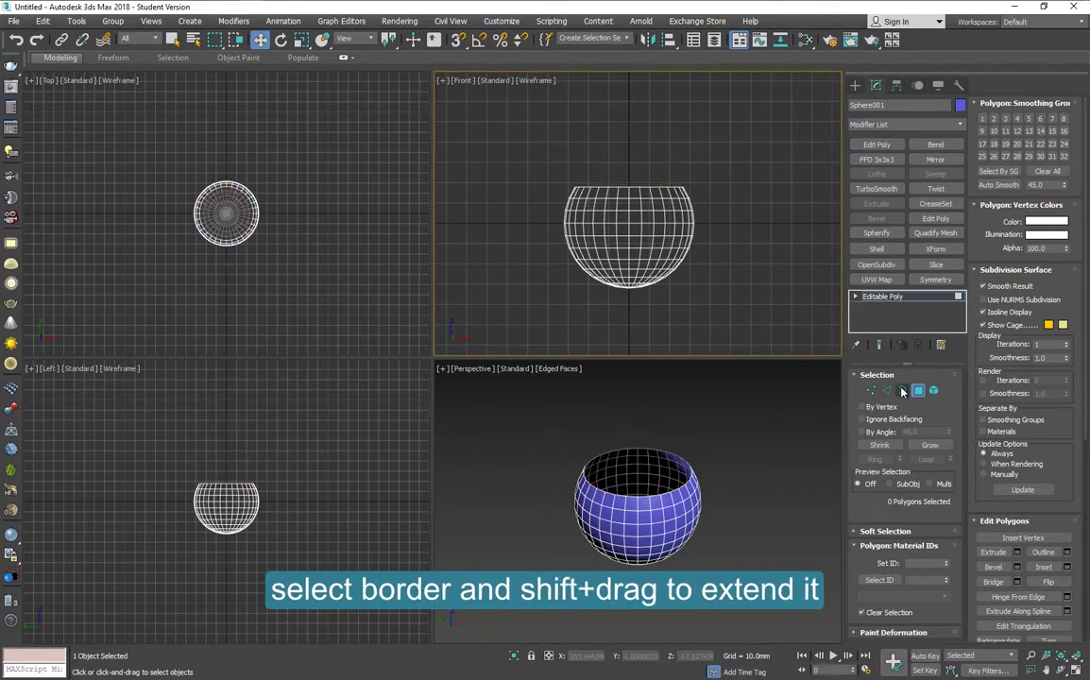
- Extend the sphere's open top border straight up by about 21 mm in the Front view to form a cylindrical neck
click(903, 390)
click(636, 188)
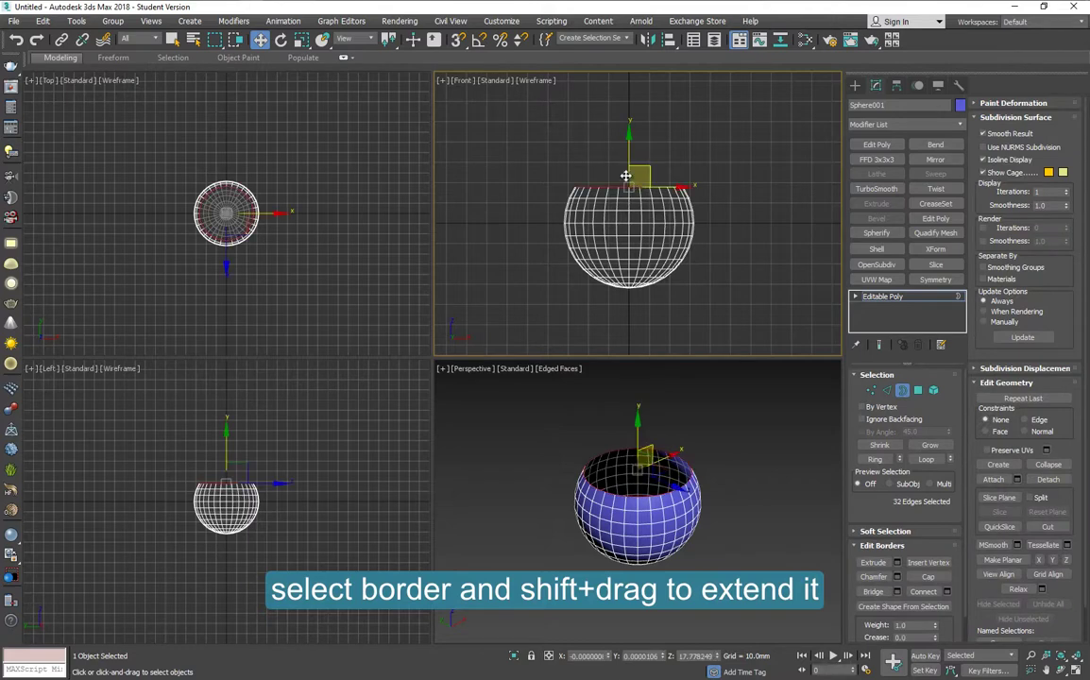
shift+drag(630, 176, 628, 107)
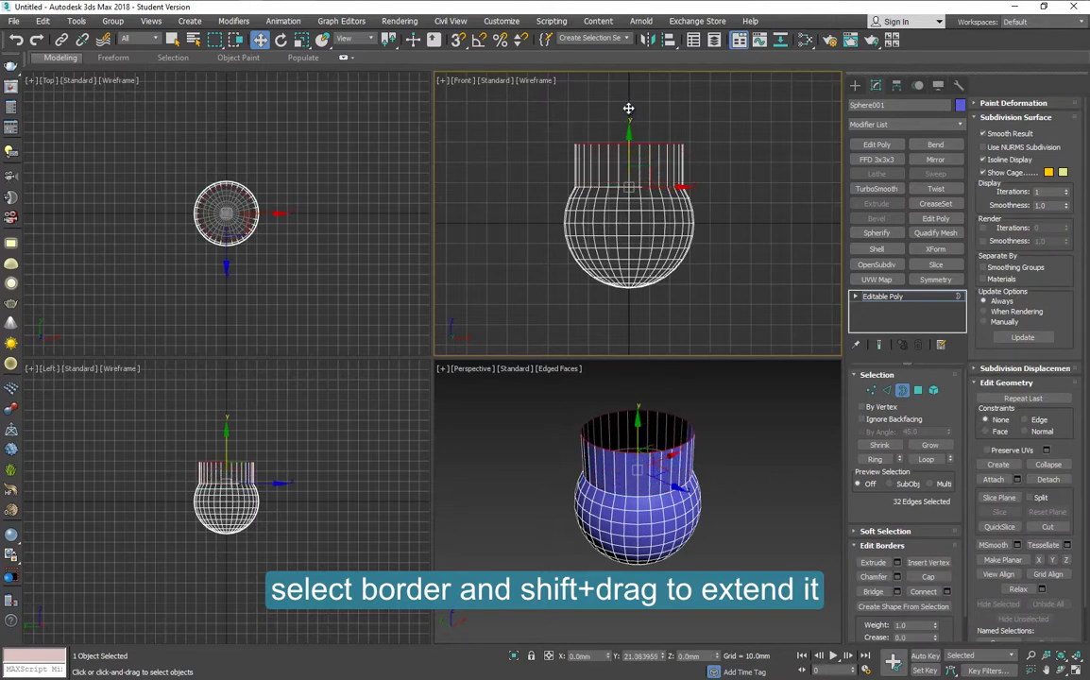
click(902, 393)
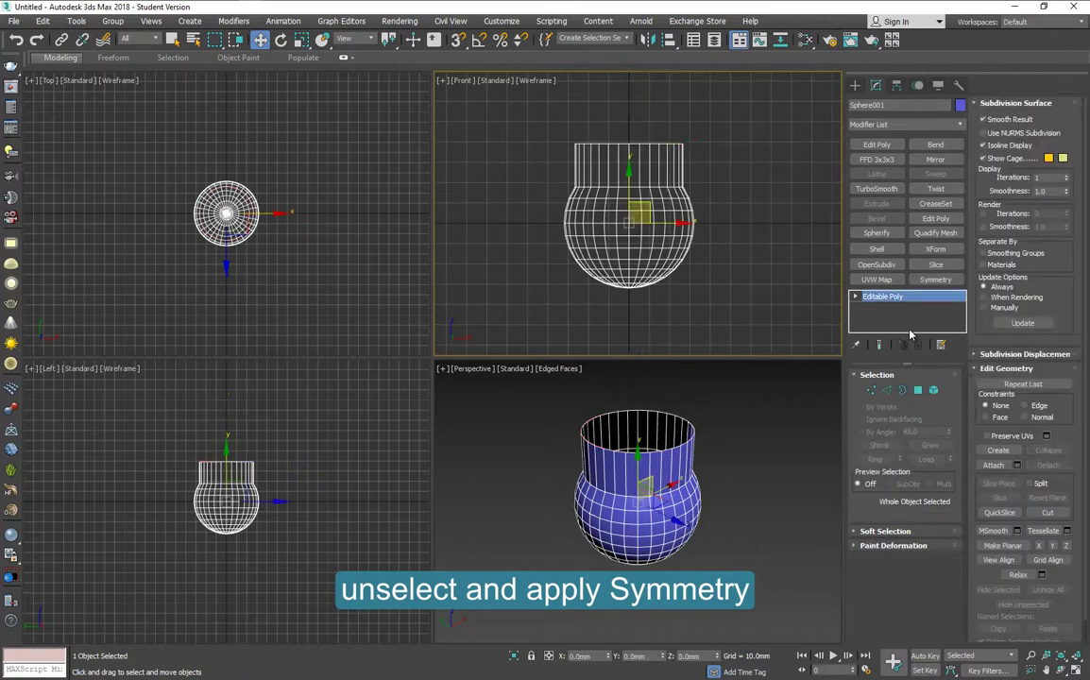
- Apply a Symmetry modifier with Flip enabled and rotate its mirror plane -45 degrees about Z with Angle Snap on in the Front view
click(936, 280)
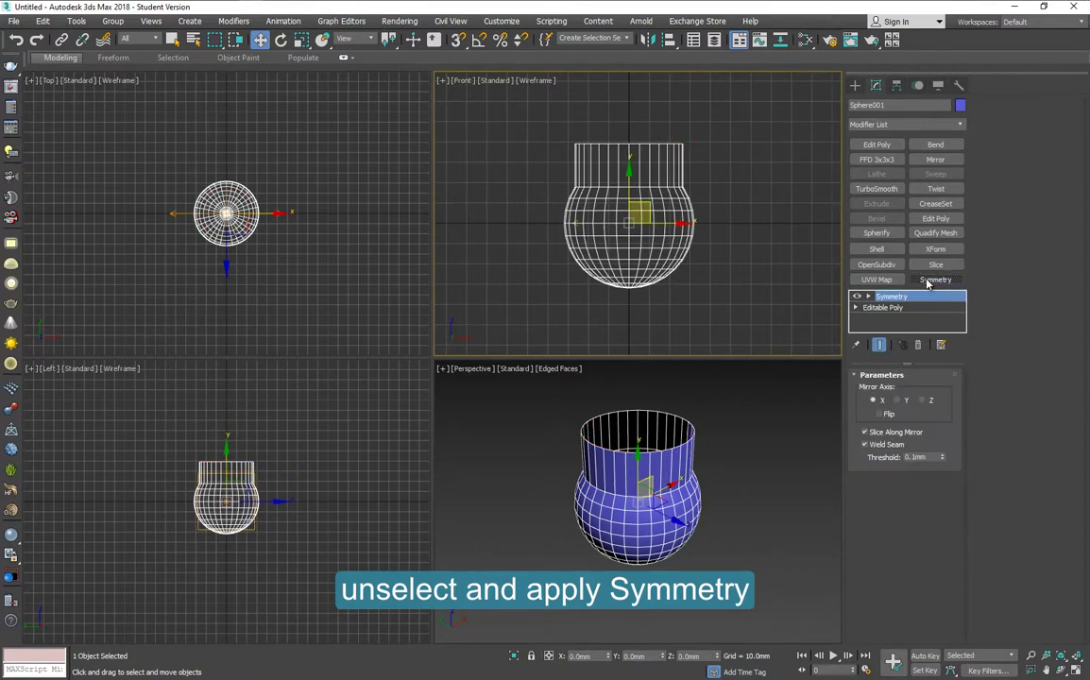
click(283, 41)
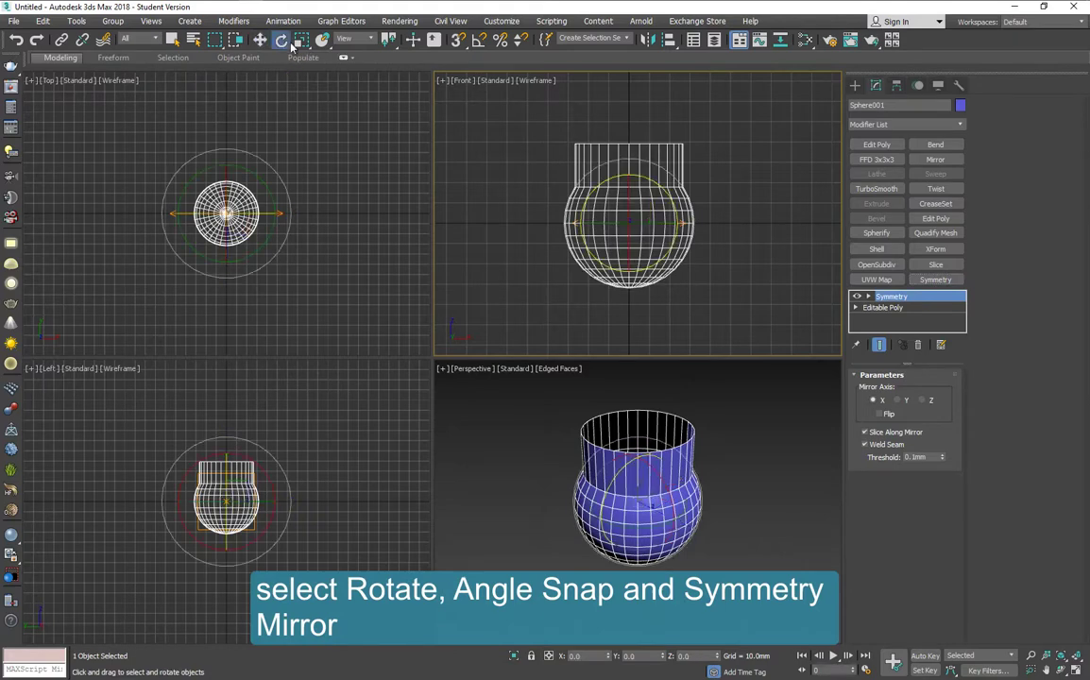
click(478, 40)
click(868, 297)
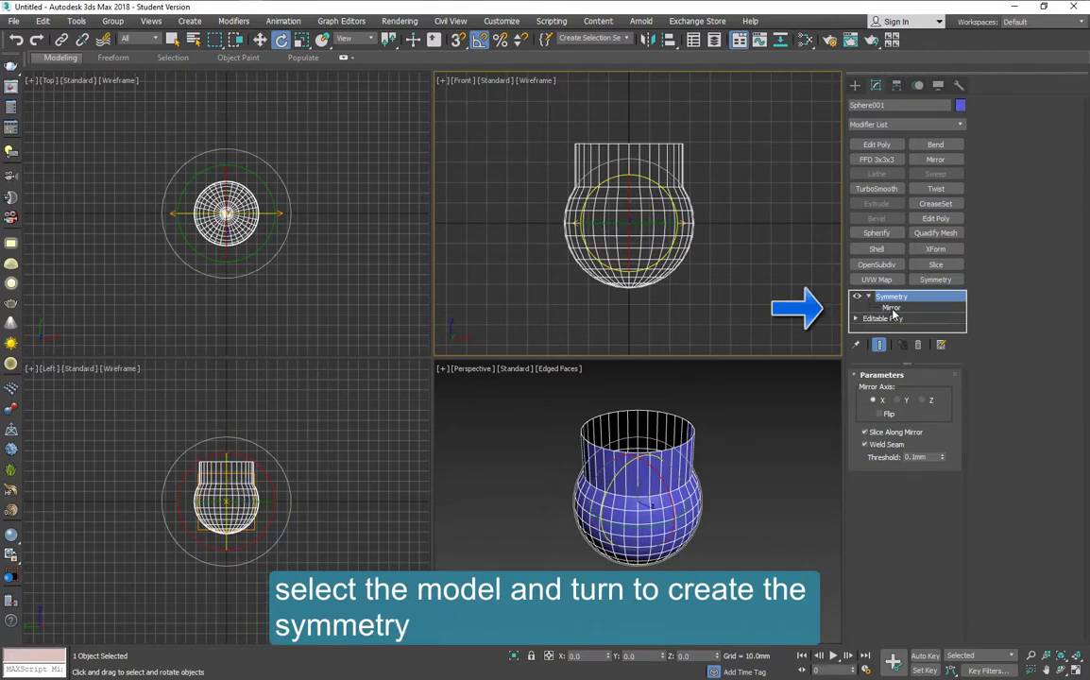
click(891, 308)
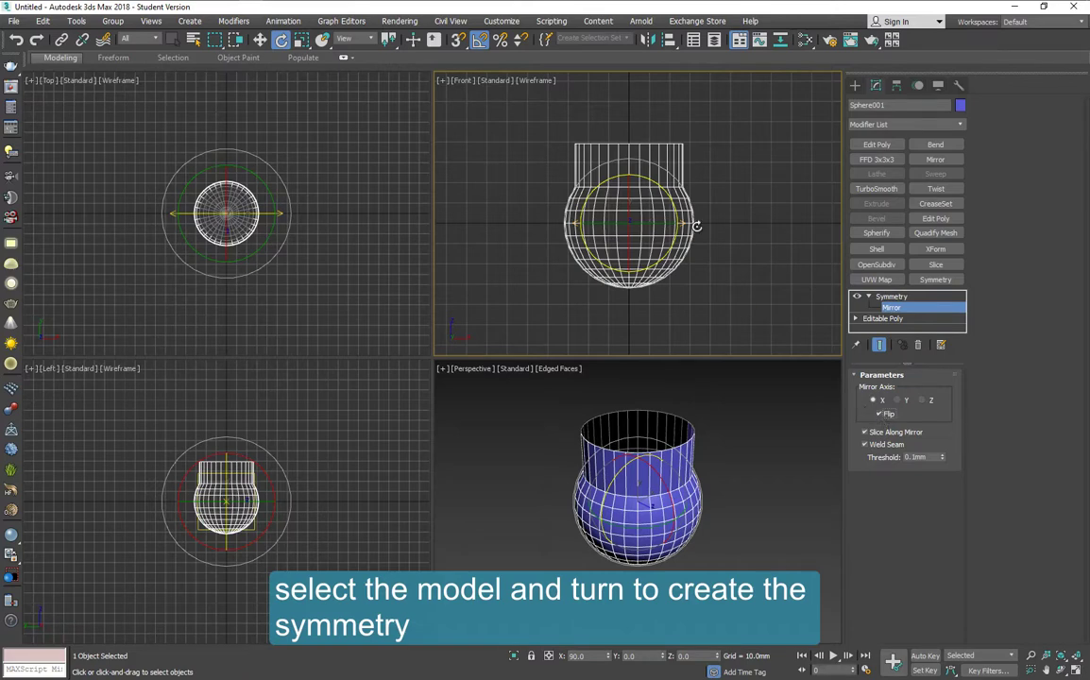
drag(697, 226, 683, 214)
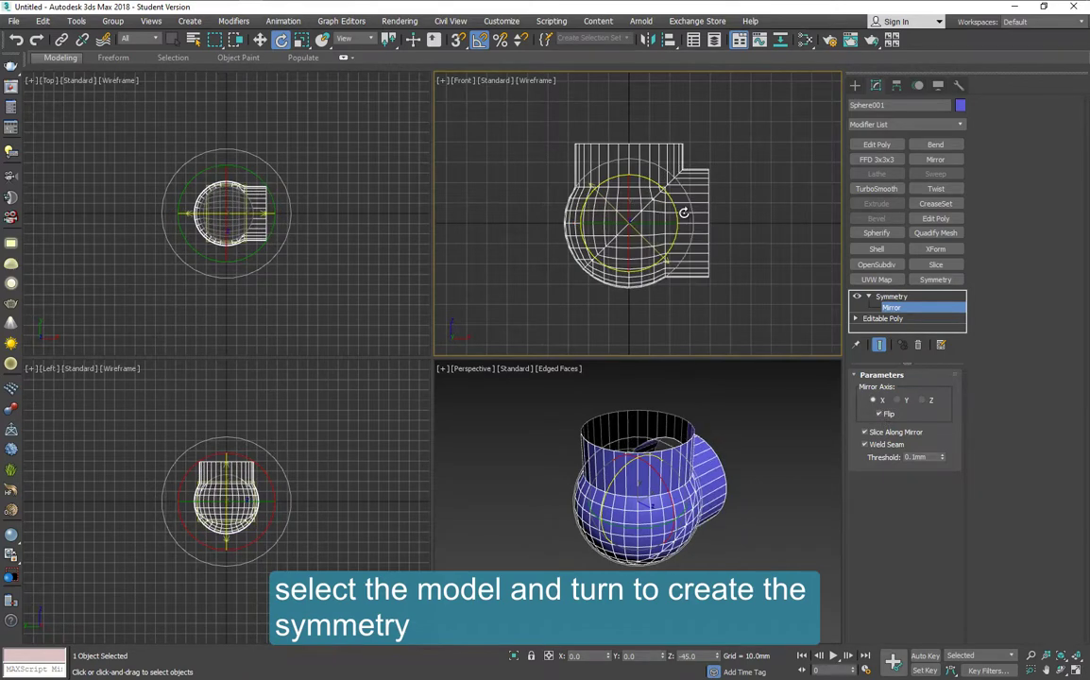
- Add a second Symmetry modifier mirroring the shape along the X axis to form the opposite side pipe
click(893, 297)
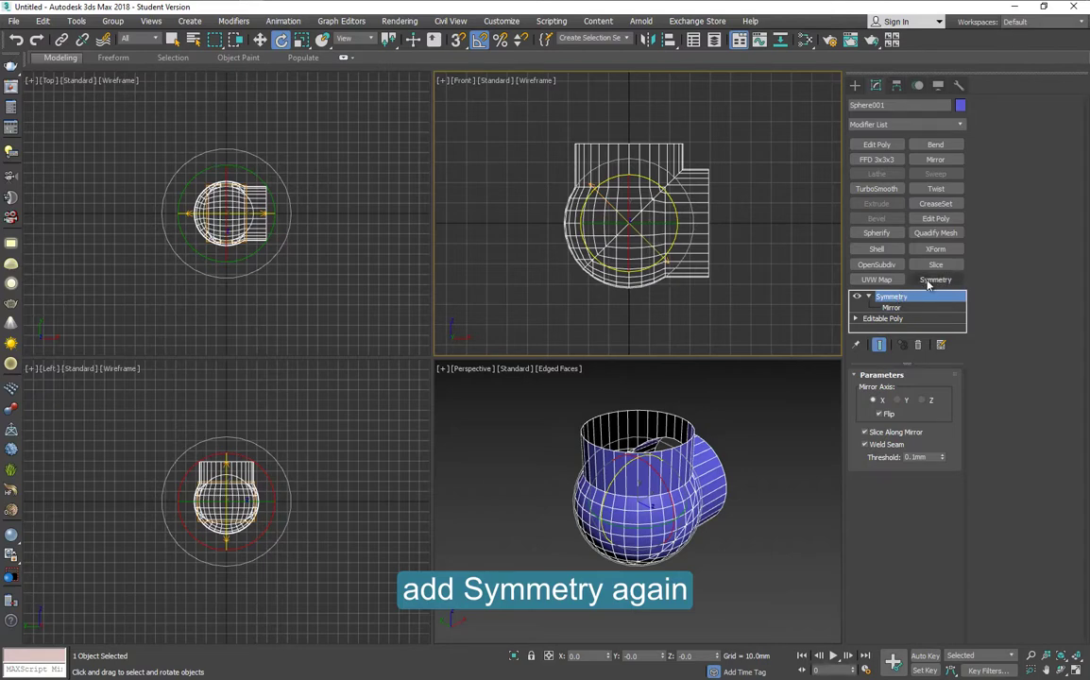
click(934, 280)
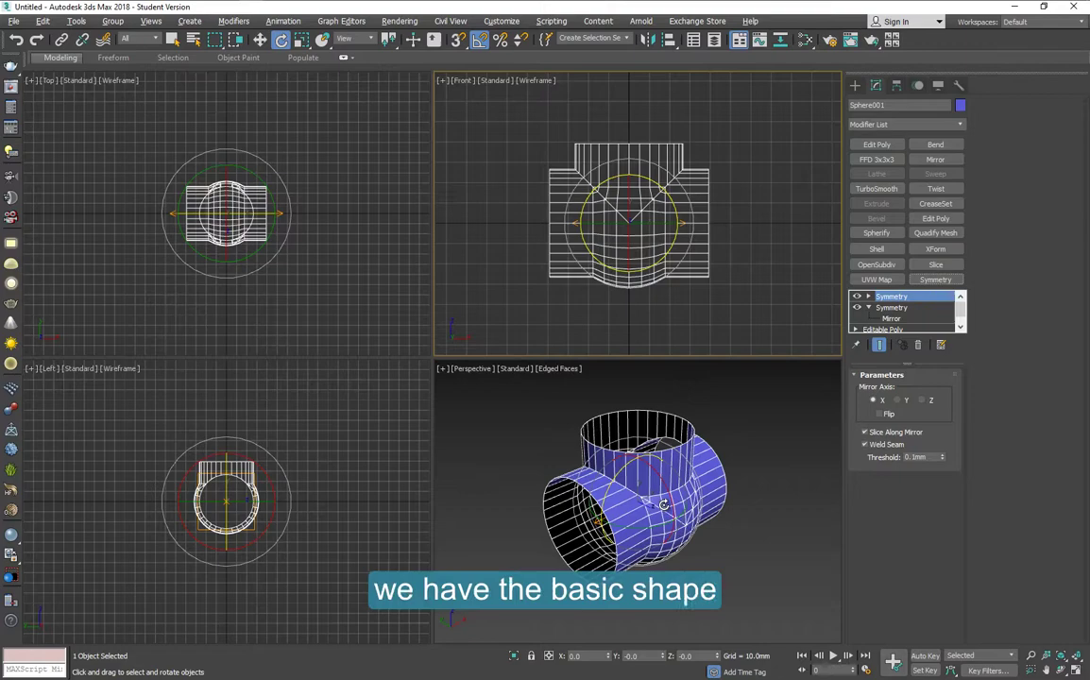
- Convert the mirrored tee-shaped body to an Editable Poly, collapsing both Symmetry modifiers
alt+middle_drag(664, 505, 574, 504)
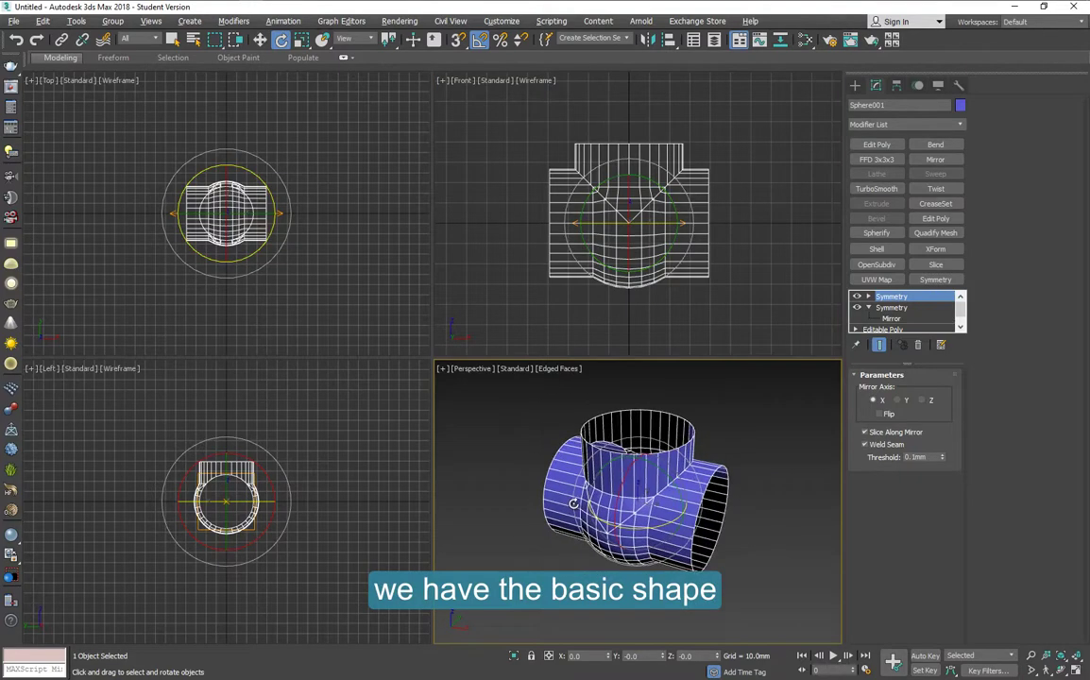
key(alt+w)
alt+middle_drag(432, 347, 491, 366)
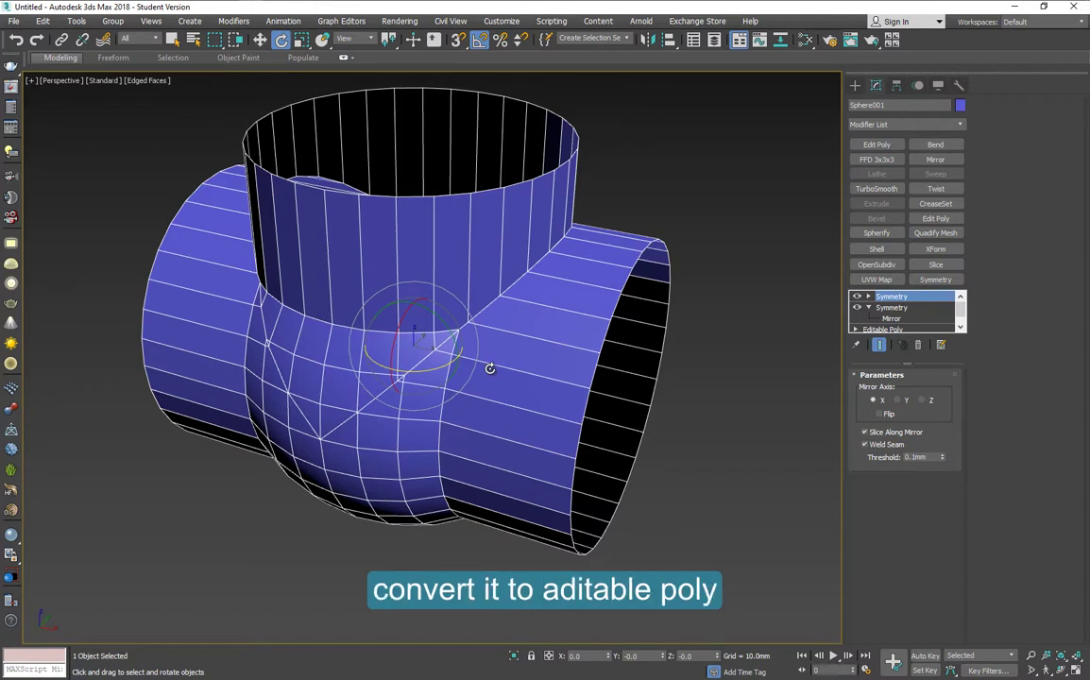
key(w)
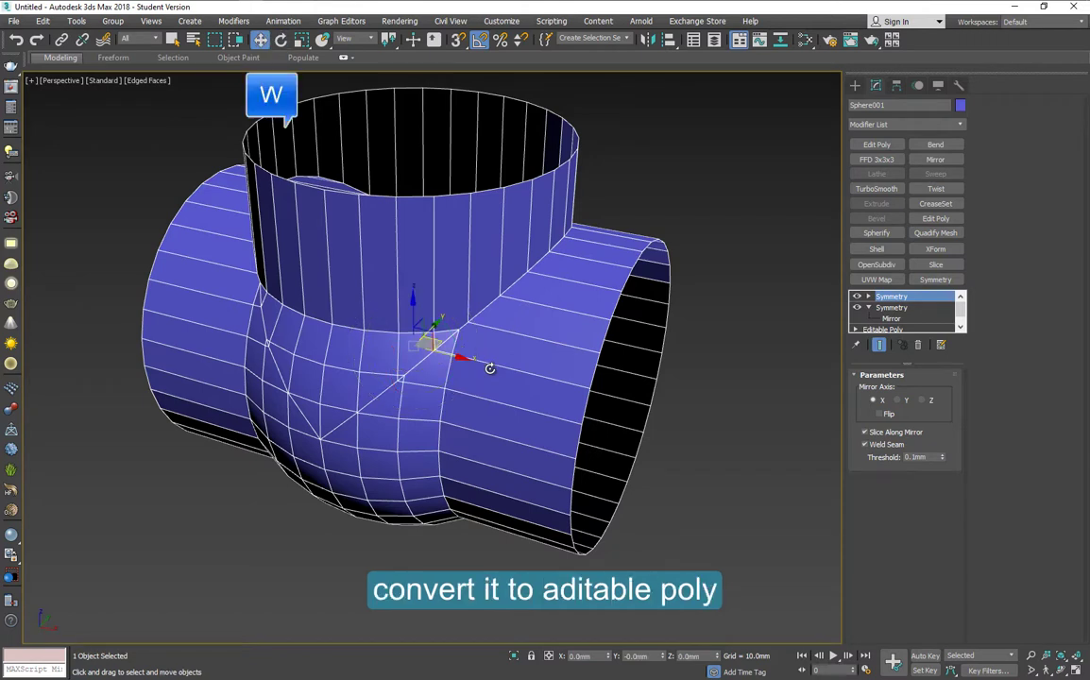
right_click(458, 312)
mouse_move(529, 456)
click(627, 463)
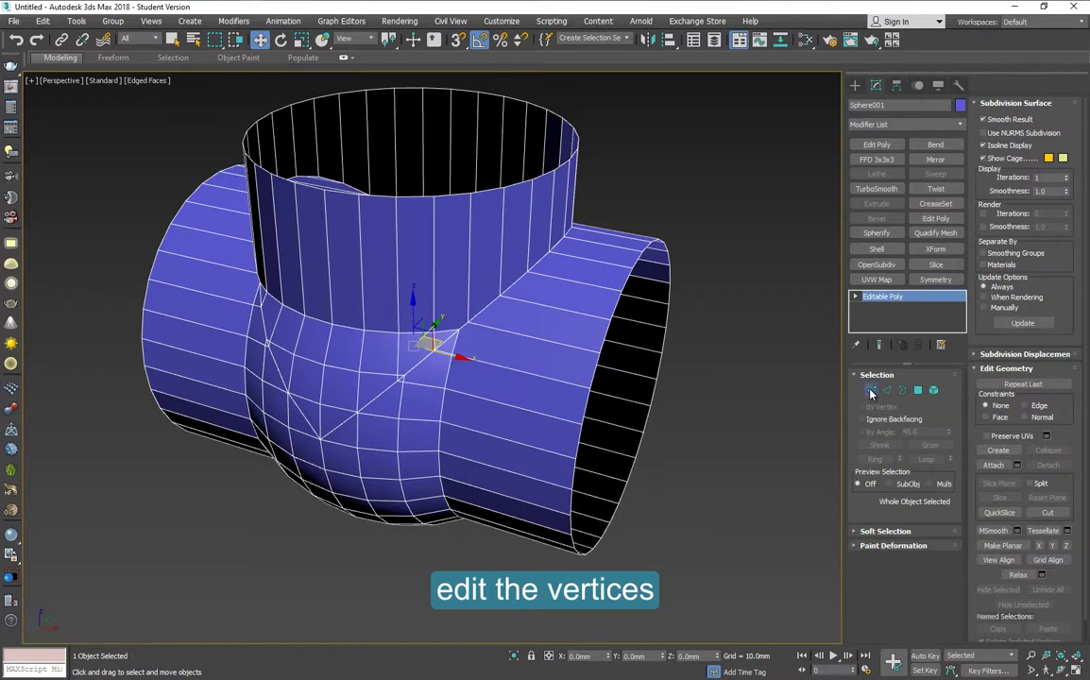
- Weld all vertices of the body together with a weld threshold of about 1.82 mm
click(871, 390)
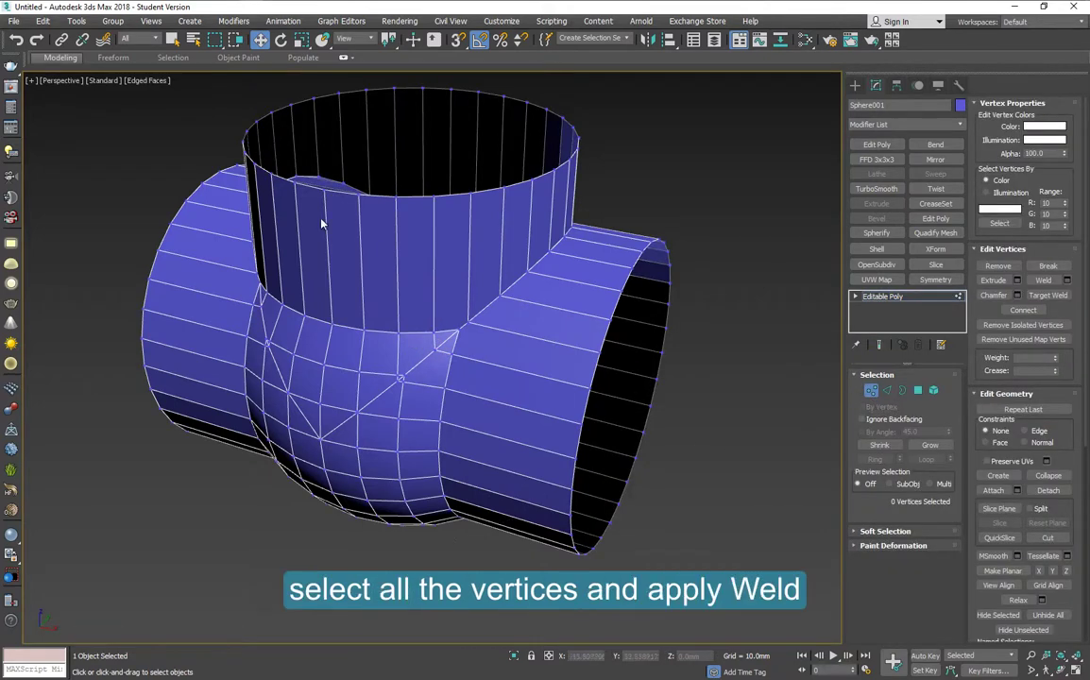
drag(102, 87, 626, 209)
drag(757, 564, 757, 564)
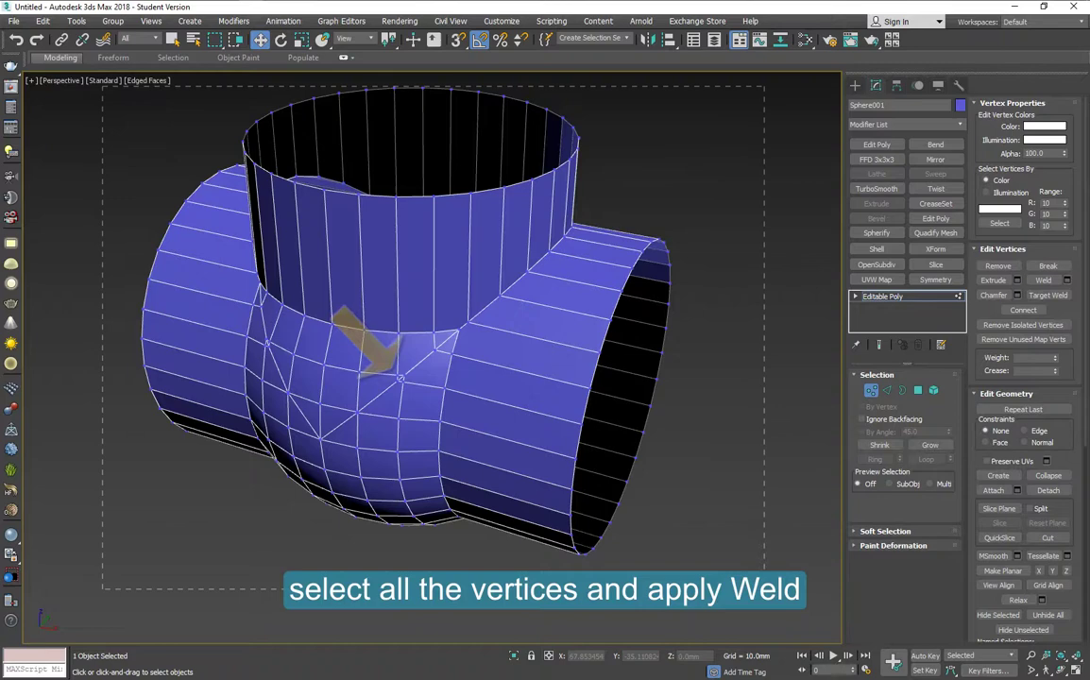
click(1065, 280)
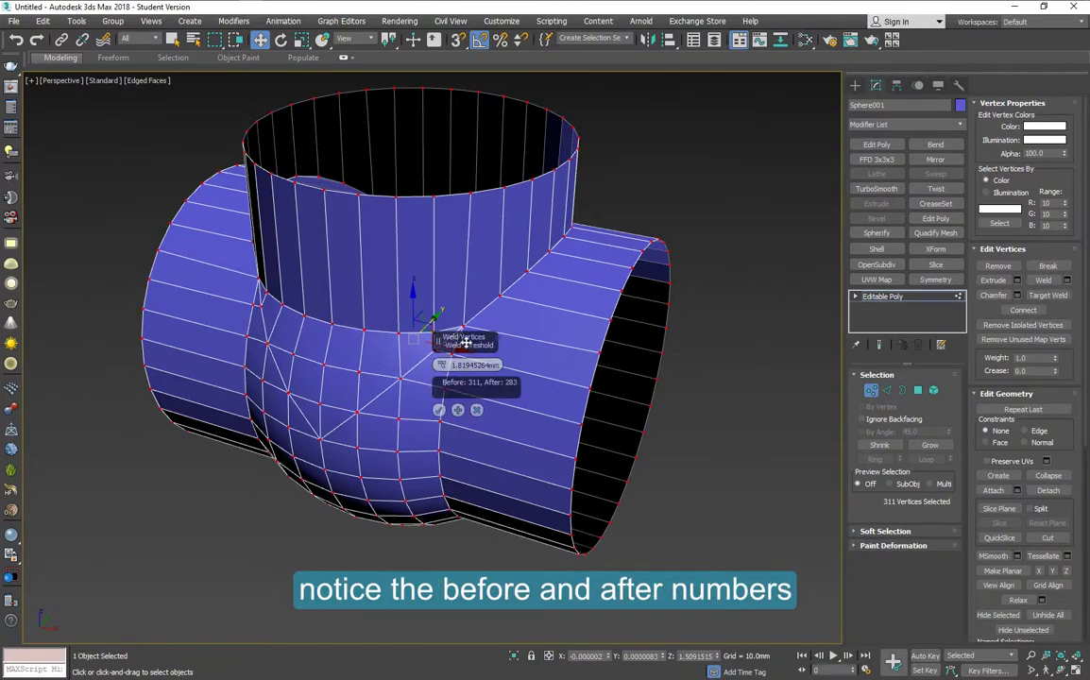
drag(467, 342, 553, 322)
click(524, 389)
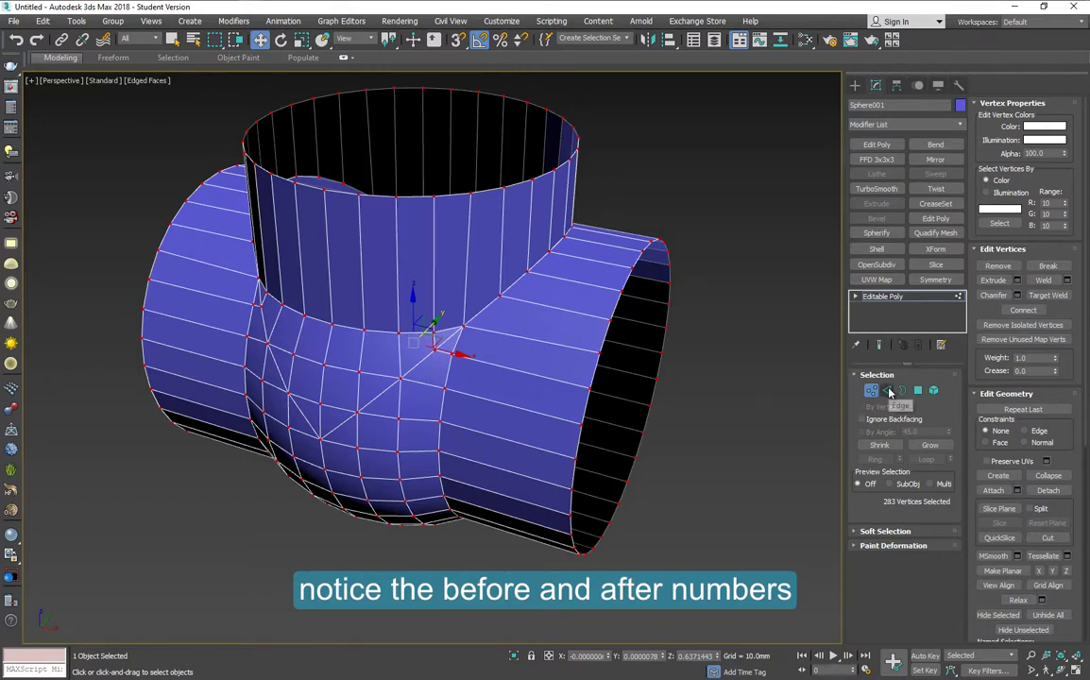
- Remove the four diagonal edges forming the V-shaped seam across the front of the spherical bulge, including their leftover vertices
click(887, 390)
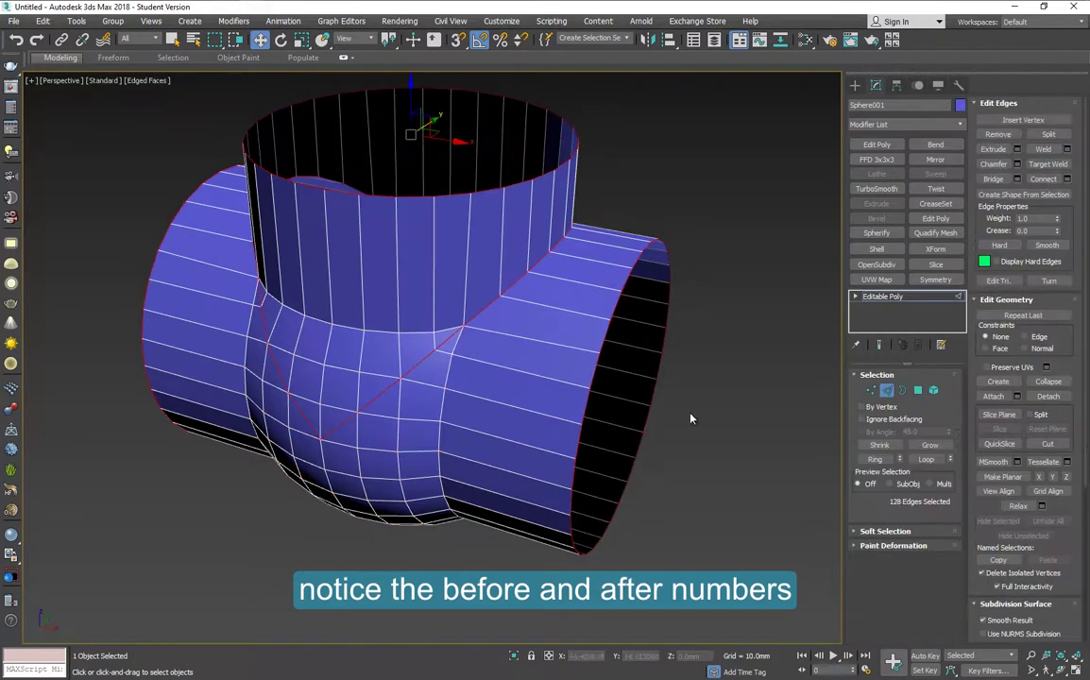
click(334, 430)
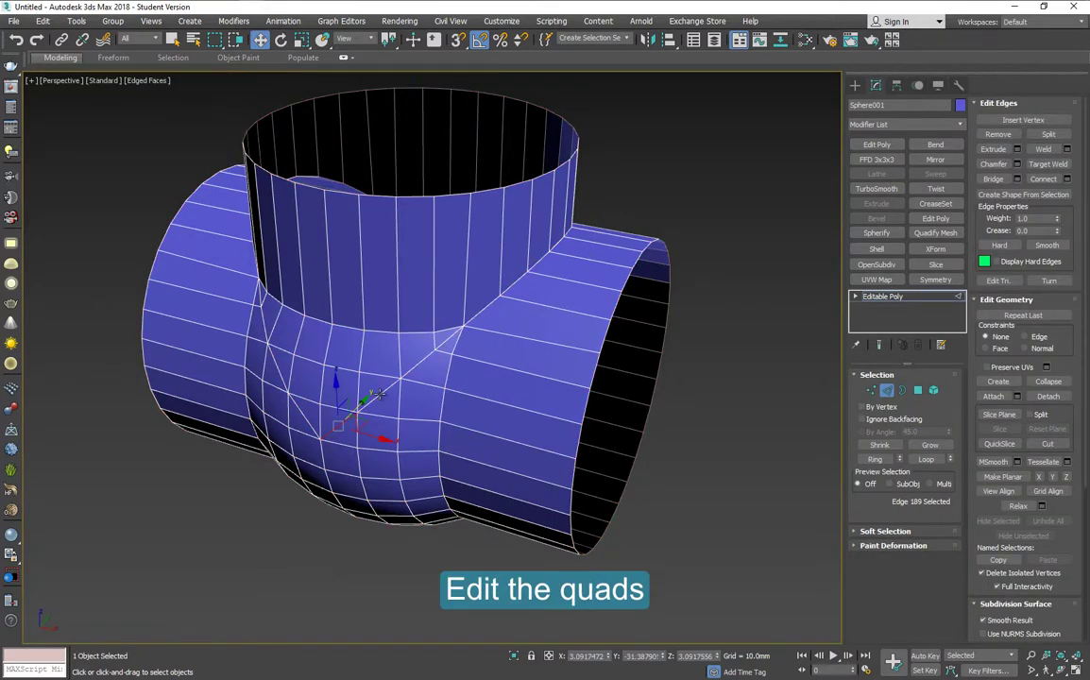
ctrl+click(379, 394)
ctrl+click(312, 425)
ctrl+click(278, 367)
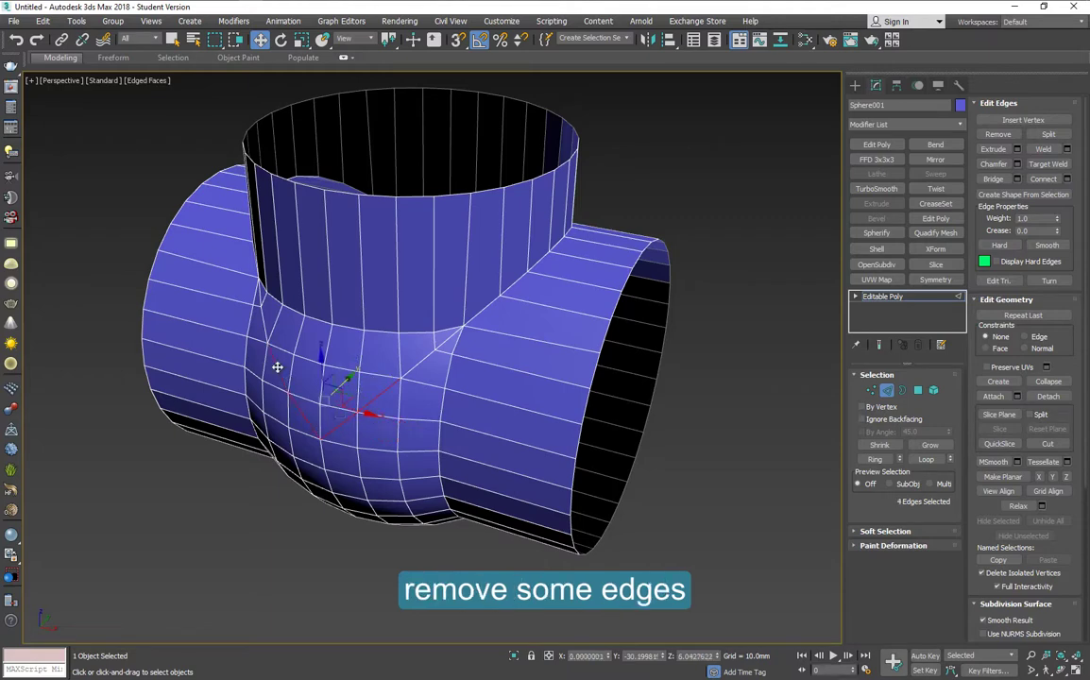
key(ctrl+BackSpace)
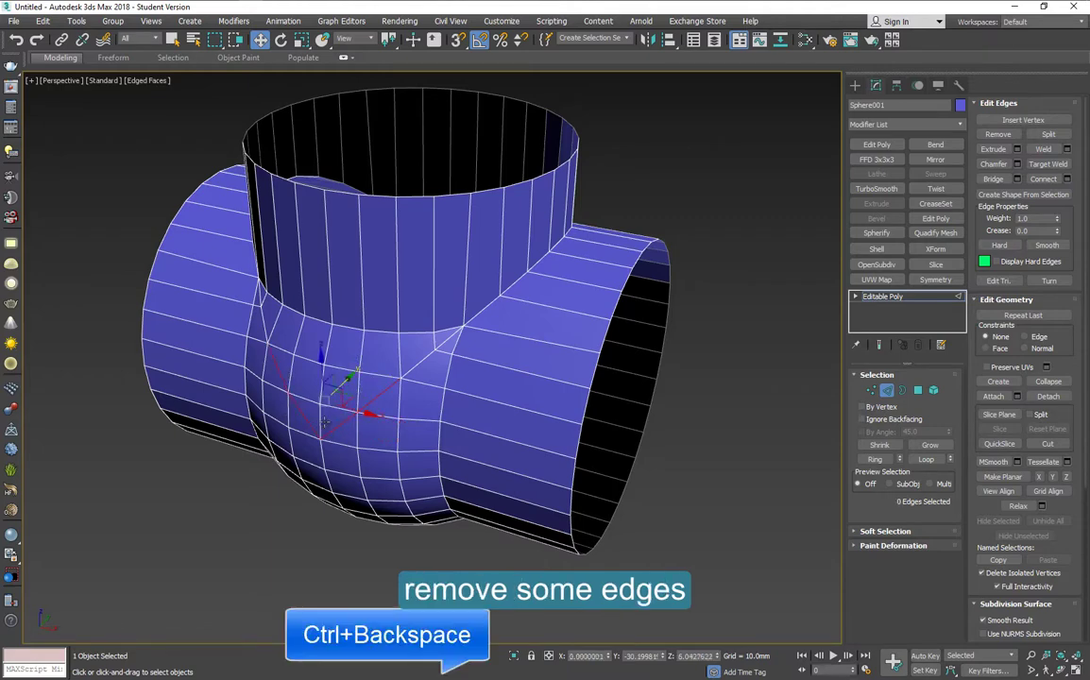
- Remove the two short diagonal edges at the upper ends of the V-shaped seam, where the neck meets the side pipes
click(446, 337)
key(ctrl+BackSpace)
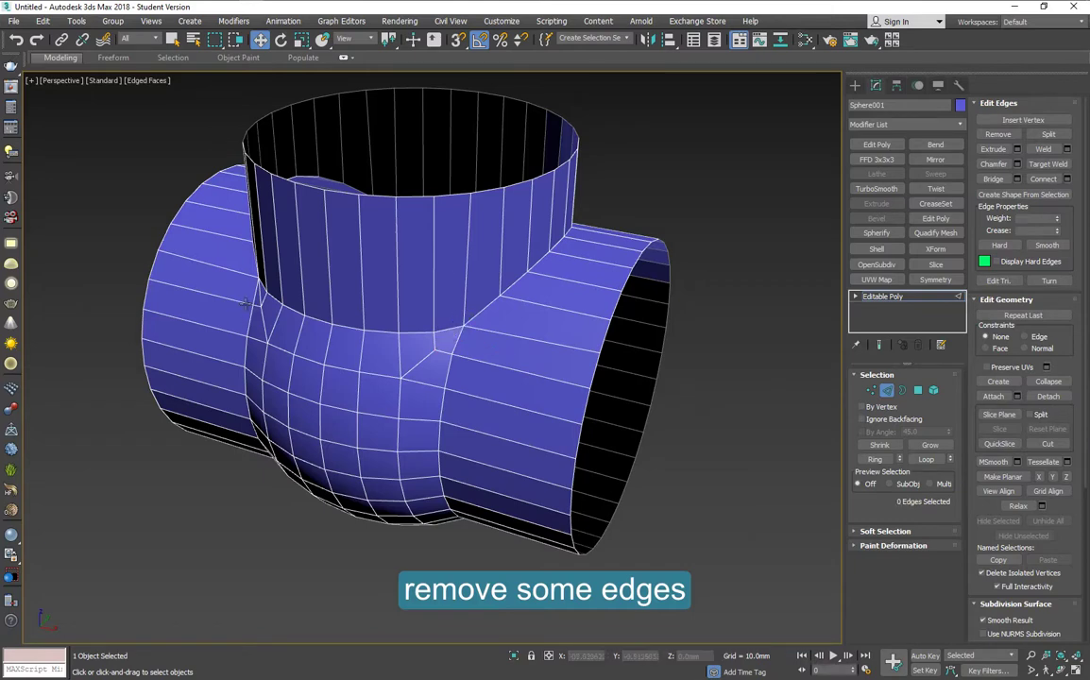
click(259, 295)
key(ctrl+BackSpace)
- Use SwiftLoop to add supporting edge loops around the neck and side-pipe joints, plus a curve-preserving loop along the front just below the neck
click(66, 58)
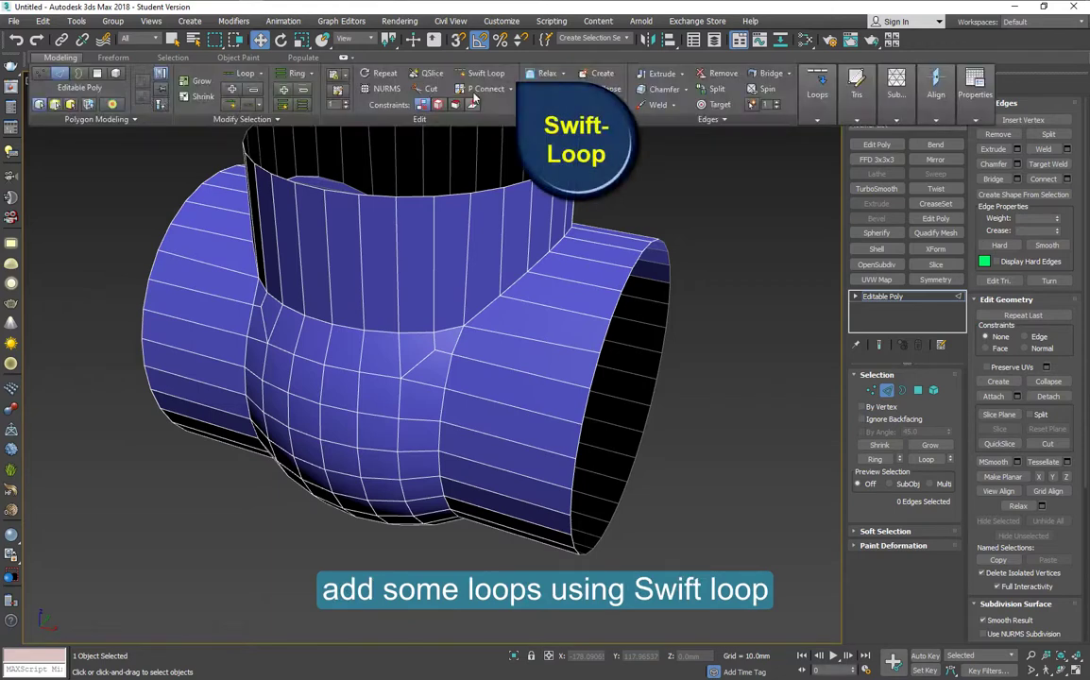
click(482, 74)
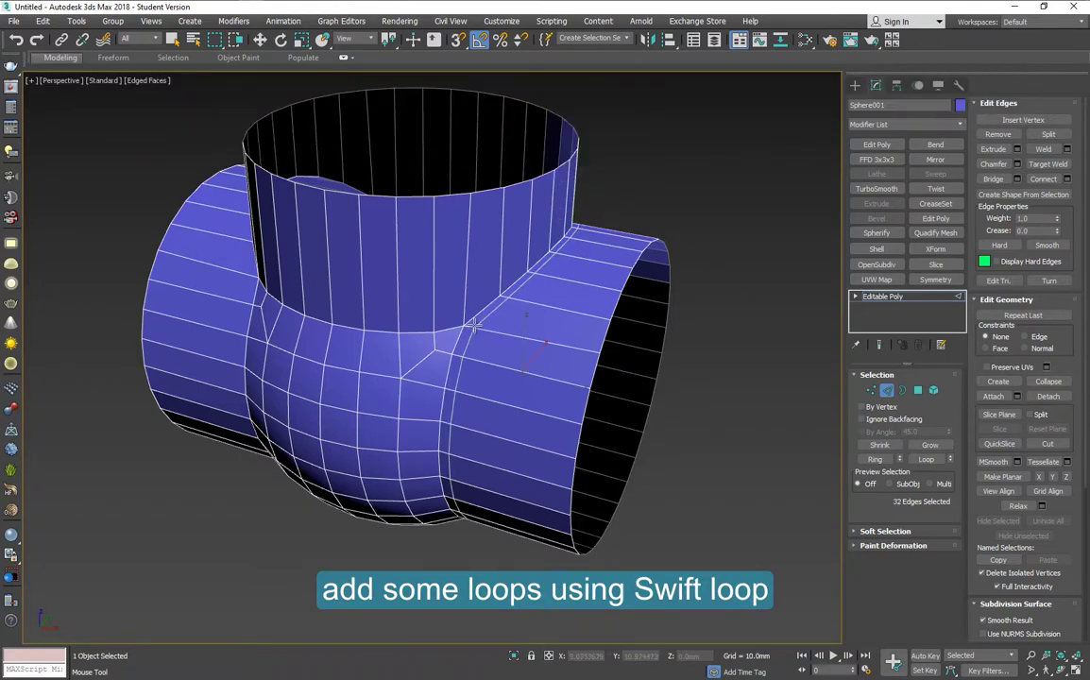
click(474, 325)
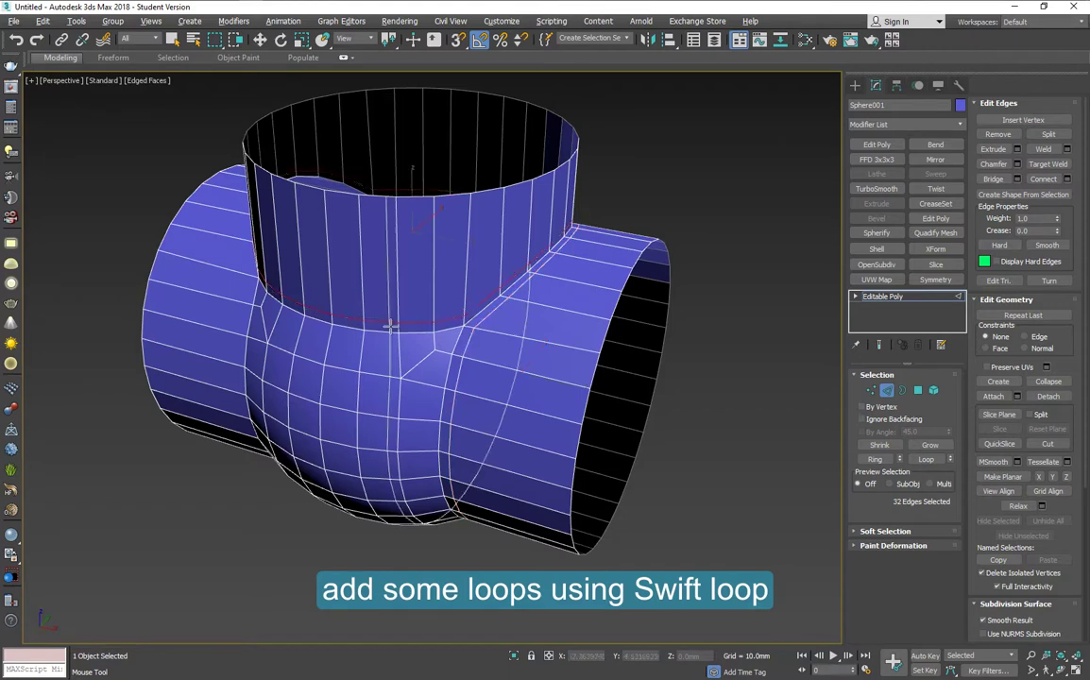
alt+middle_drag(389, 324, 446, 361)
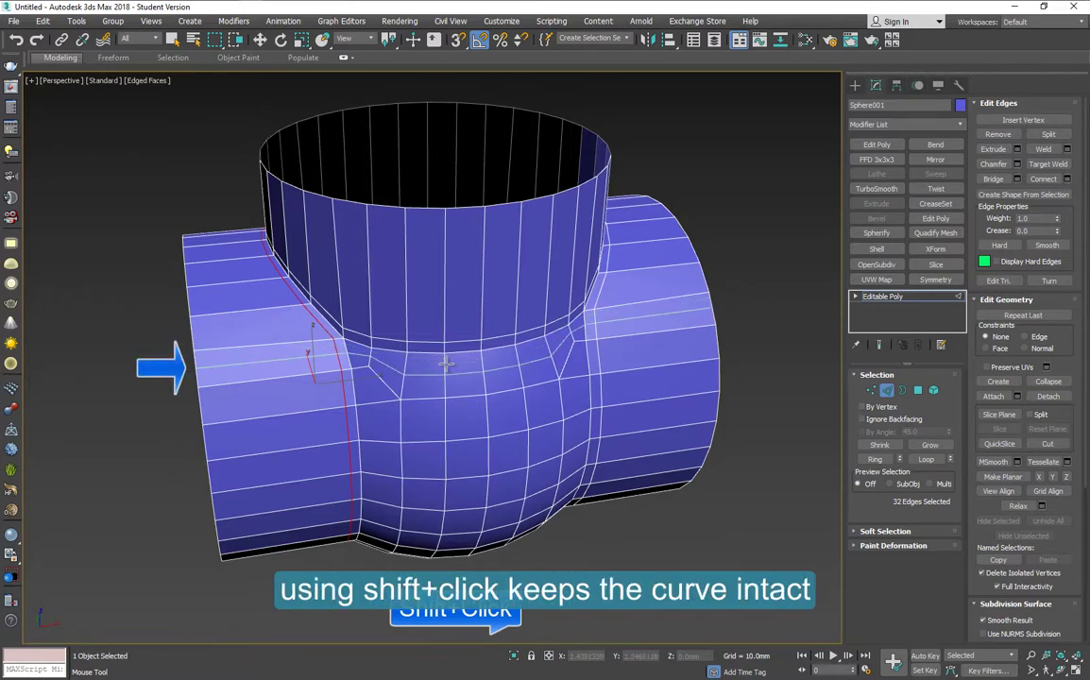
shift+click(446, 363)
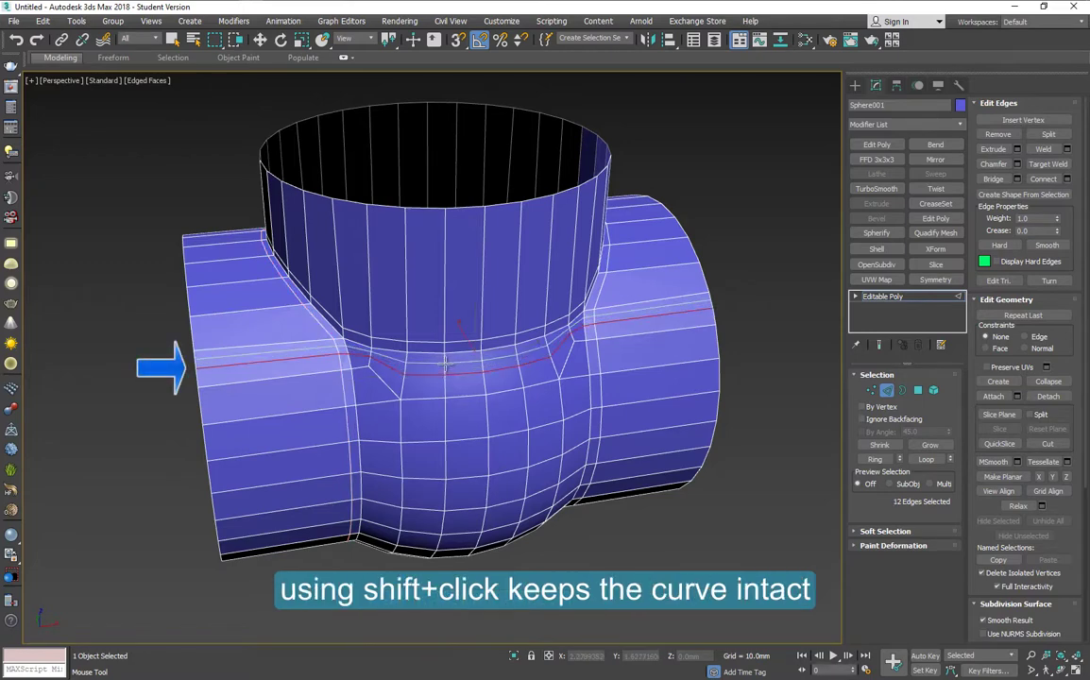
key(w)
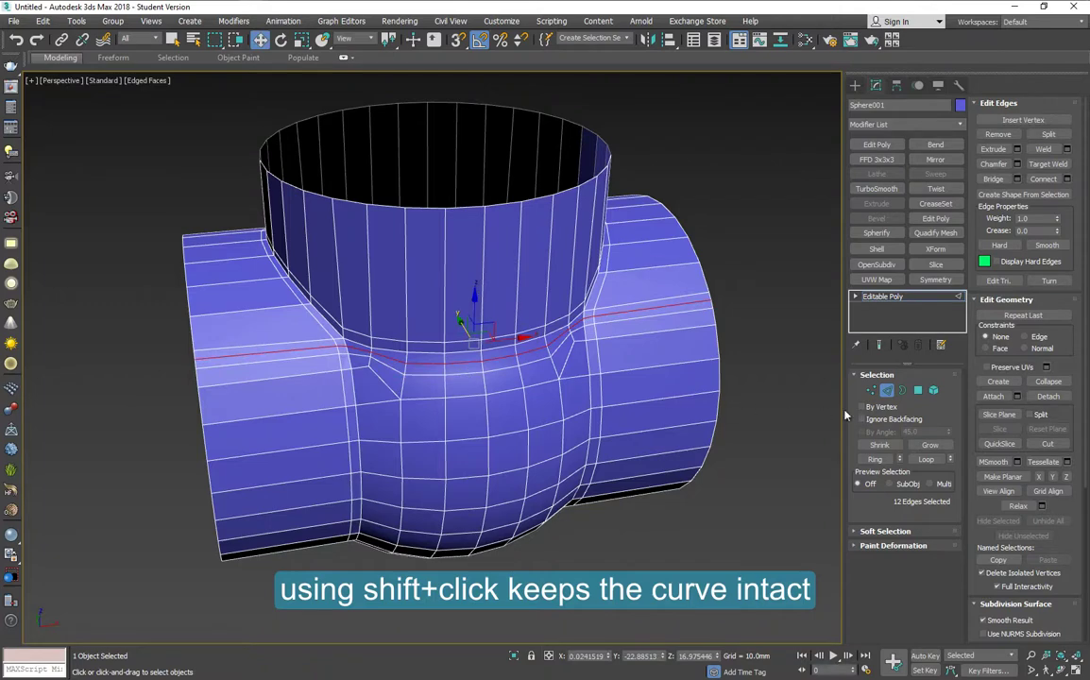
- Move the seven front vertices of the loop just below the neck back about 1.3 mm in Y and up about 0.45 mm
ctrl+click(871, 390)
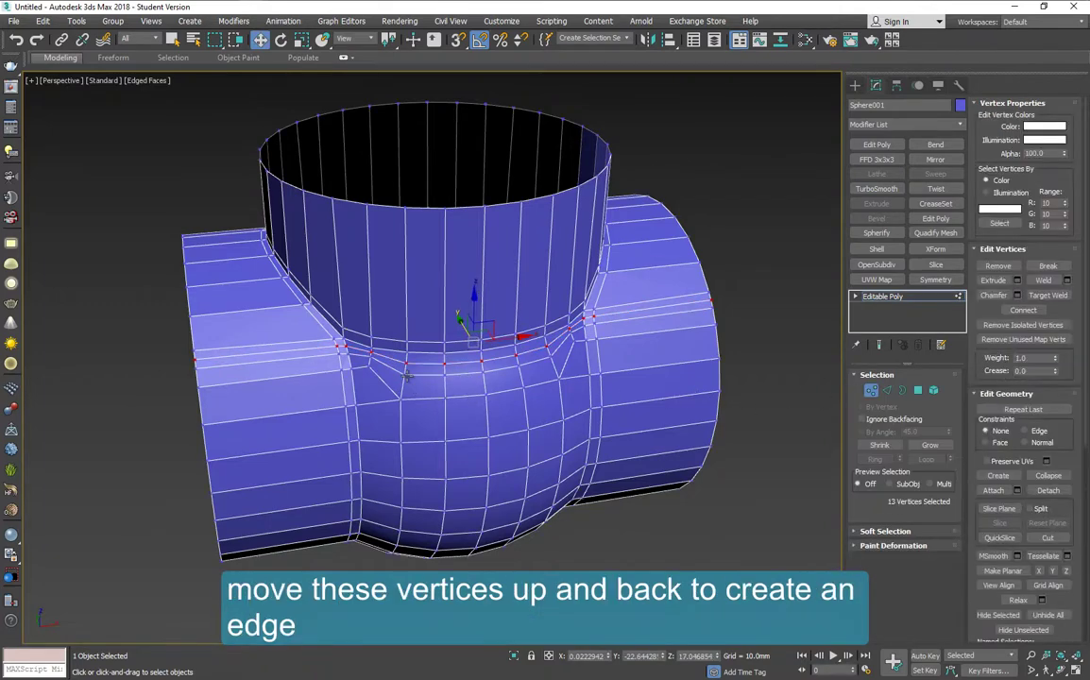
click(371, 354)
scroll(382, 370, up, 3)
click(362, 351)
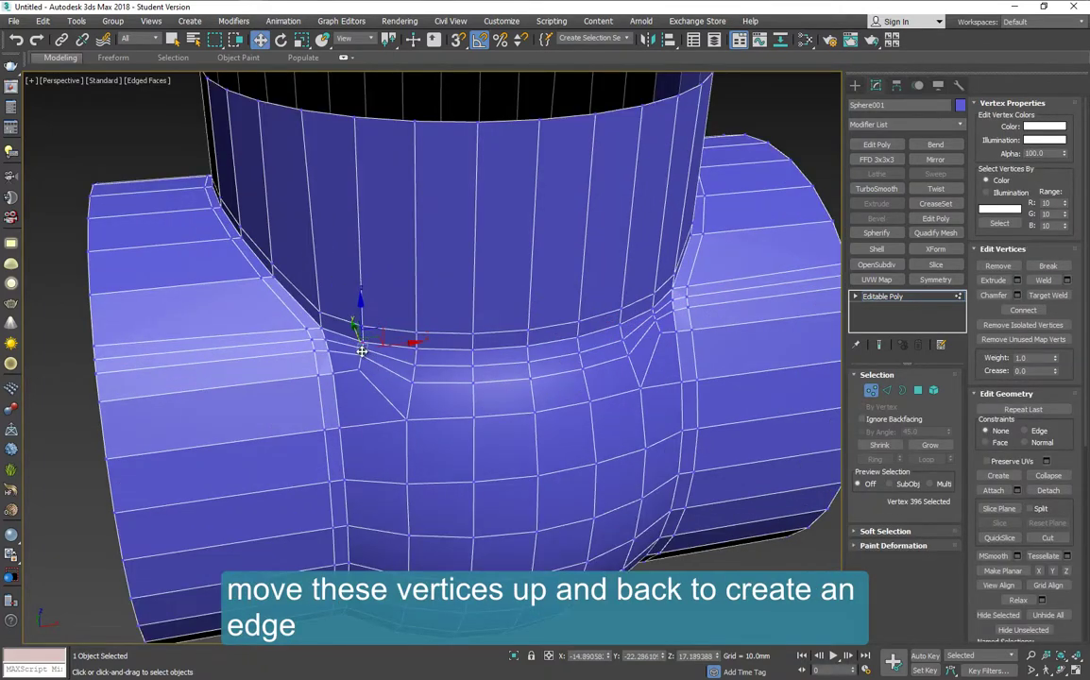
ctrl+click(413, 368)
ctrl+click(472, 364)
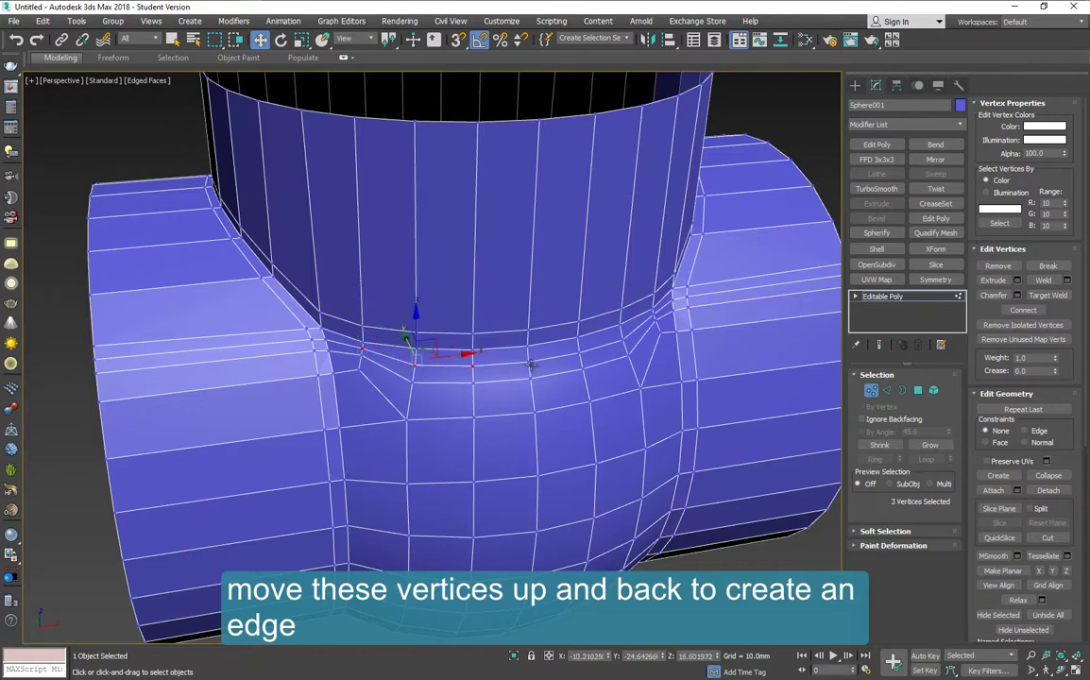
ctrl+click(529, 360)
ctrl+click(580, 355)
ctrl+click(622, 340)
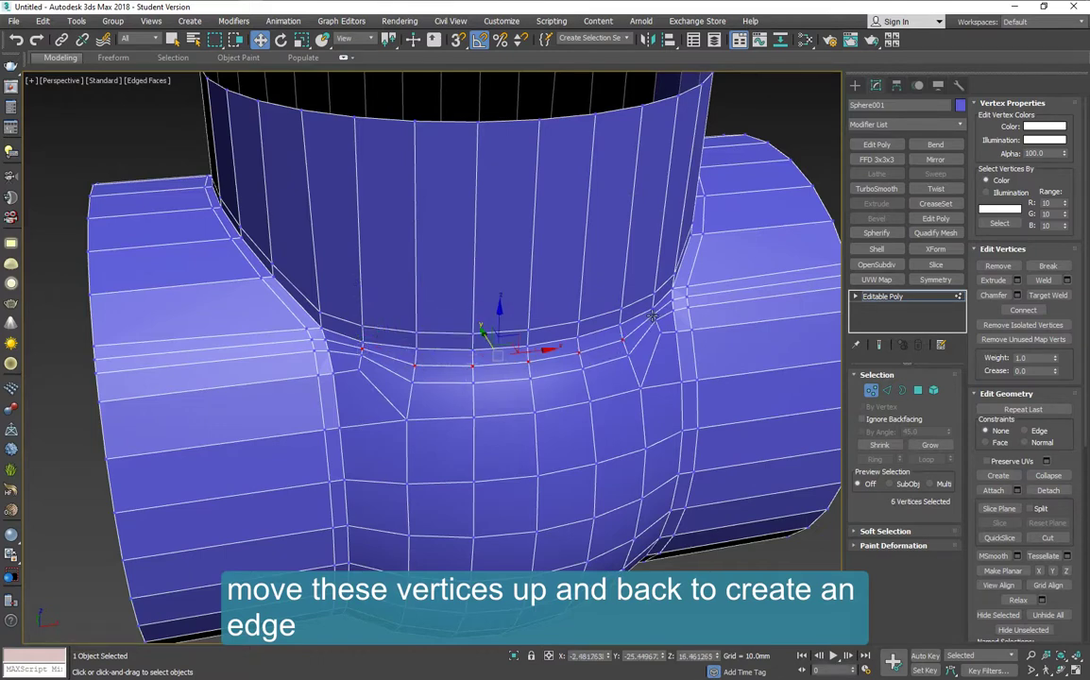
ctrl+click(652, 315)
alt+middle_drag(515, 387, 508, 335)
drag(499, 334, 493, 328)
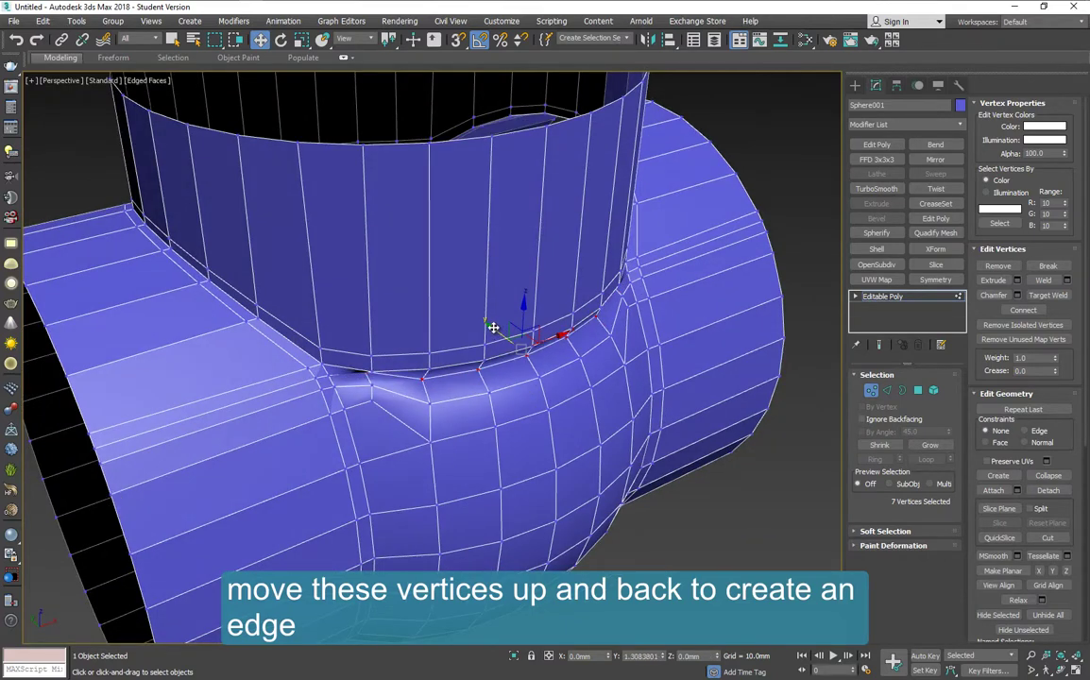
drag(495, 326, 517, 305)
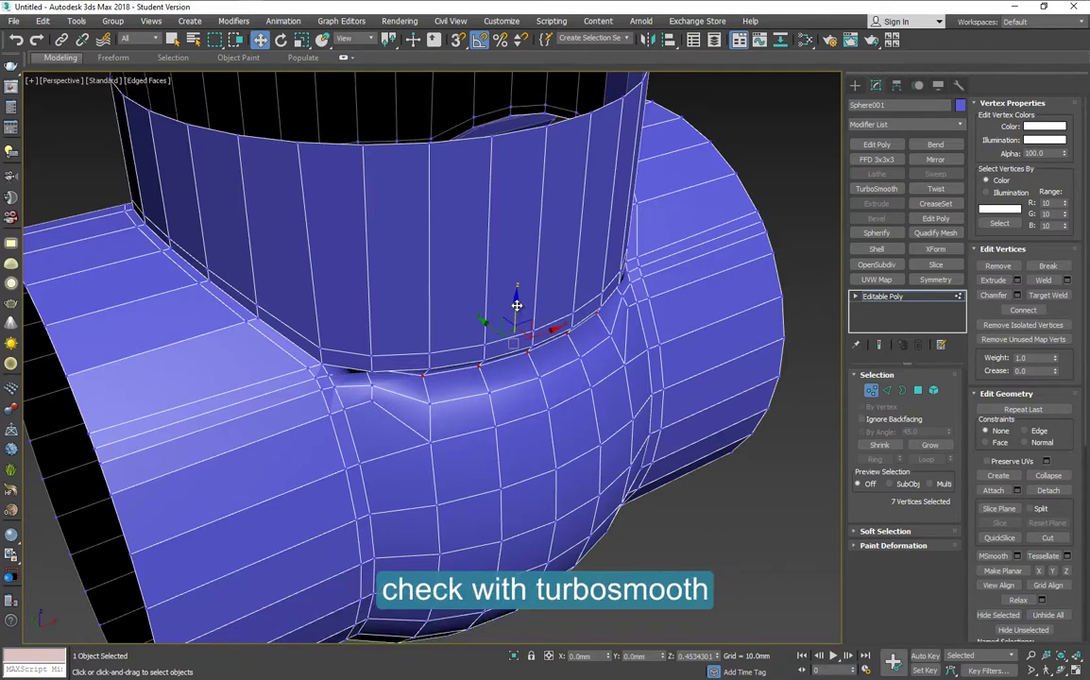
- Apply a TurboSmooth modifier with 1 iteration and inspect the neck joint in shaded display without edges
click(869, 390)
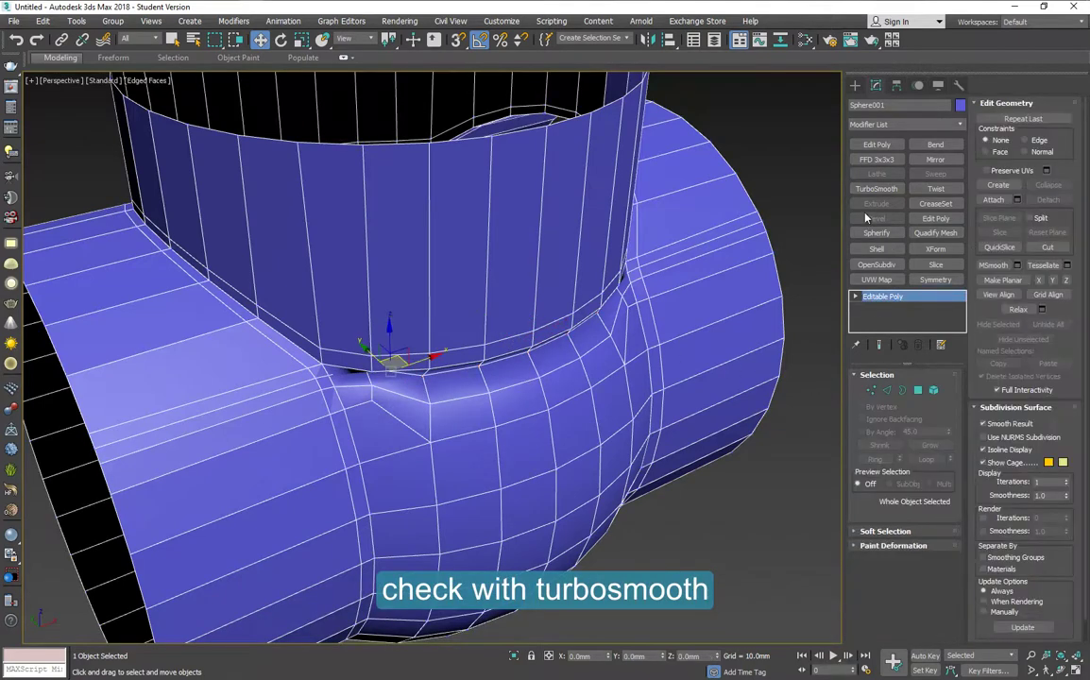
click(877, 188)
key(F4)
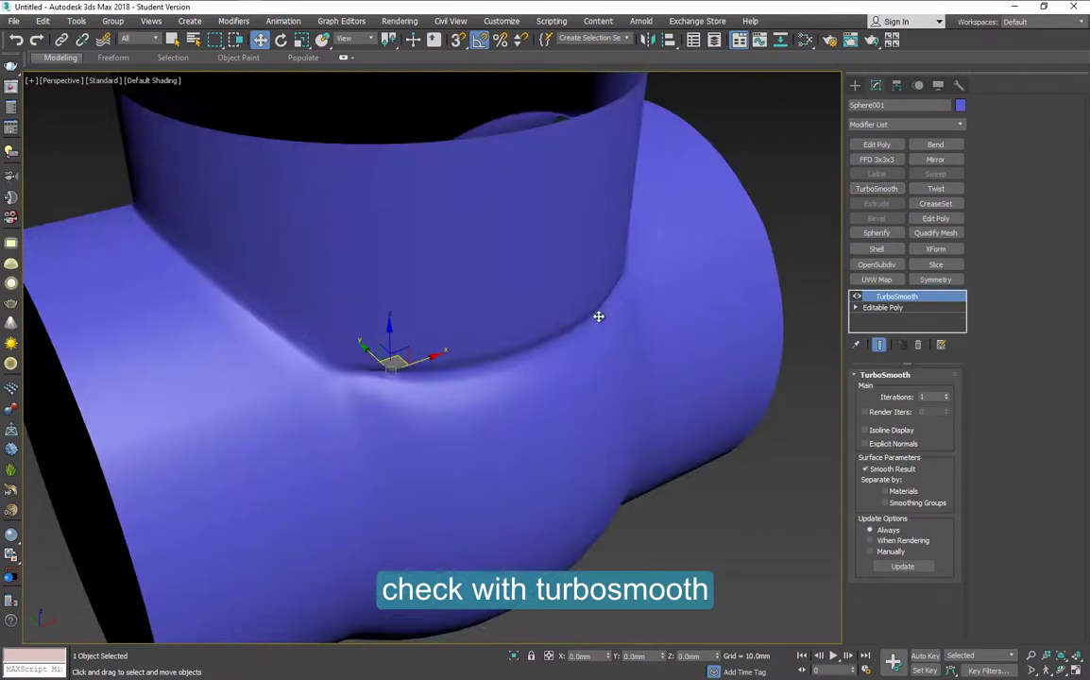
scroll(576, 345, down, 4)
mouse_move(570, 348)
alt+middle_down()
mouse_move(542, 326)
mouse_move(545, 295)
mouse_move(516, 302)
mouse_move(540, 338)
mouse_move(573, 344)
mouse_move(558, 344)
alt+middle_up()
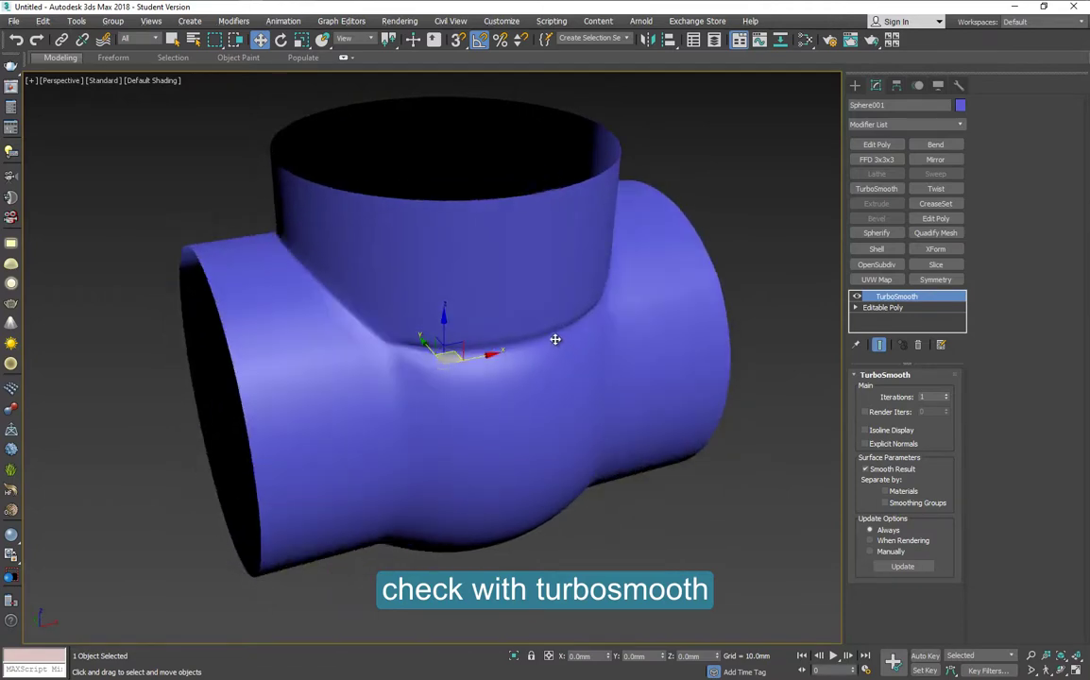
key(F4)
key(alt+w)
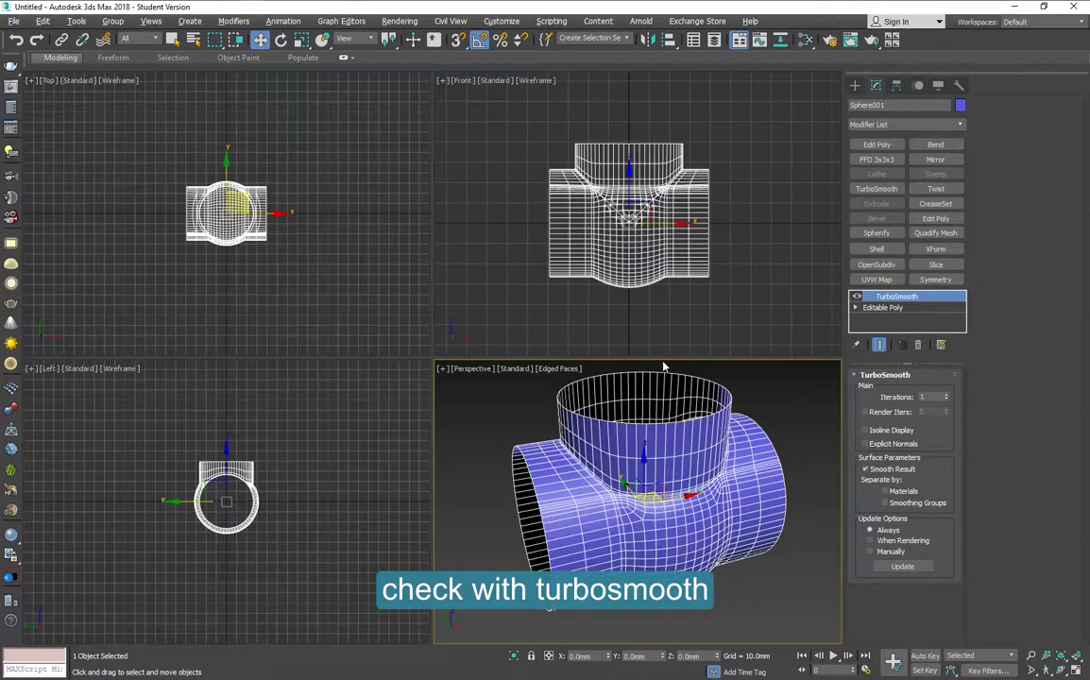
- Delete the back half of the body's polygons at the Editable Poly level, selecting them in the Top view
click(881, 308)
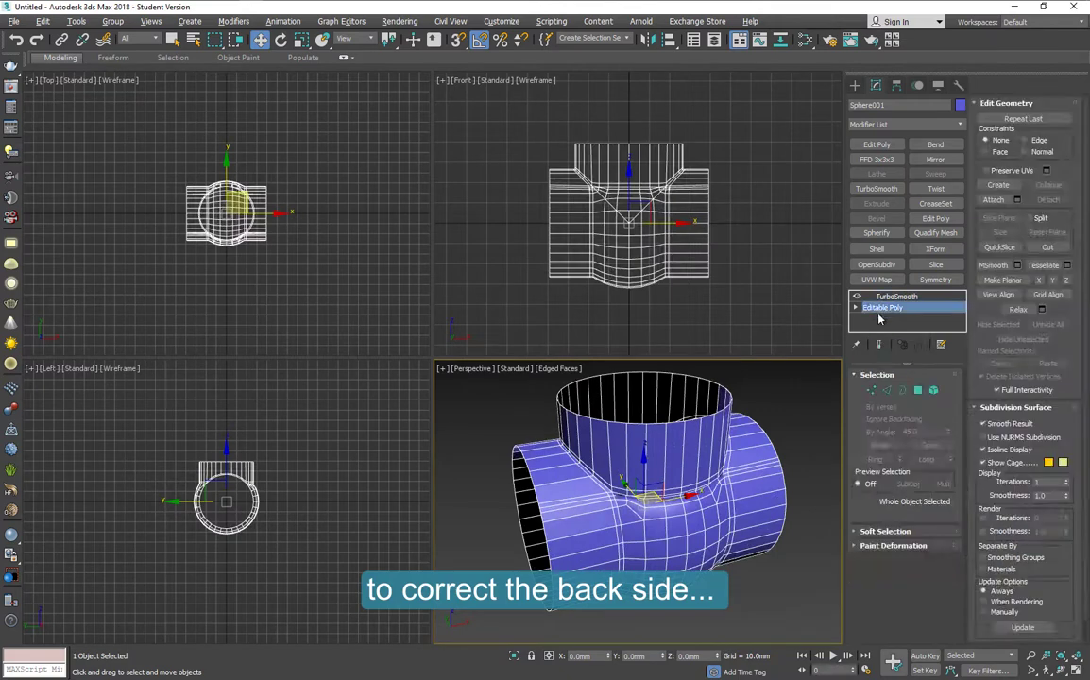
click(919, 390)
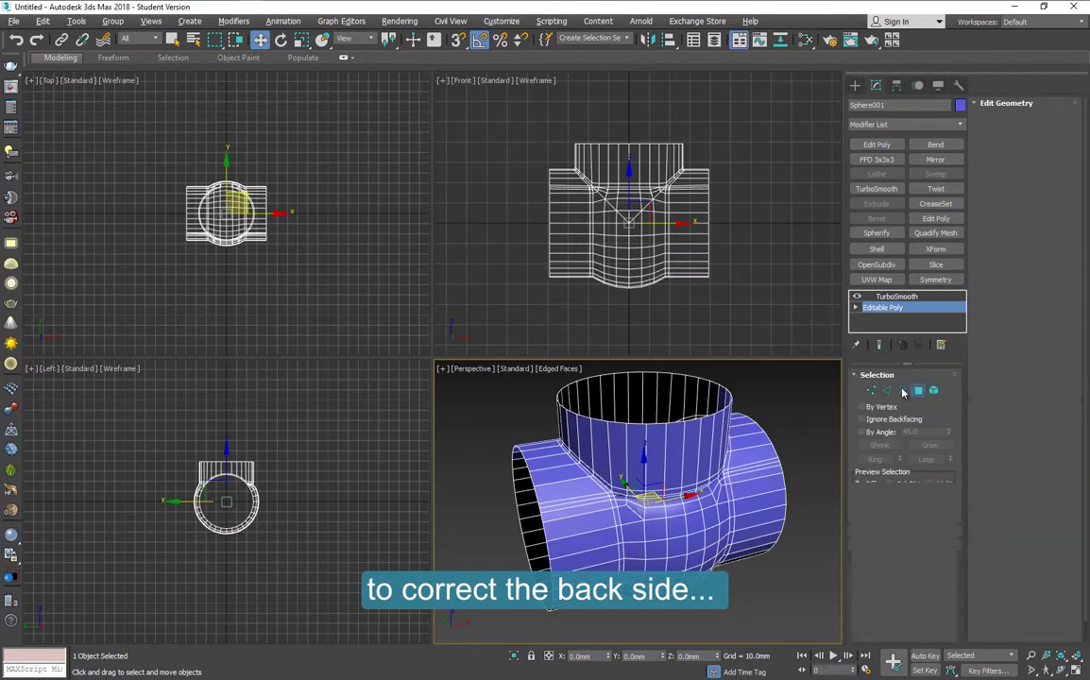
click(330, 262)
drag(166, 164, 292, 218)
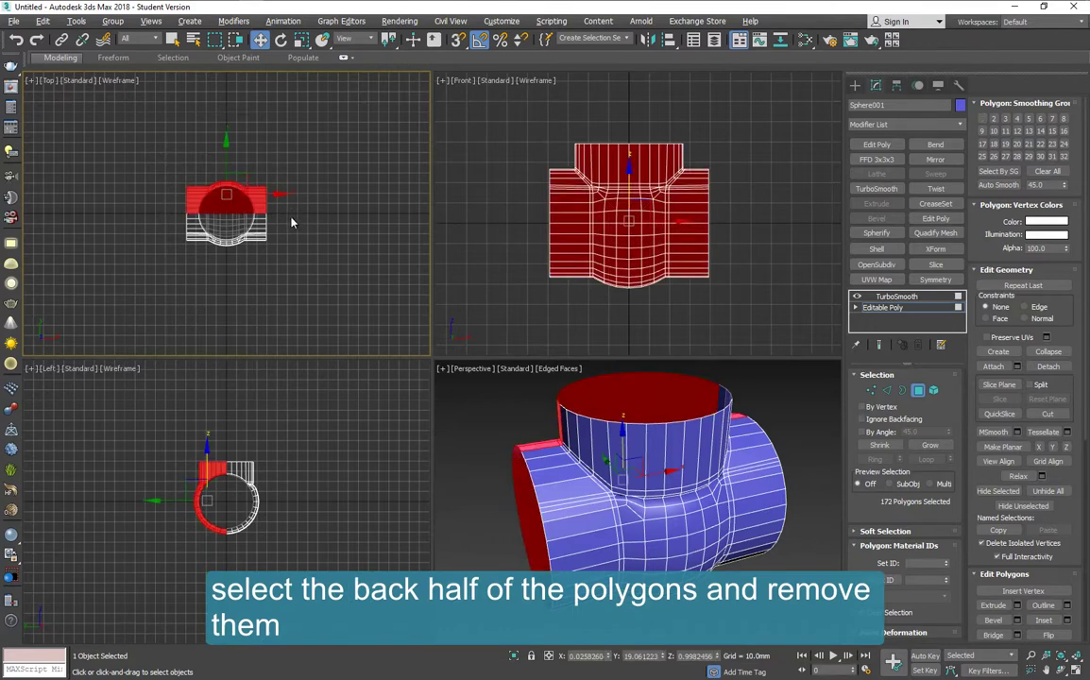
scroll(229, 208, up, 3)
key(Delete)
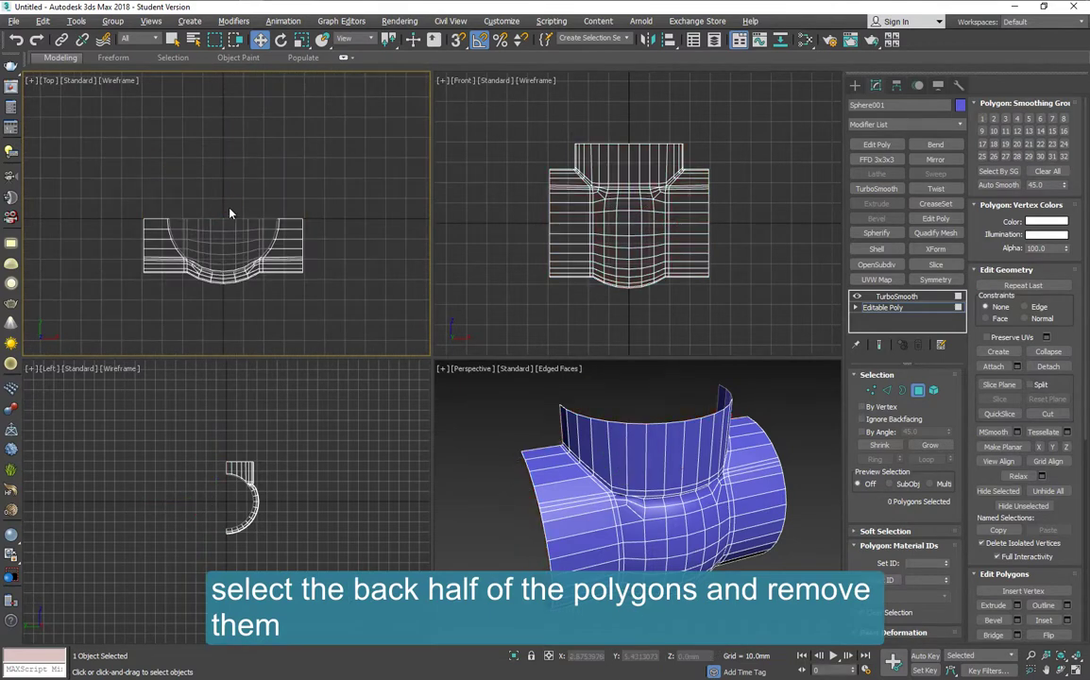
click(919, 390)
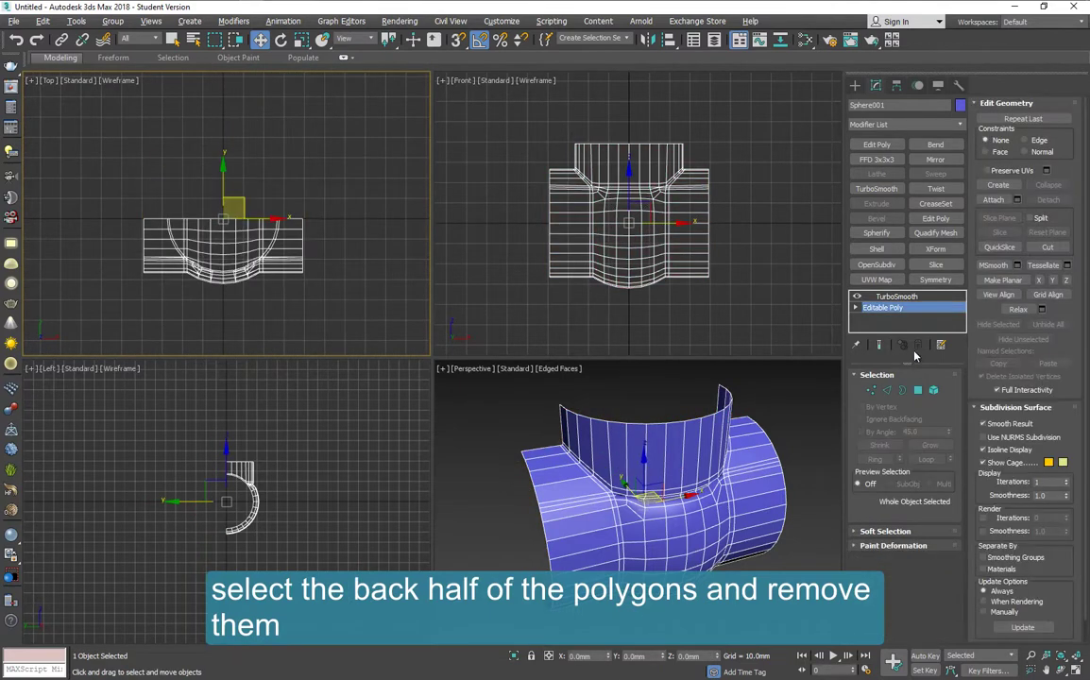
- Restore the deleted back half with a Symmetry modifier placed below TurboSmooth, mirrored on the Y axis with Flip on
click(935, 280)
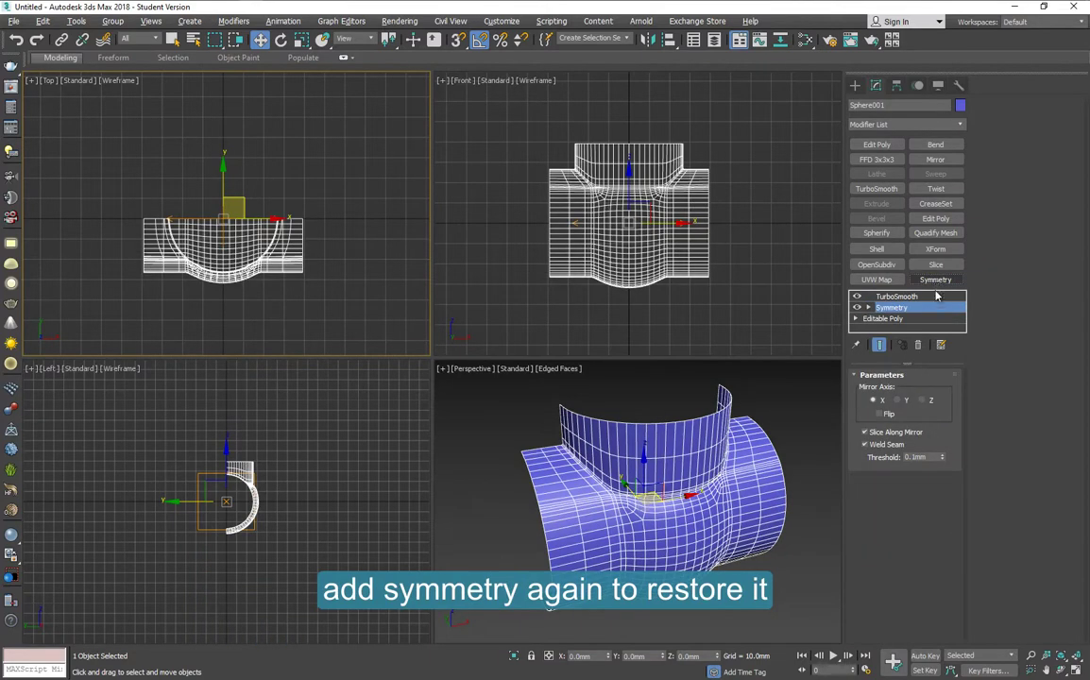
click(897, 400)
click(888, 413)
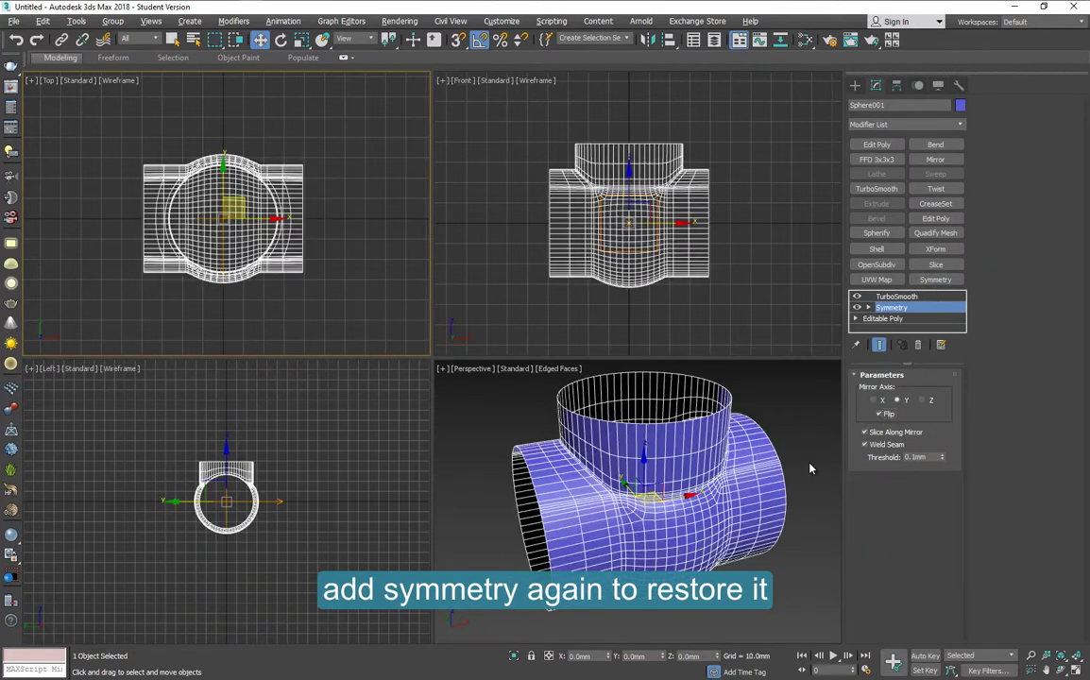
mouse_move(615, 525)
alt+middle_down()
mouse_move(701, 541)
mouse_move(629, 512)
alt+middle_up()
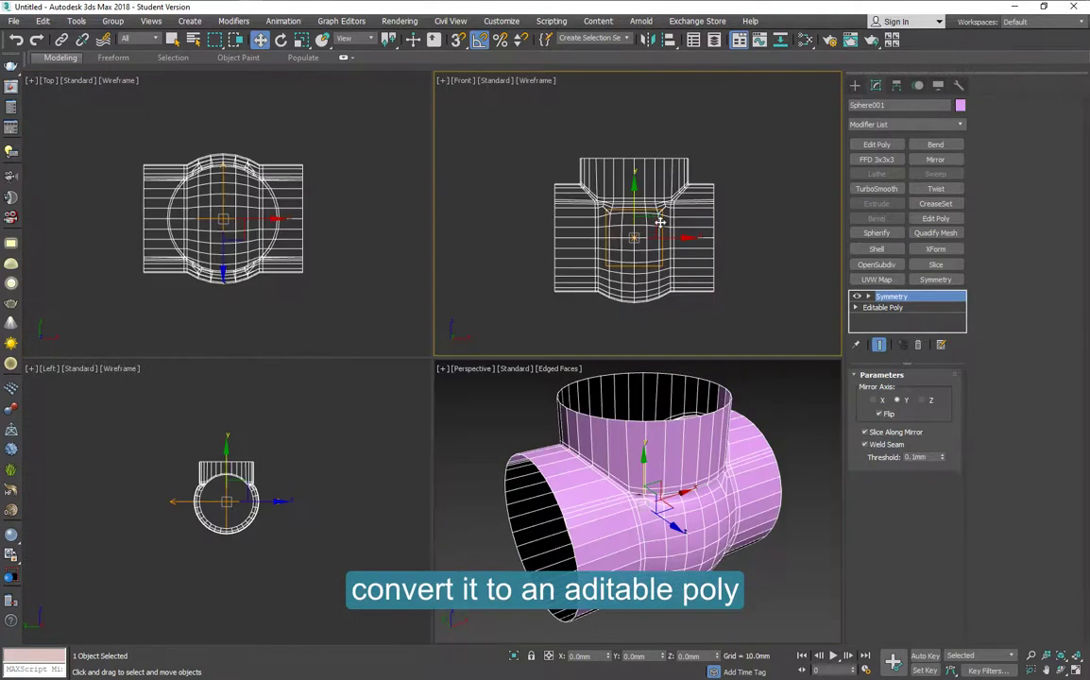
- Convert the mirrored valve body to Editable Poly, collapsing the Symmetry modifier
right_click(650, 219)
mouse_move(699, 357)
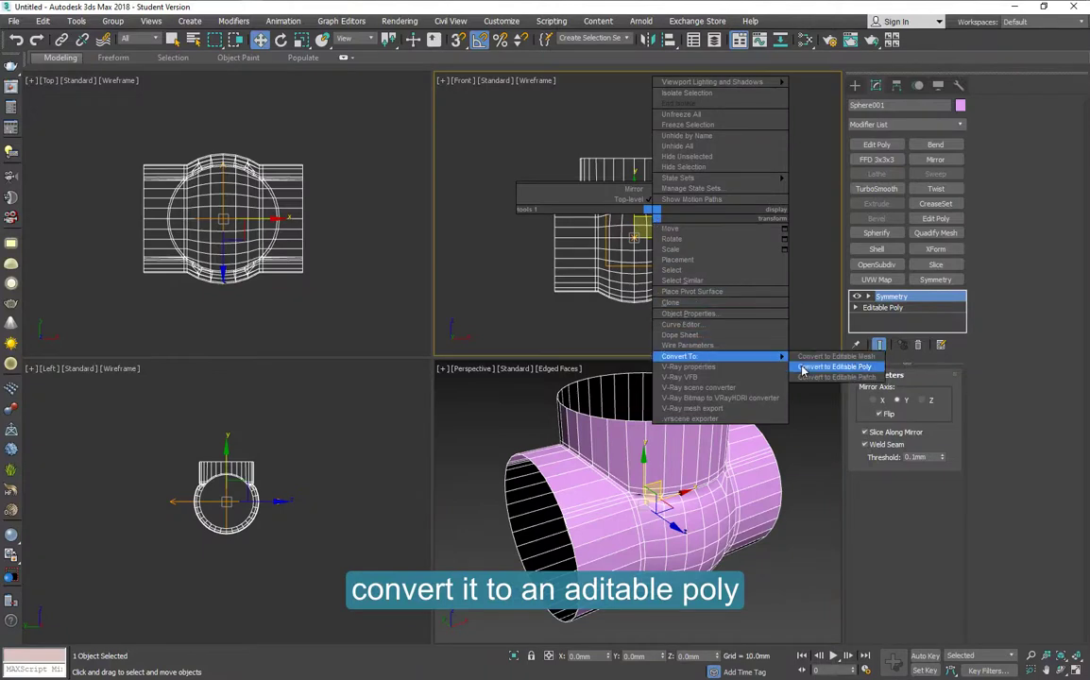
click(834, 366)
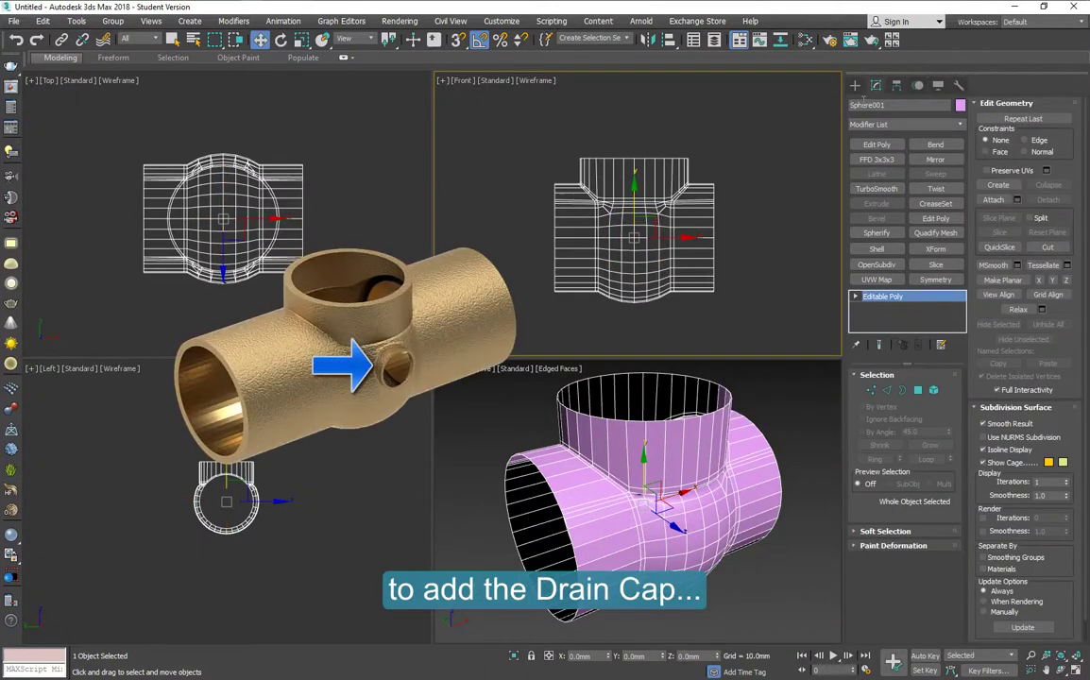
- Draw an 8-sided NGon spline on the front of the body in the Front view and set its radius to 8.3 mm
click(855, 85)
click(871, 104)
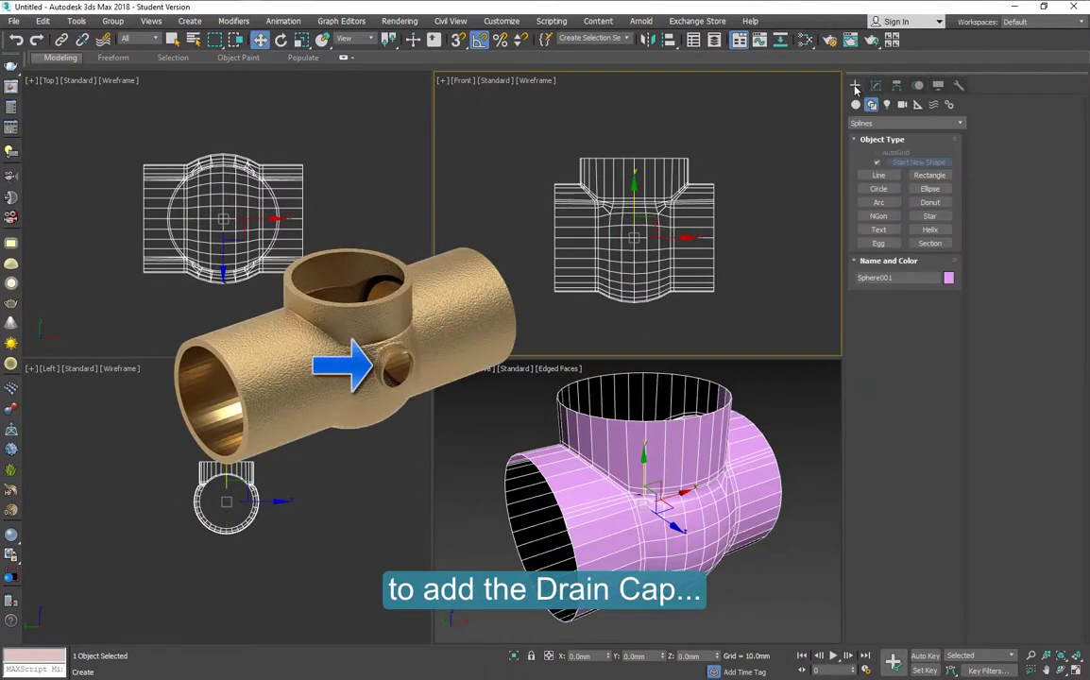
click(881, 216)
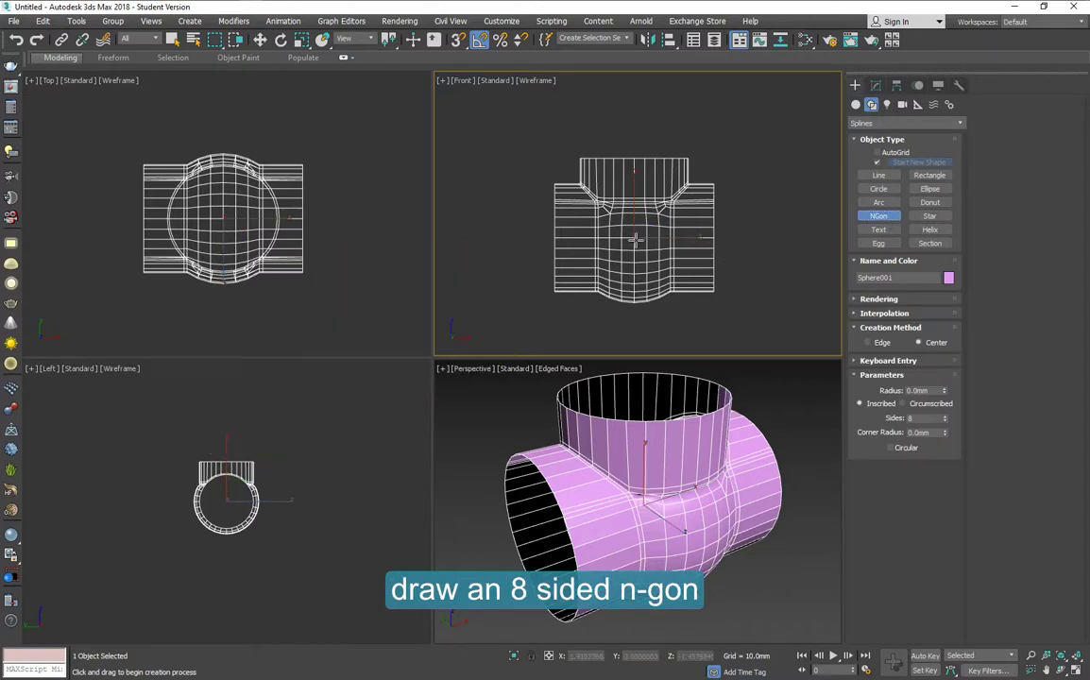
drag(733, 239, 643, 226)
key(w)
scroll(642, 233, up, 4)
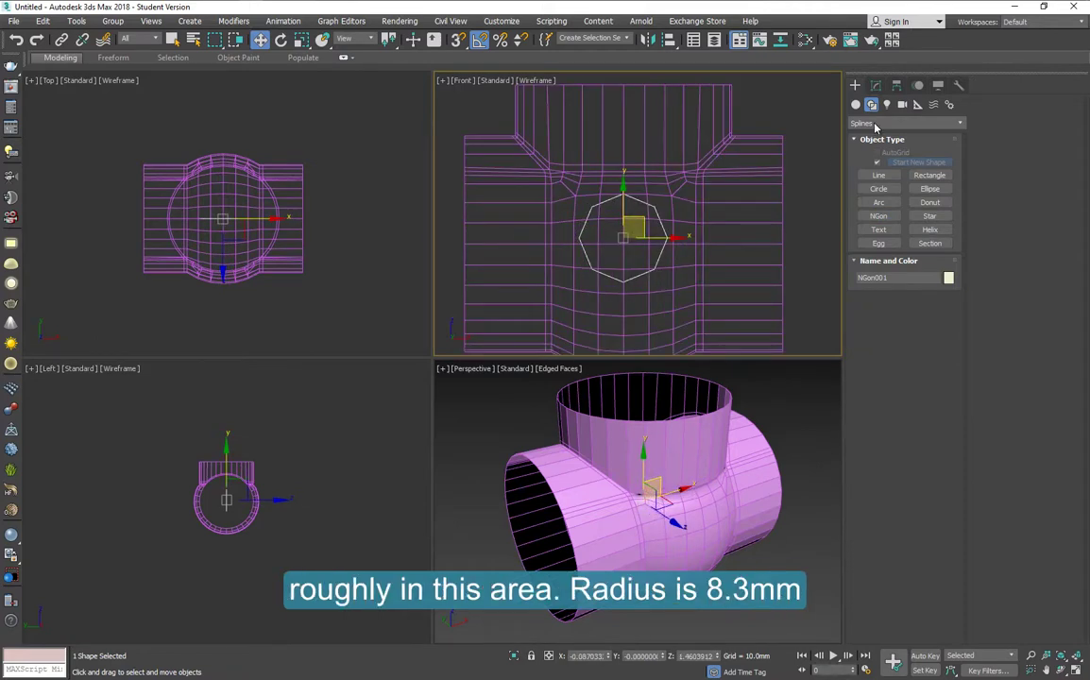
click(876, 85)
text(8.3)
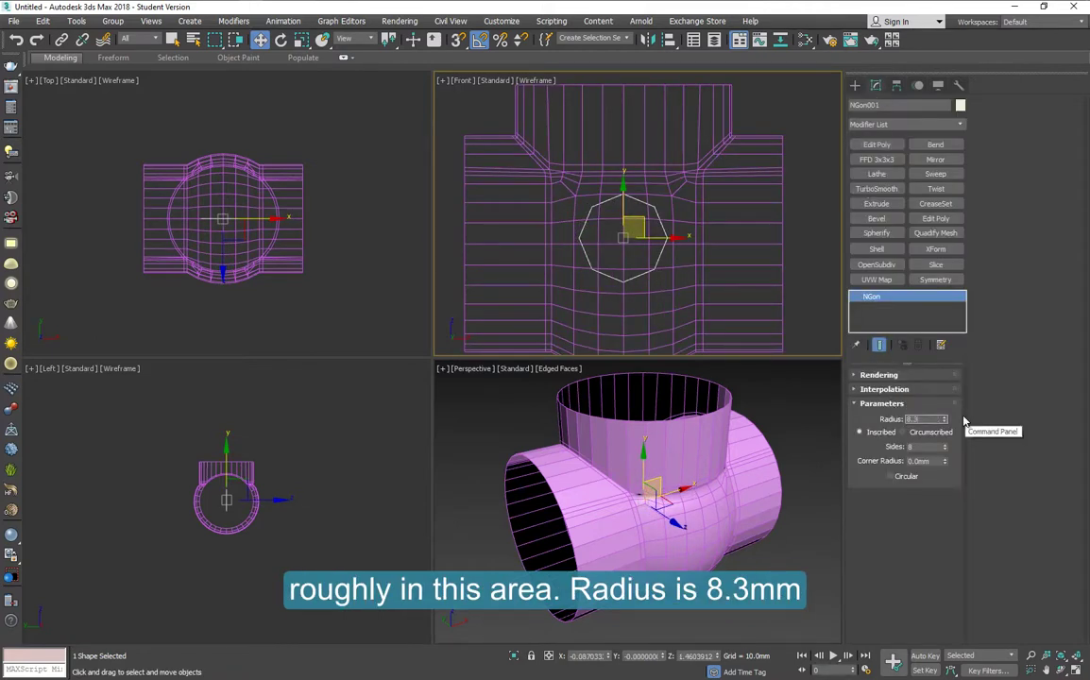
key(Return)
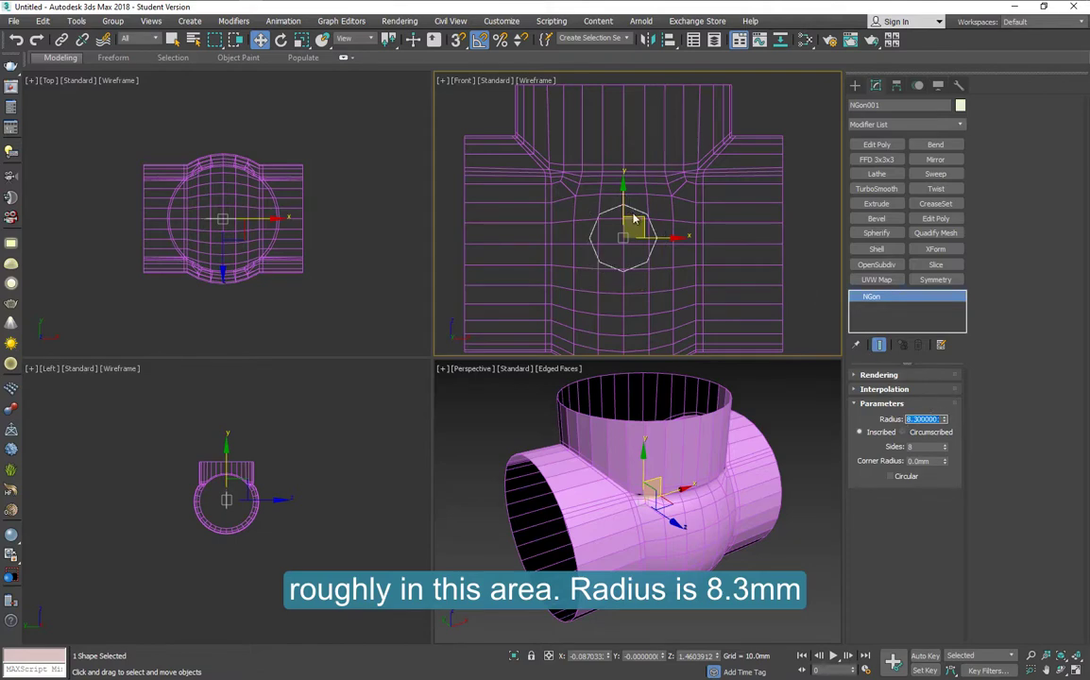
- Align the NGon's side vertices with the body's horizontal edge at about Z 6.05 mm and move it in front of the body, about Y -33.5 mm
drag(623, 203, 625, 190)
scroll(624, 200, up, 2)
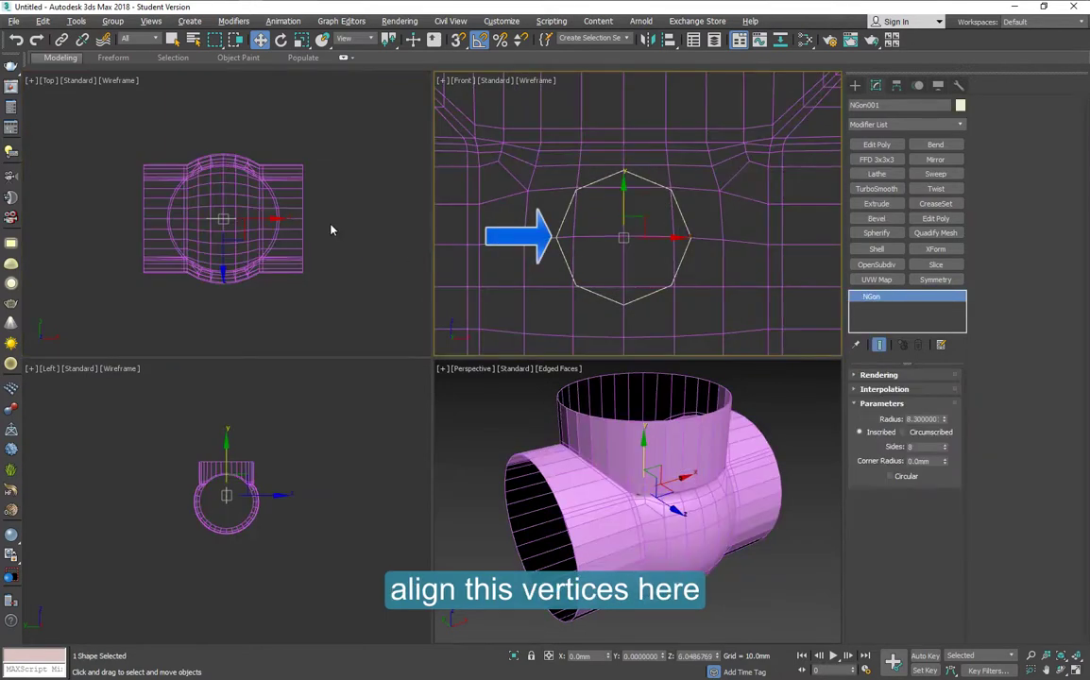
click(224, 186)
drag(224, 175, 221, 248)
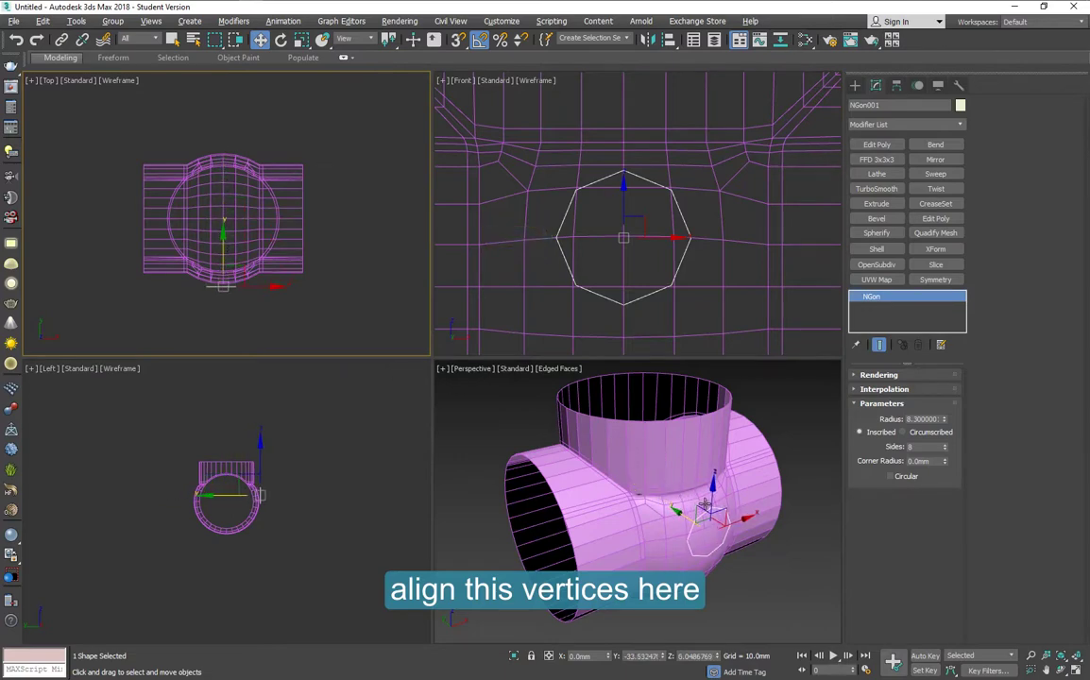
click(704, 506)
key(alt+w)
alt+middle_drag(569, 352, 523, 325)
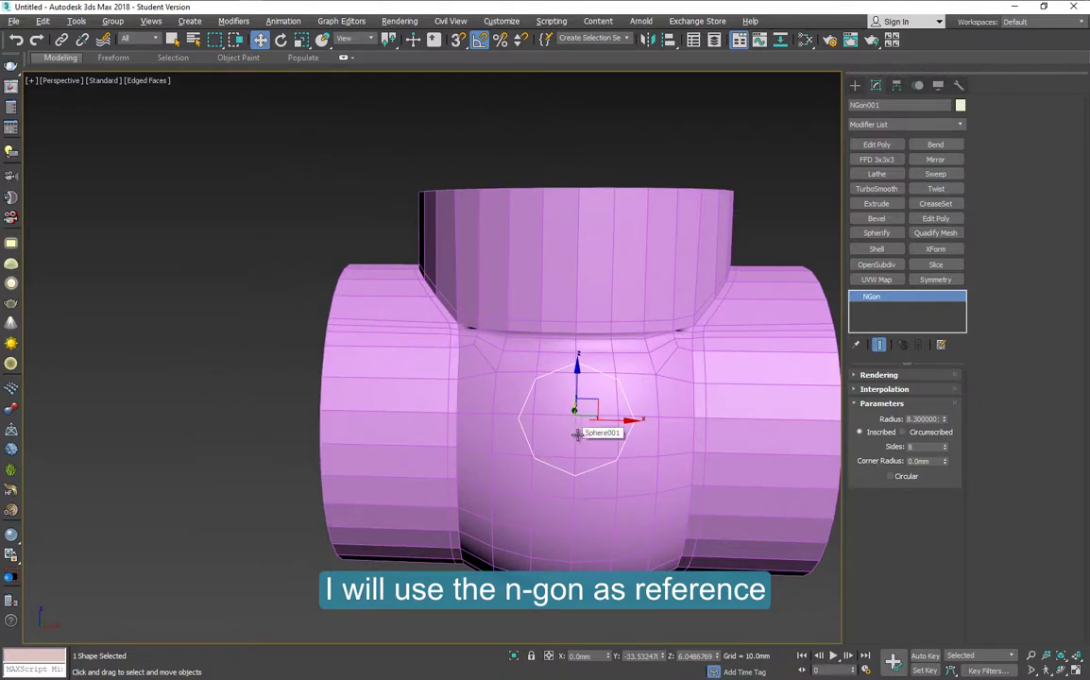
- Set the Front view to Default Shading with edged faces displayed
key(alt+w)
right_click(615, 248)
click(533, 85)
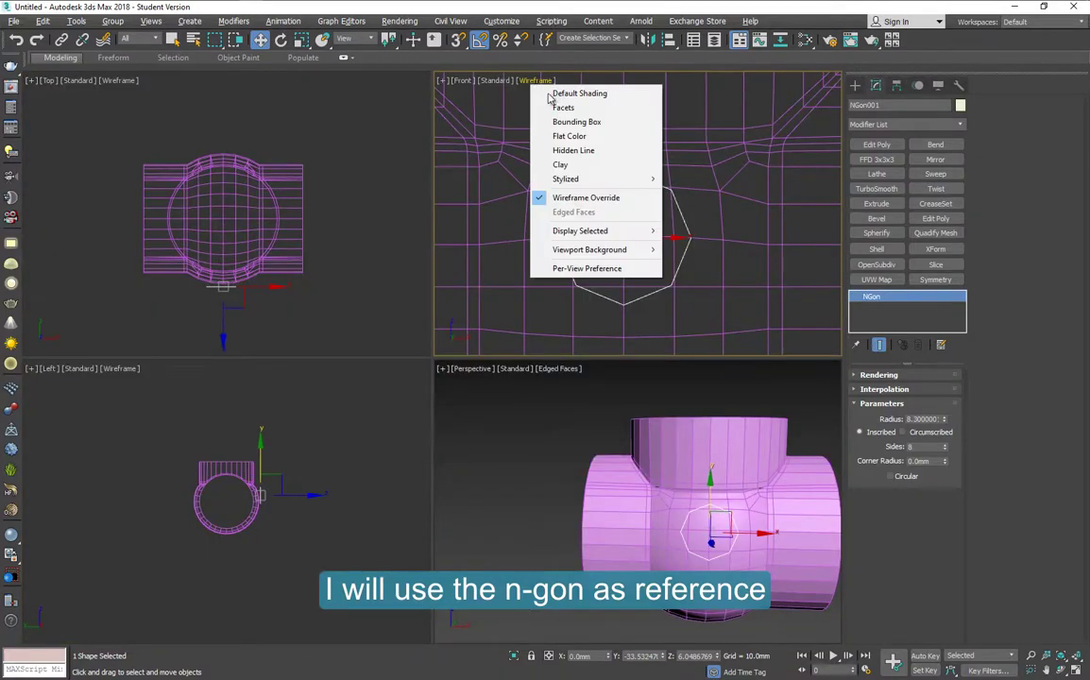
click(572, 92)
key(F4)
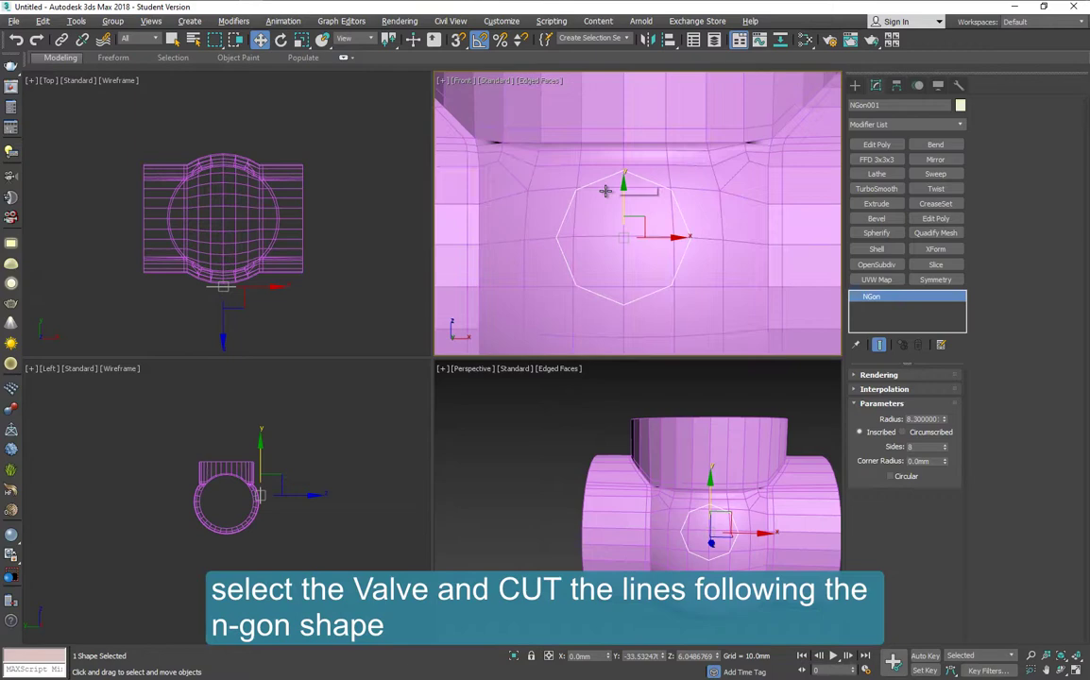
- Cut an eight-sided outline into the front of the valve body along the NGon, passing close to the existing vertices
click(597, 233)
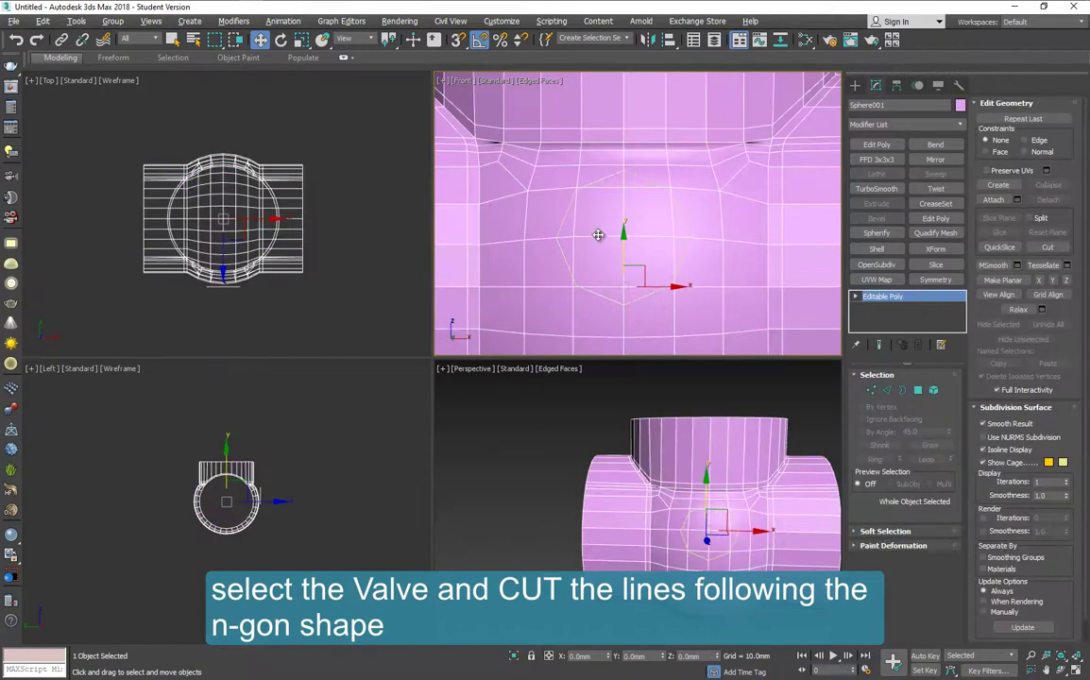
click(1049, 247)
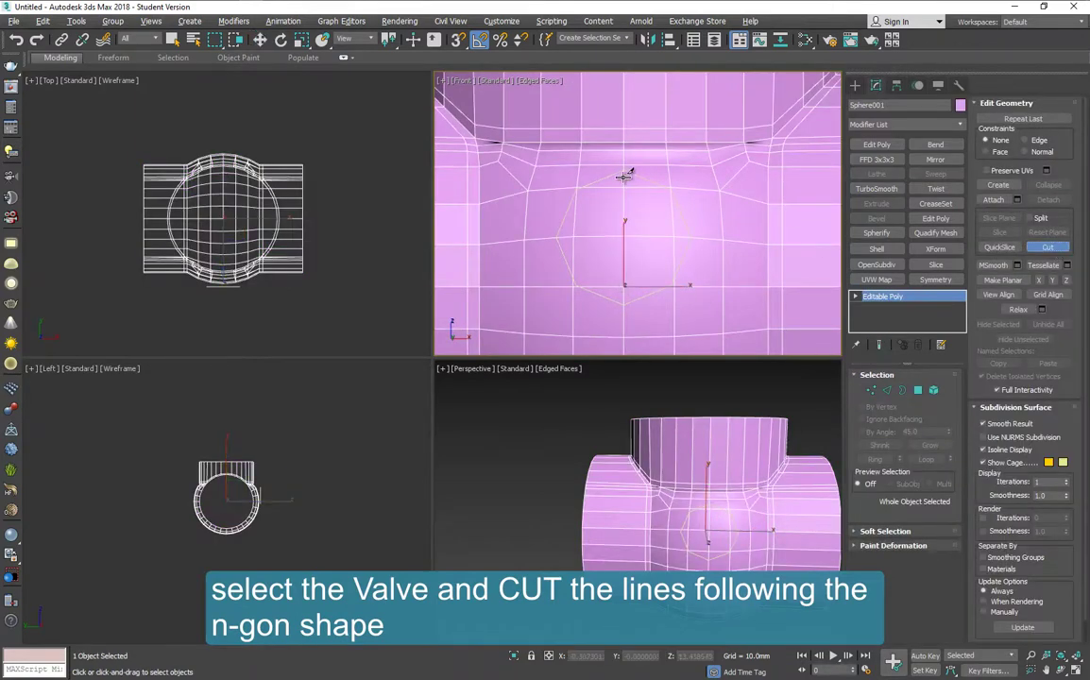
key(alt+w)
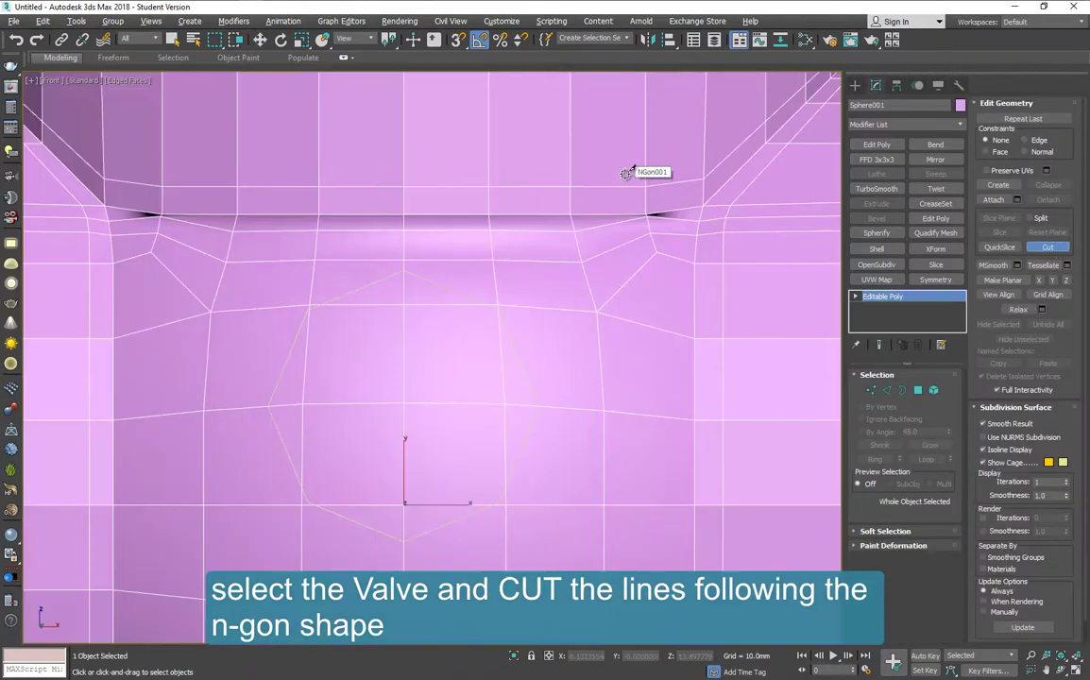
click(403, 271)
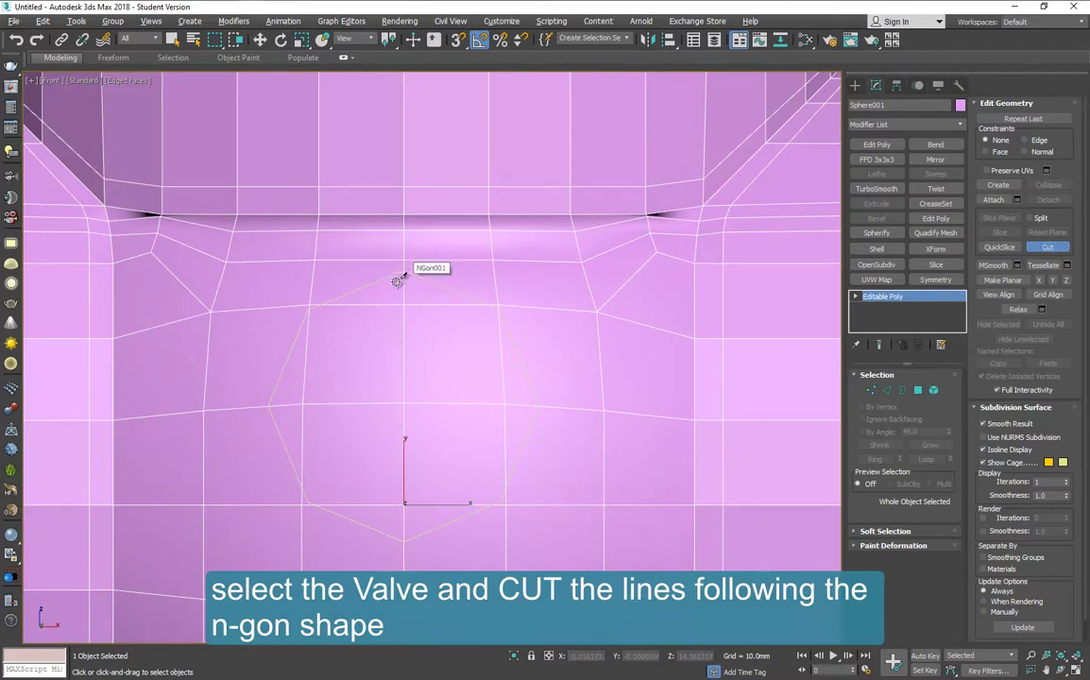
click(310, 304)
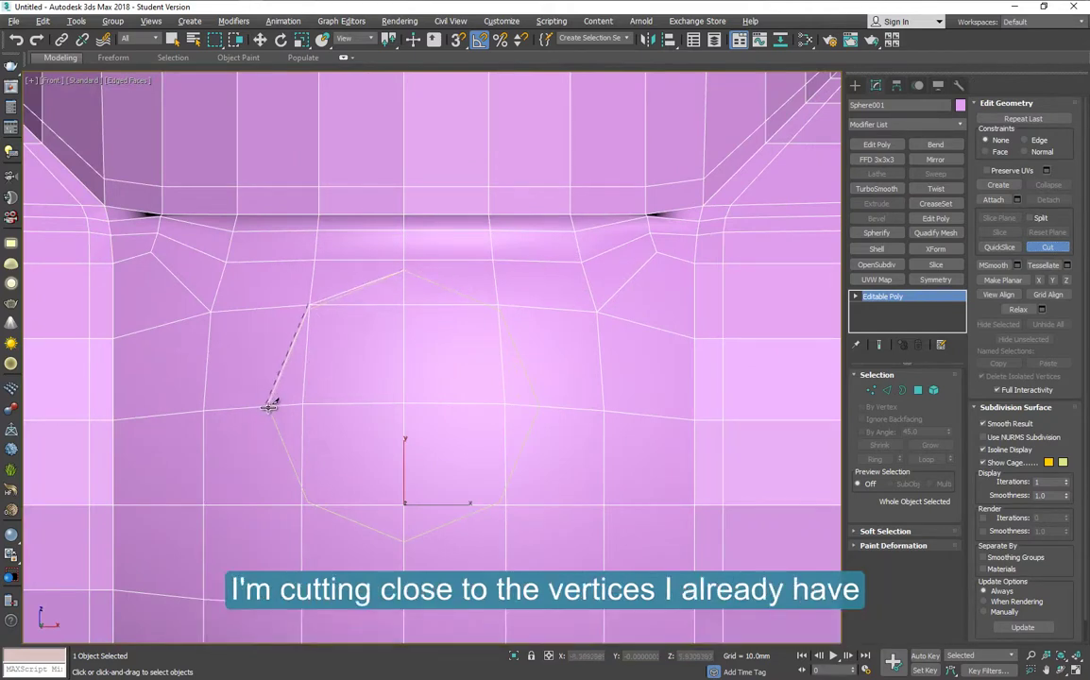
click(272, 406)
click(303, 505)
click(404, 540)
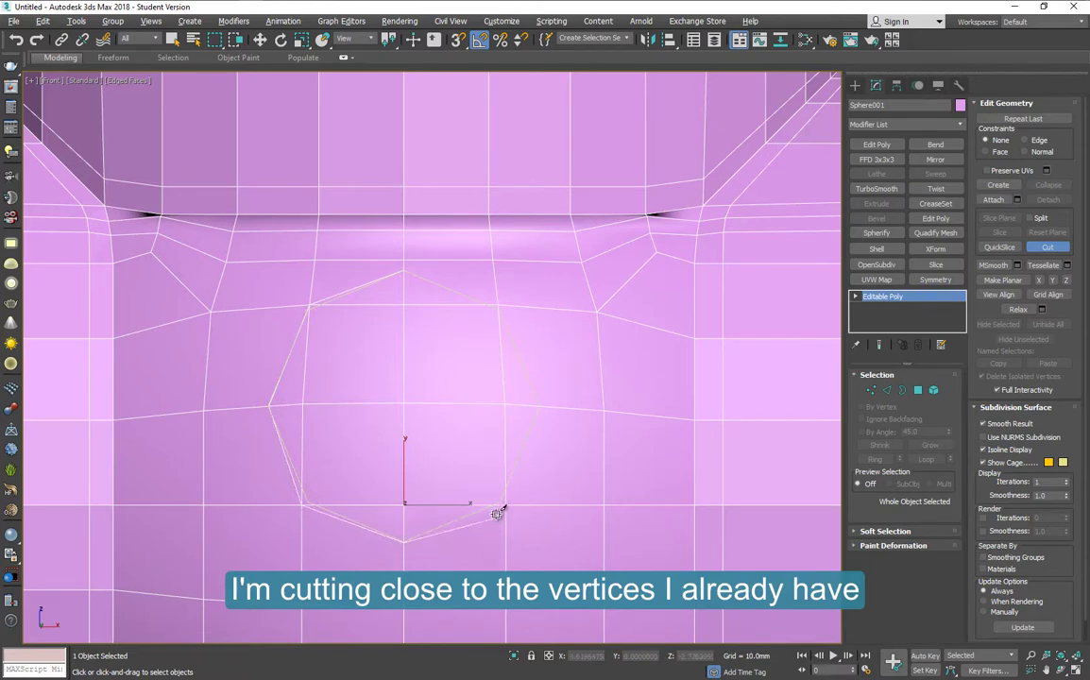
click(506, 502)
click(541, 406)
click(500, 304)
click(404, 272)
key(w)
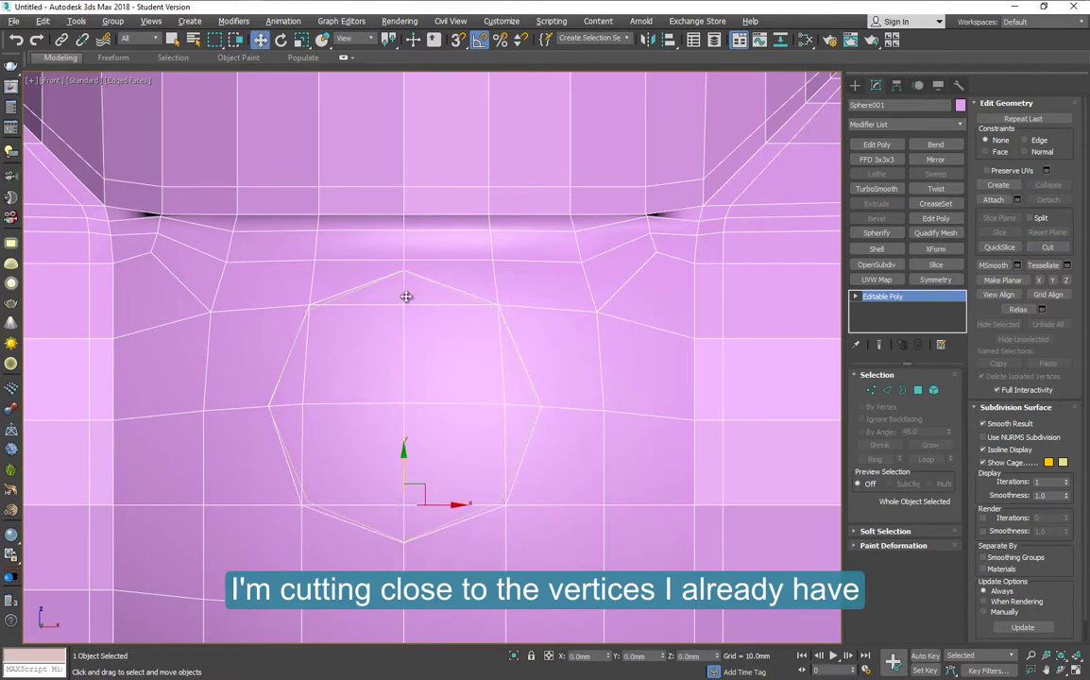
- Select the twelve polygons inside the cut octagon and delete them to open the drain hole
click(919, 391)
click(377, 354)
ctrl+click(295, 378)
ctrl+click(295, 429)
ctrl+click(348, 468)
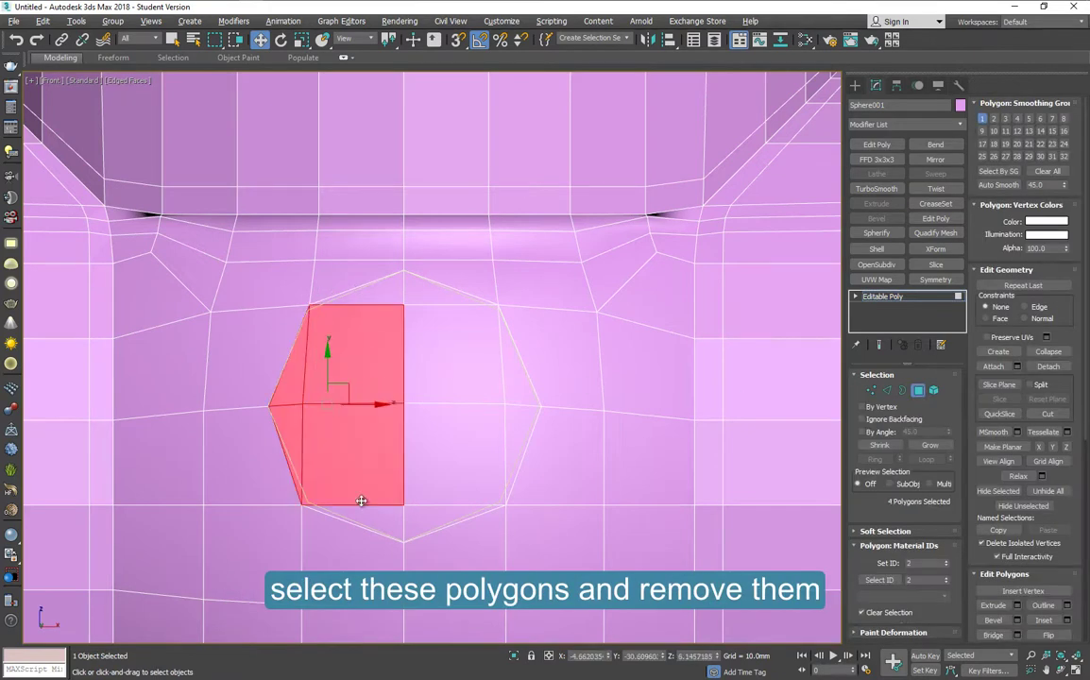
ctrl+click(376, 515)
ctrl+click(425, 517)
ctrl+click(465, 470)
ctrl+click(515, 433)
ctrl+click(514, 378)
ctrl+click(468, 373)
ctrl+click(442, 296)
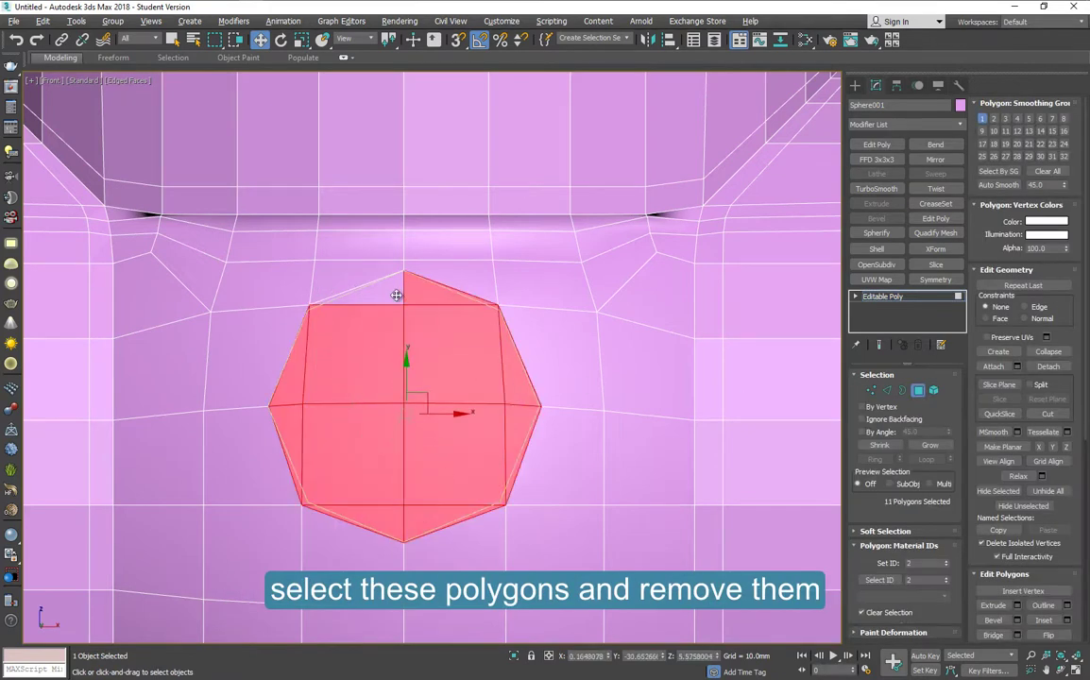
ctrl+click(397, 295)
key(Delete)
- Extrude the drain hole's border outward about 4 mm along Y and flatten the new border with Make Planar on the Y axis
key(1)
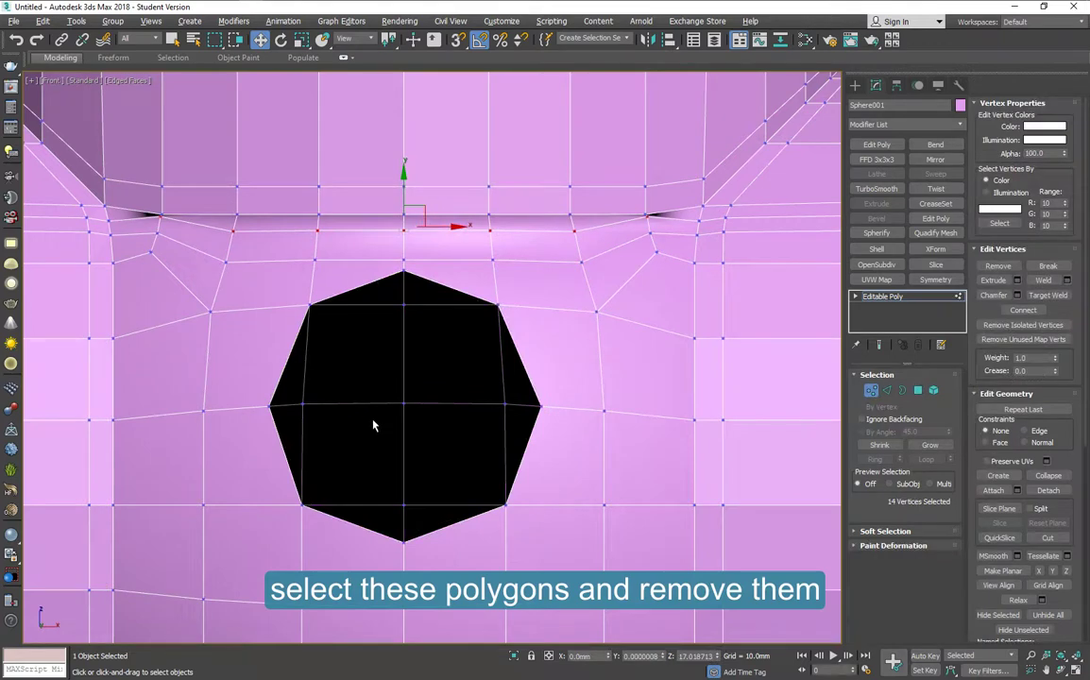
key(alt+w)
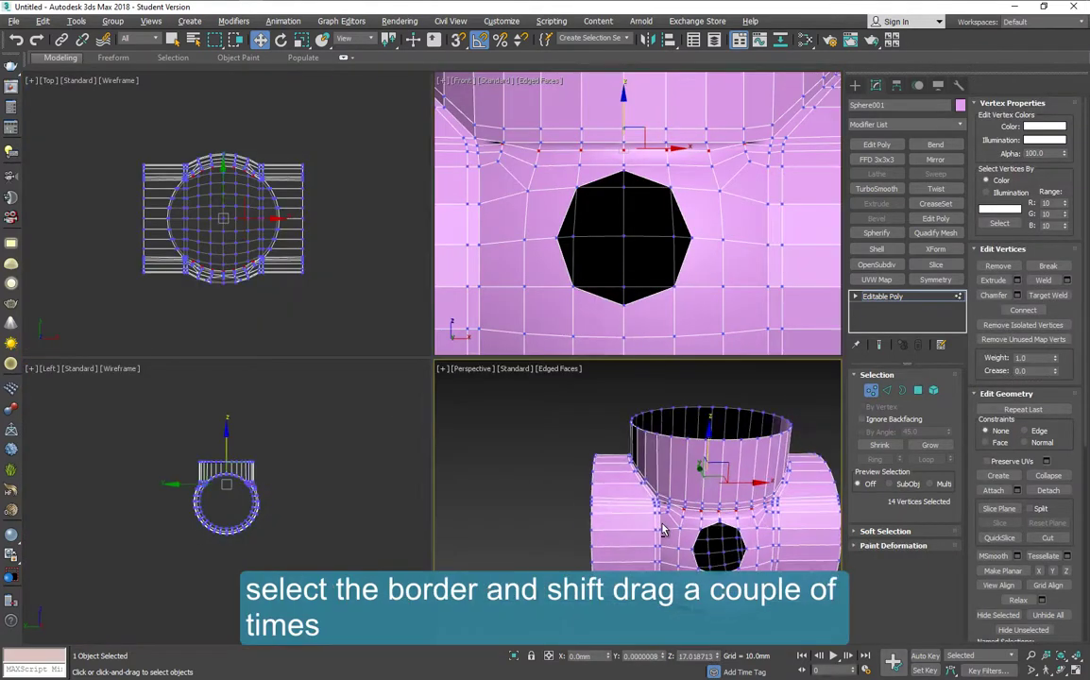
alt+middle_drag(663, 531, 667, 493)
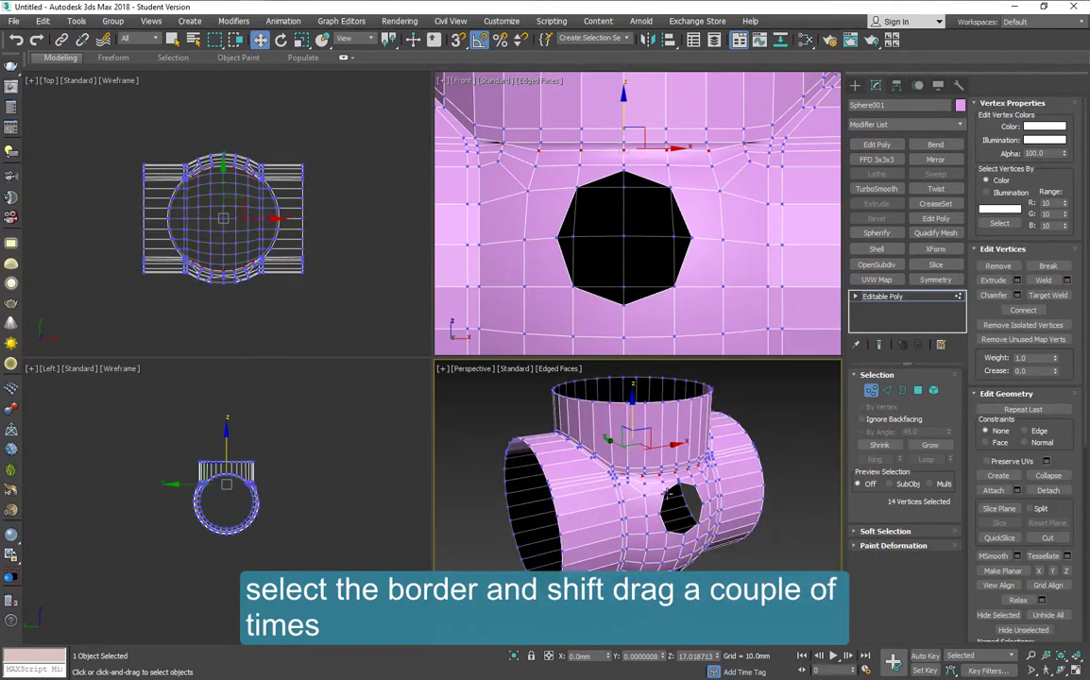
click(902, 391)
click(686, 529)
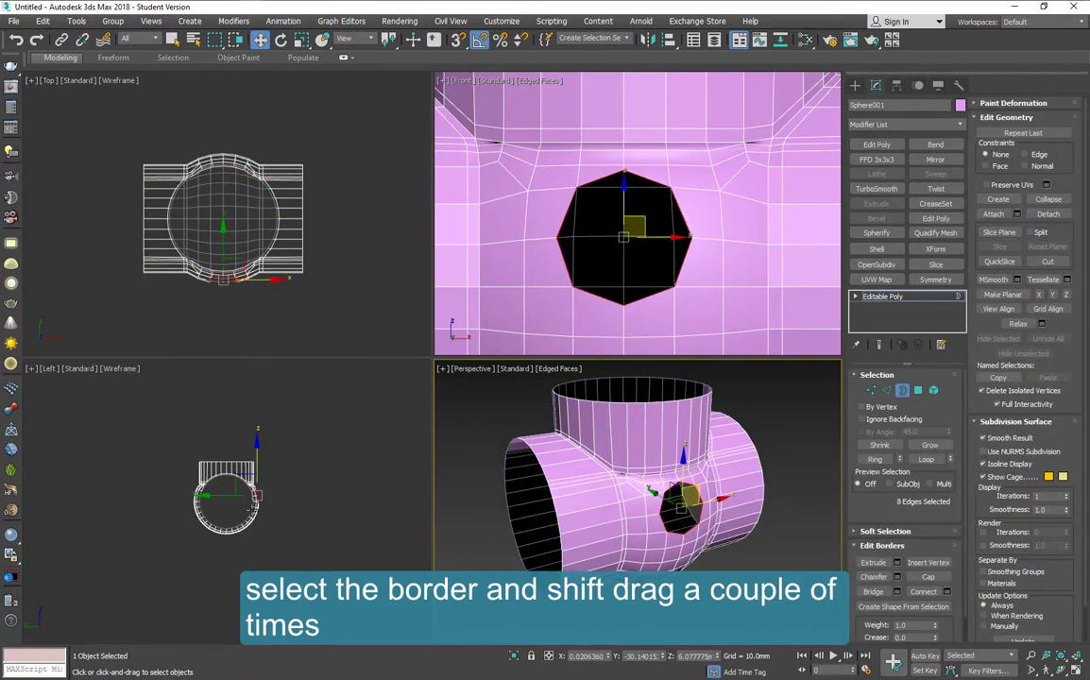
scroll(252, 508, up, 6)
right_click(273, 455)
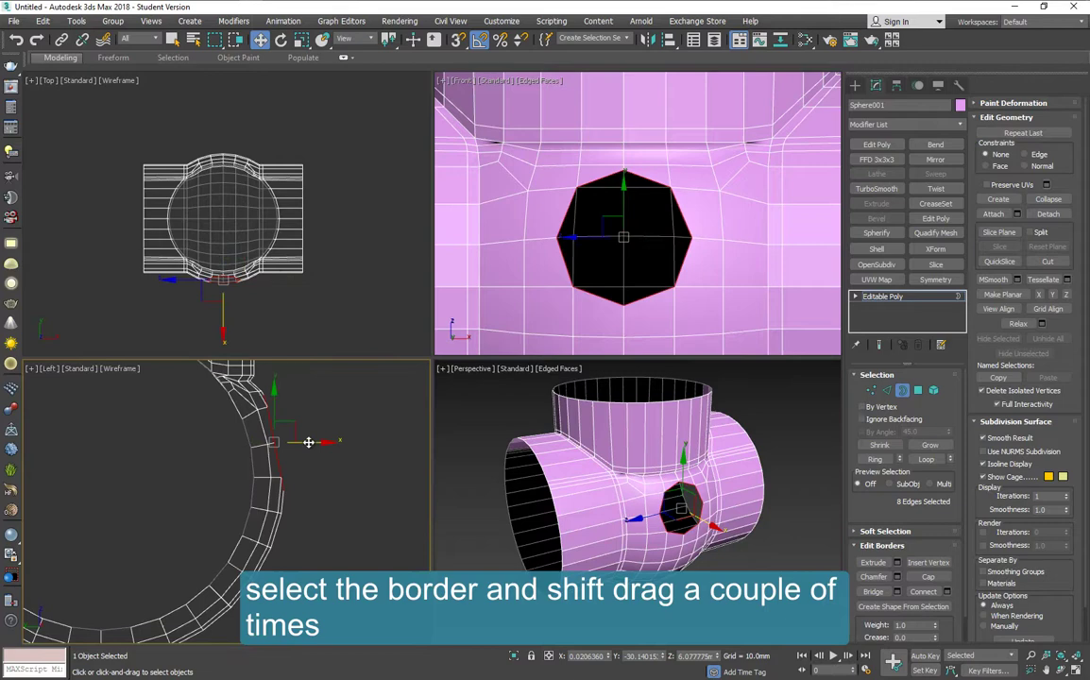
shift+drag(308, 442, 326, 441)
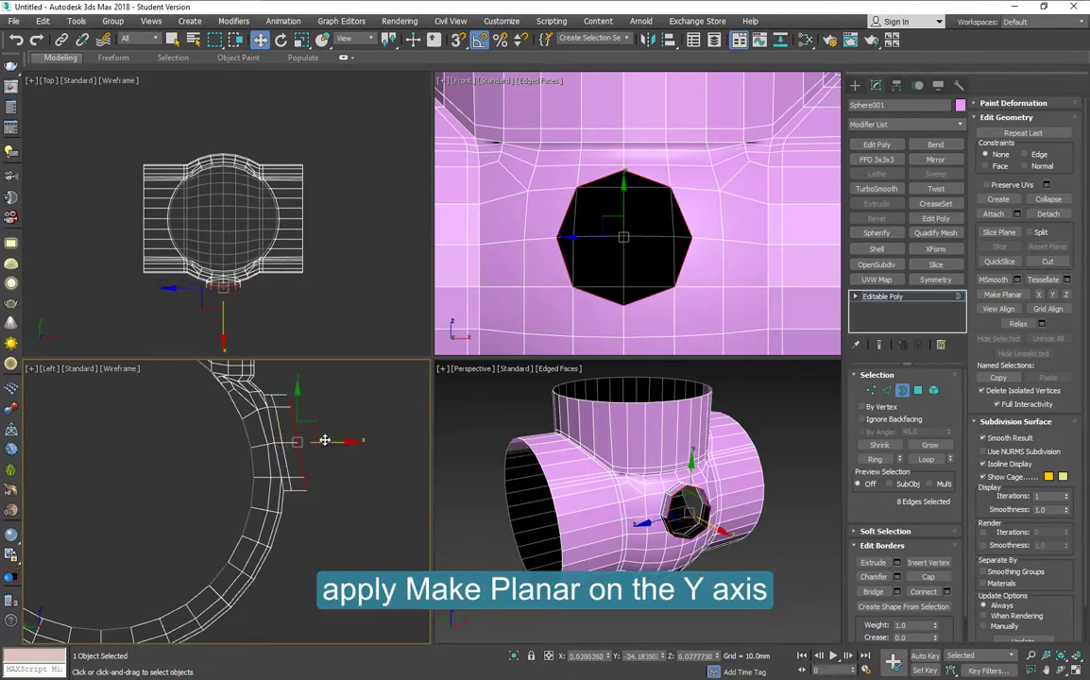
click(1053, 296)
drag(334, 441, 332, 442)
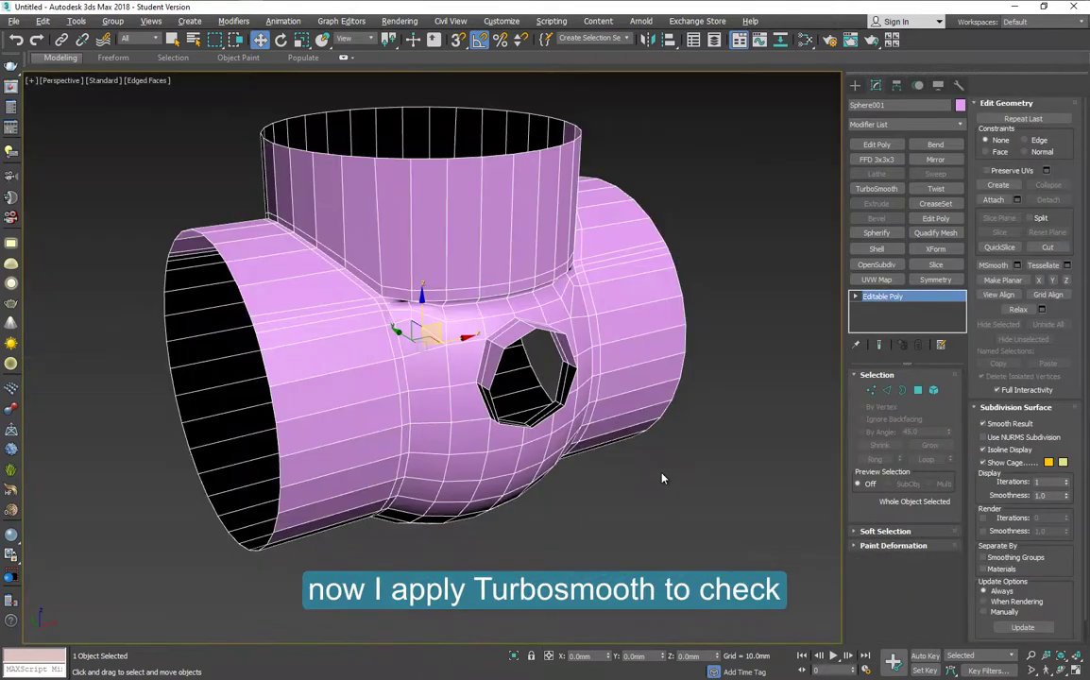
- Apply a TurboSmooth modifier with 1 iteration and inspect the drain outlet in shaded display without edges
click(655, 451)
click(634, 381)
click(792, 173)
key(F4)
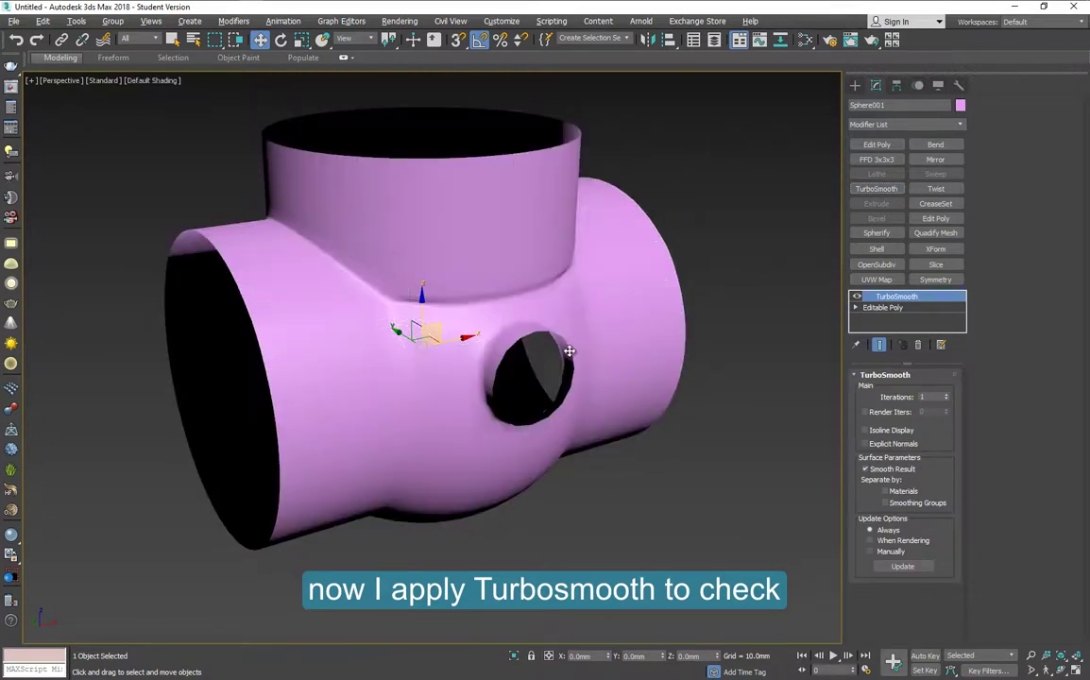
mouse_move(567, 355)
alt+middle_down()
mouse_move(586, 358)
mouse_move(542, 345)
mouse_move(495, 275)
mouse_move(589, 333)
mouse_move(582, 349)
alt+middle_up()
alt+middle_drag(662, 396, 623, 396)
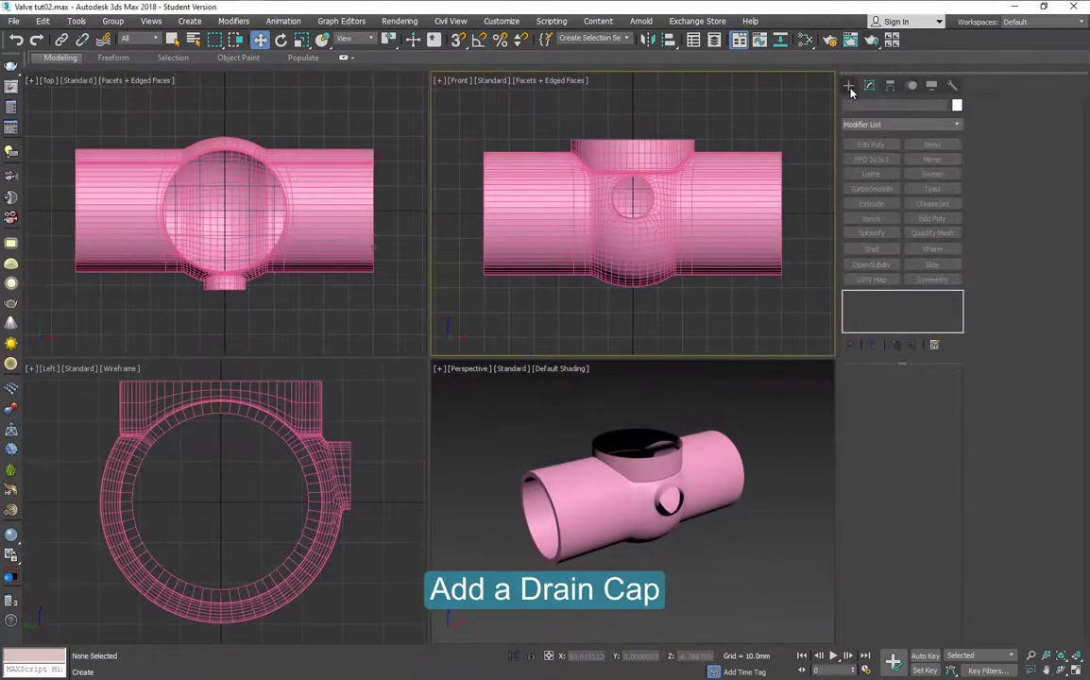
- Draw a 24-point star spline around the drain opening in the Front view, with radii of about 8.8 mm and 9.4 mm
click(850, 86)
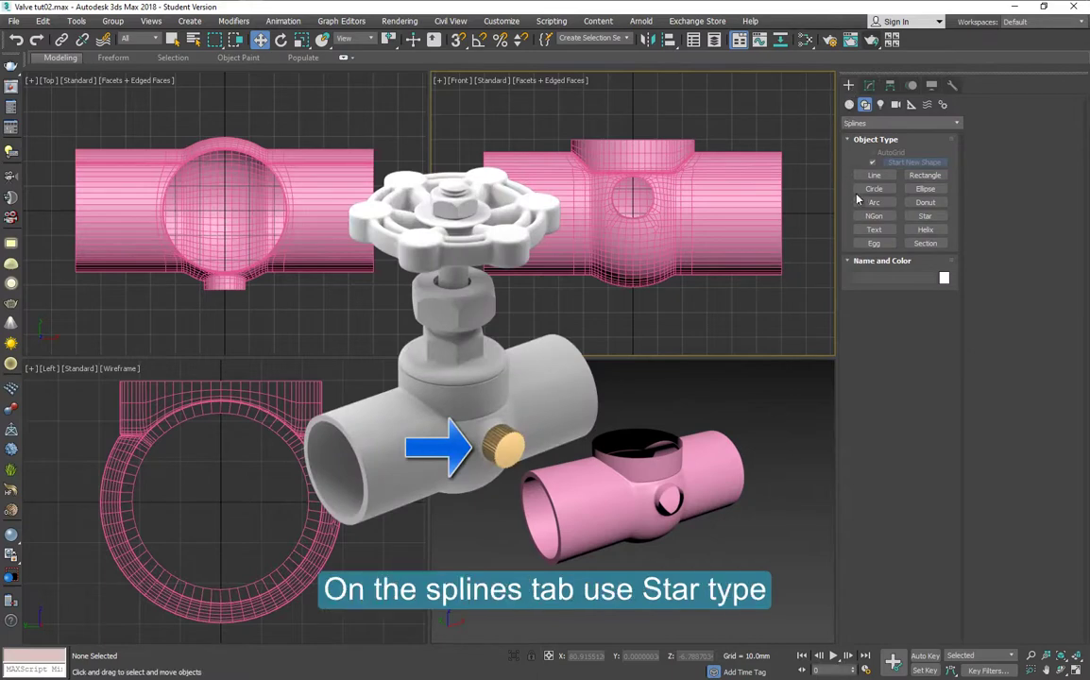
click(925, 216)
click(912, 313)
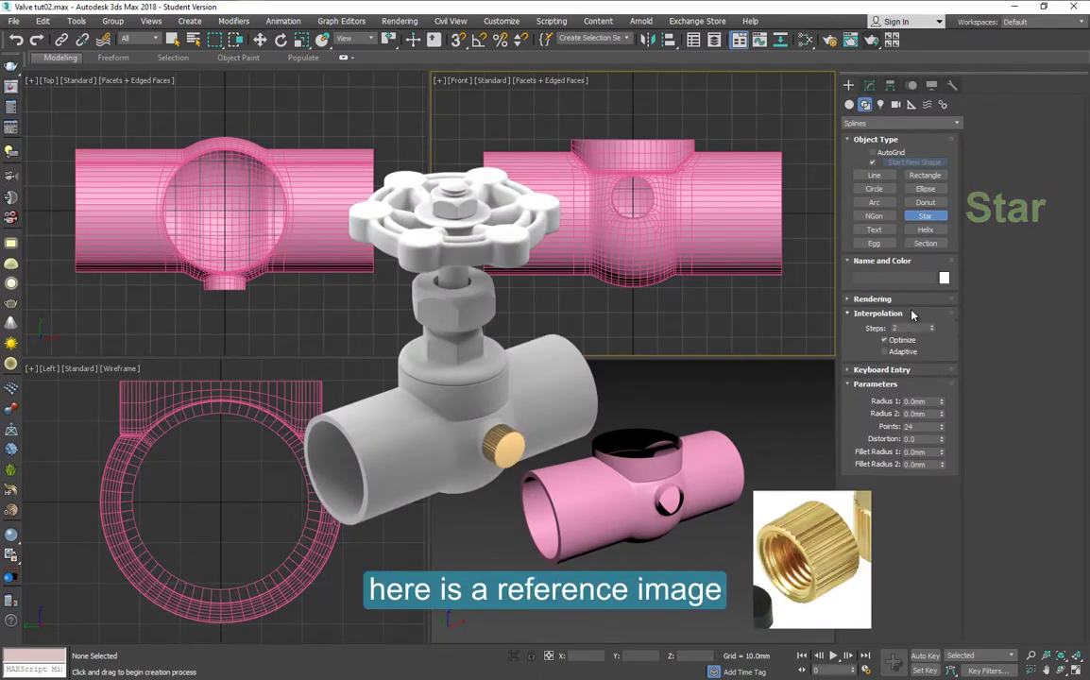
click(913, 314)
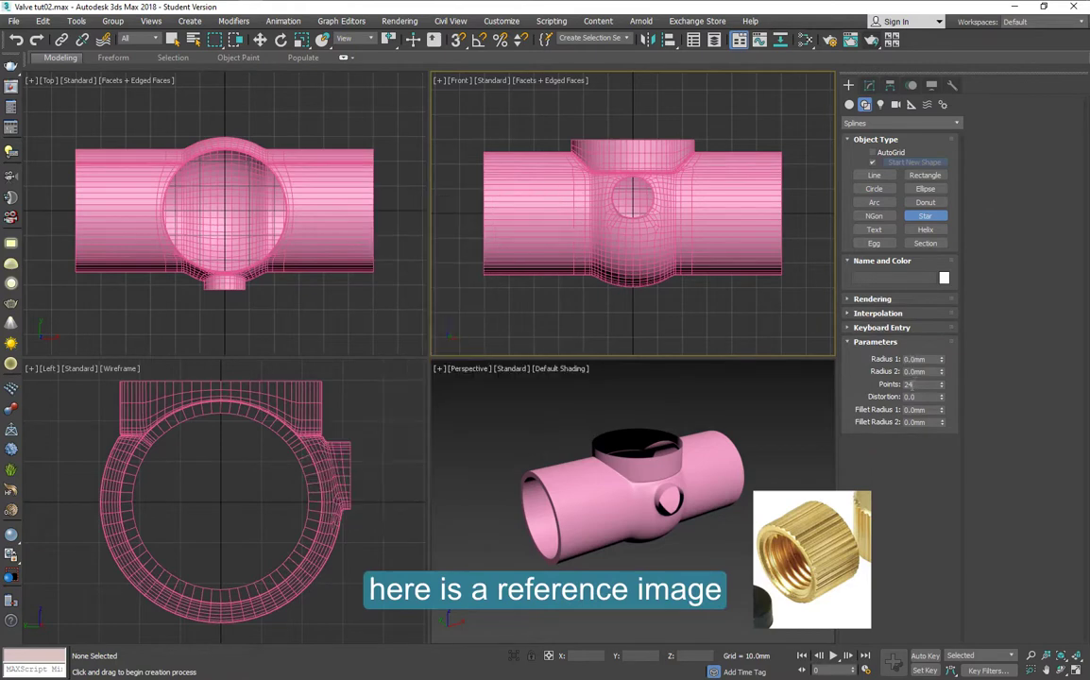
scroll(636, 199, up, 5)
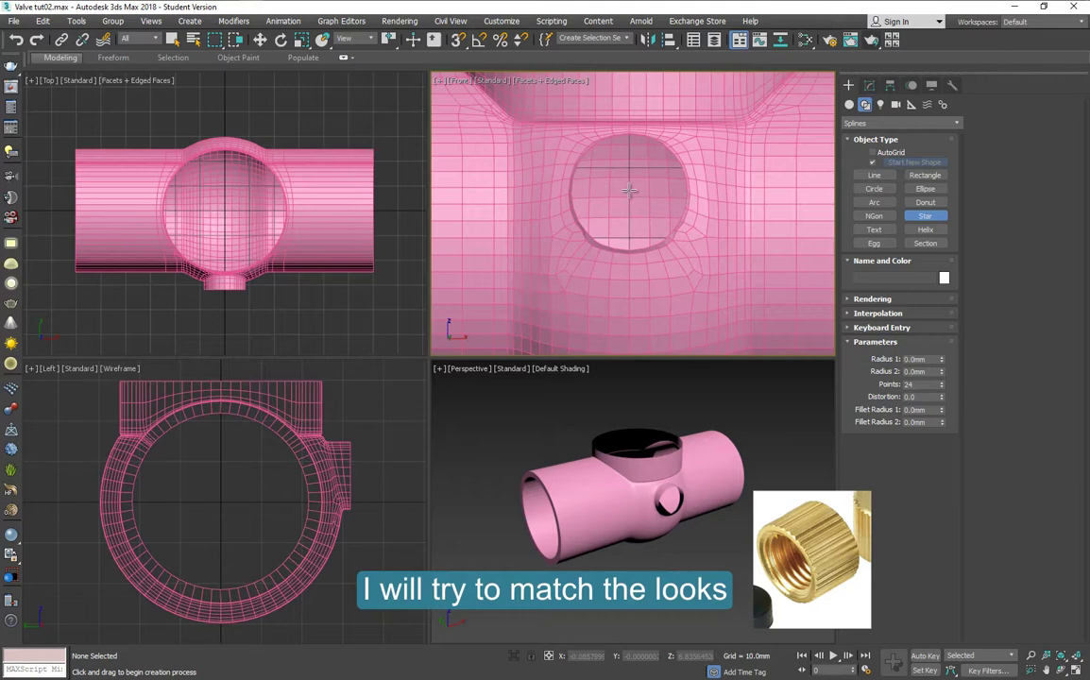
drag(628, 191, 685, 173)
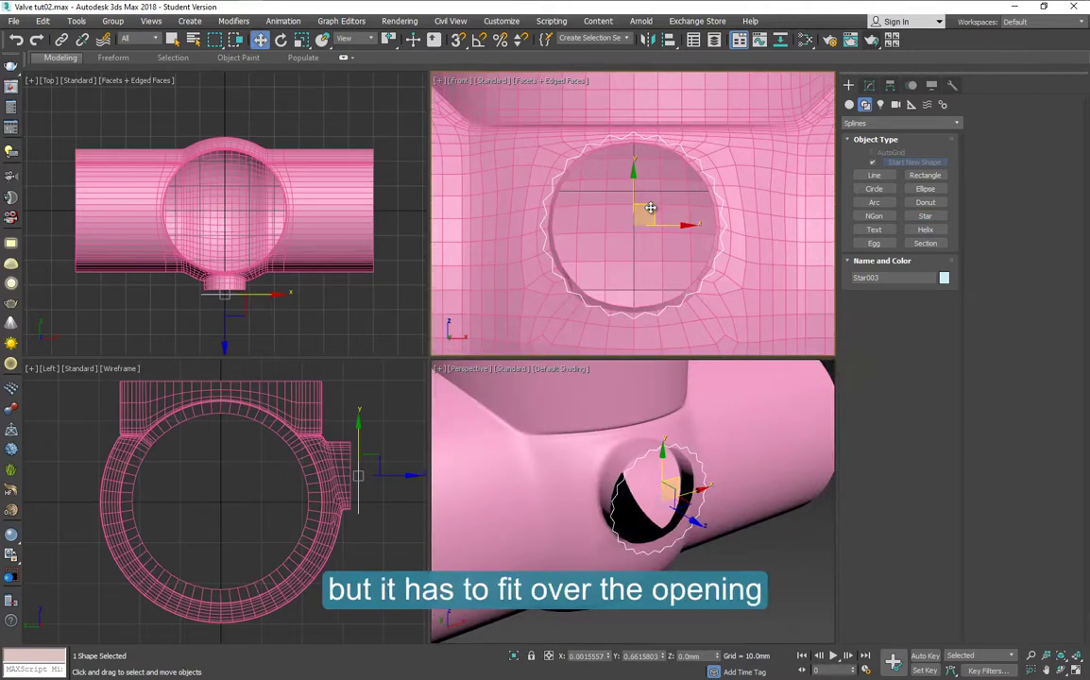
- Set the star to 40 points, interpolation steps 0, fillets 0.5 mm and 0.4 mm, and radii of about 7.8 mm and 9 mm
click(869, 85)
click(902, 489)
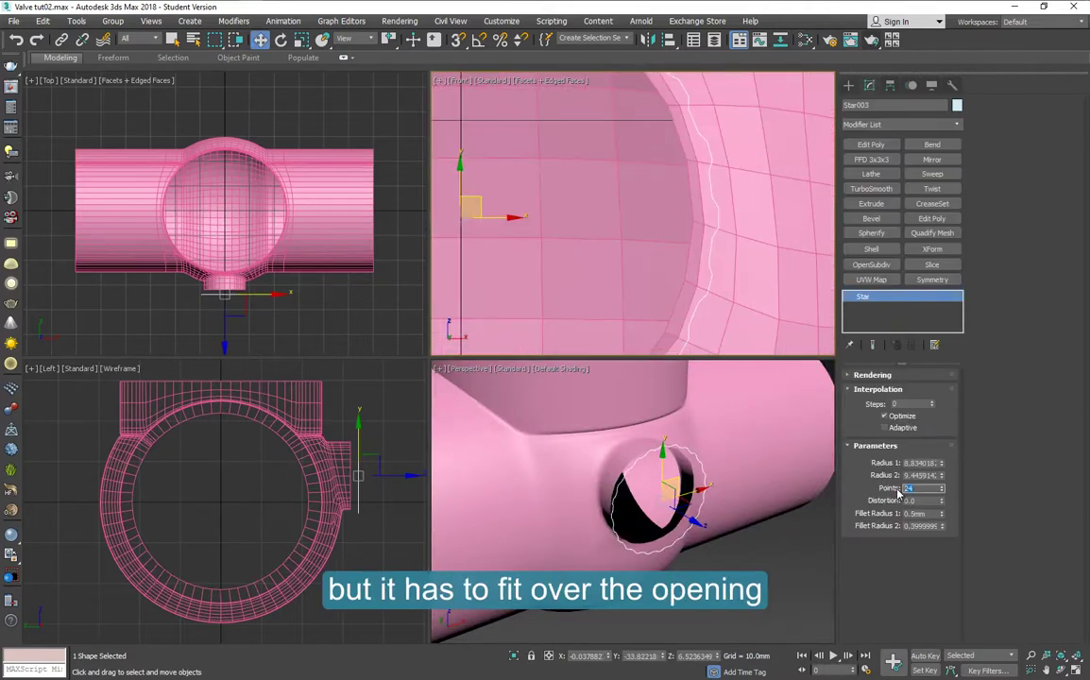
text(40)
key(Return)
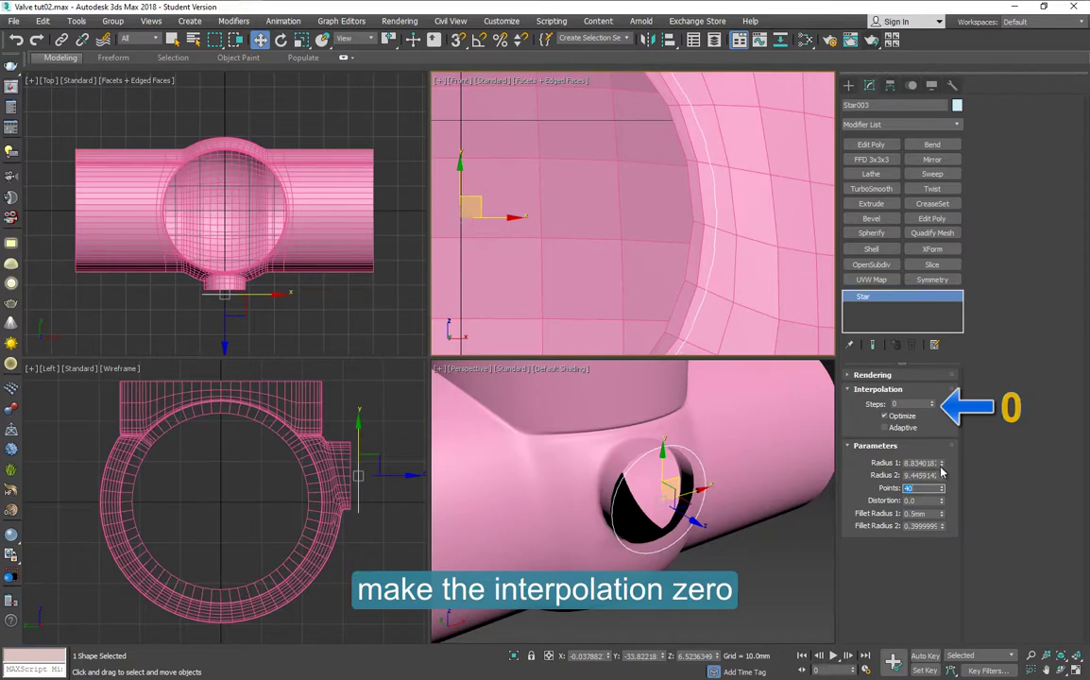
drag(940, 467, 942, 466)
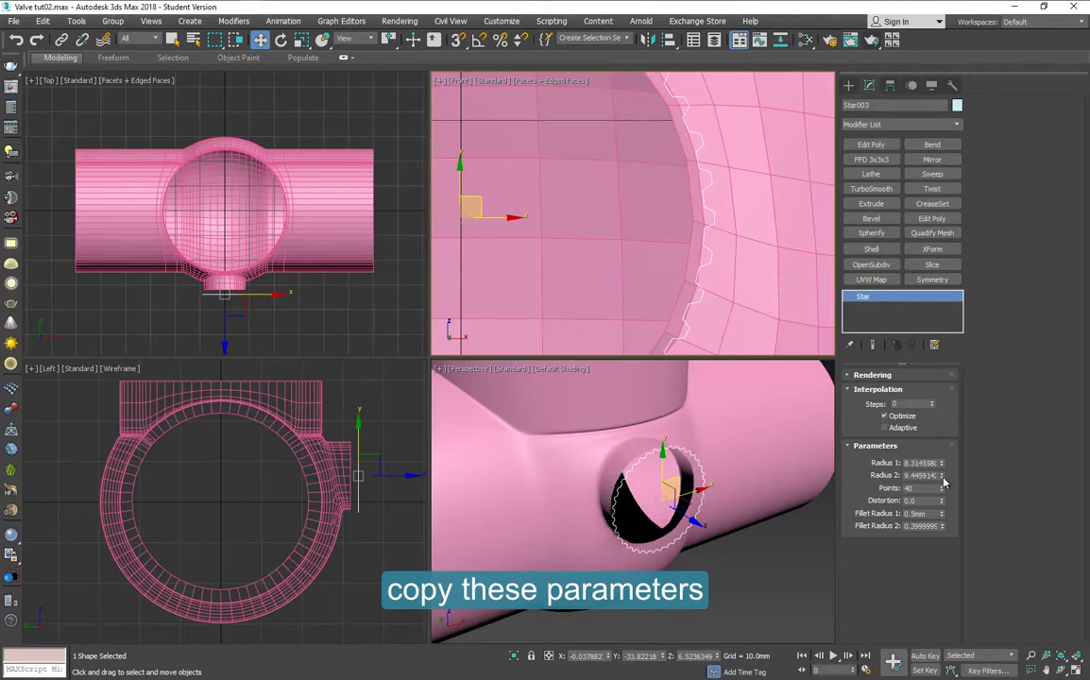
scroll(666, 266, down, 4)
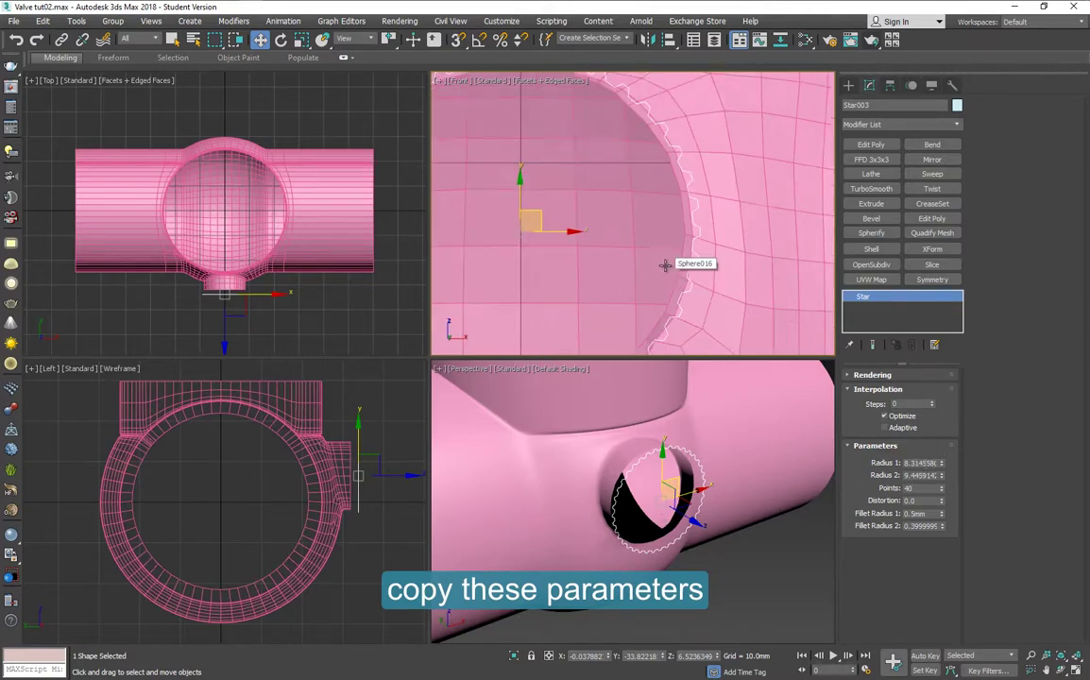
drag(942, 468, 943, 480)
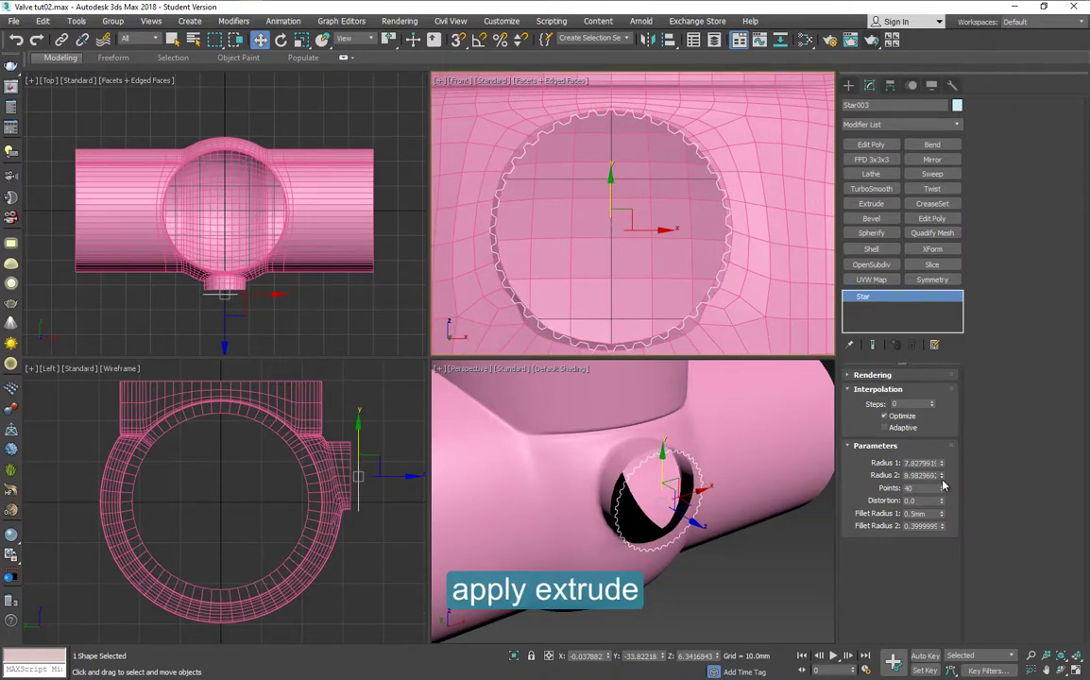
- Extrude the star outline 7 mm to form the solid knurled drain cap
click(871, 203)
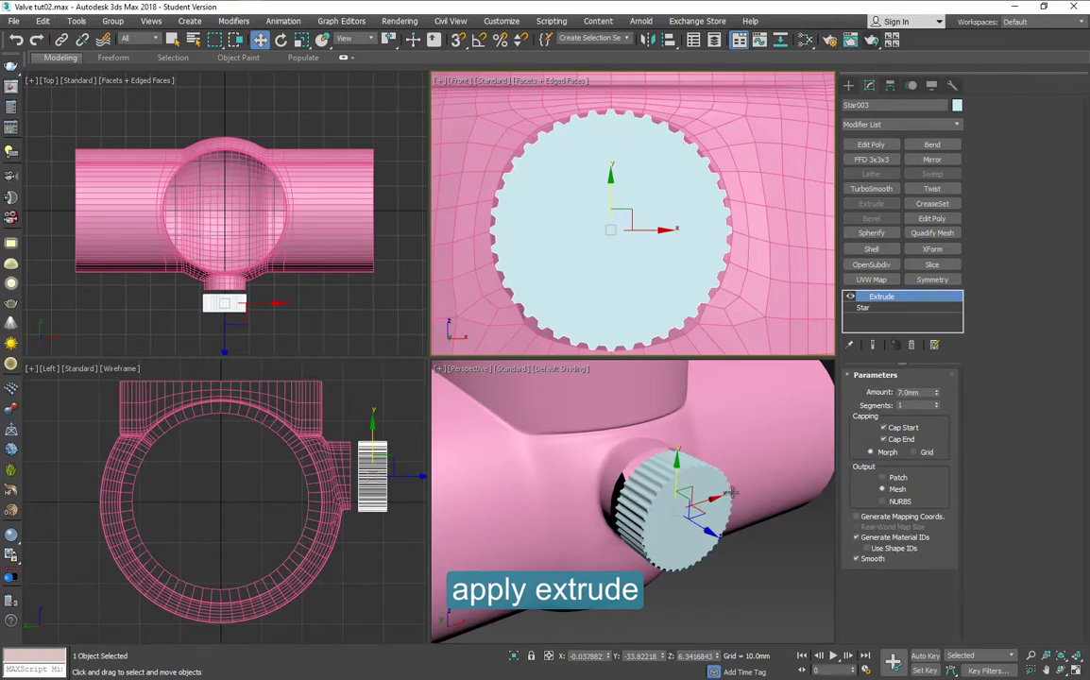
middle_drag(375, 480, 322, 480)
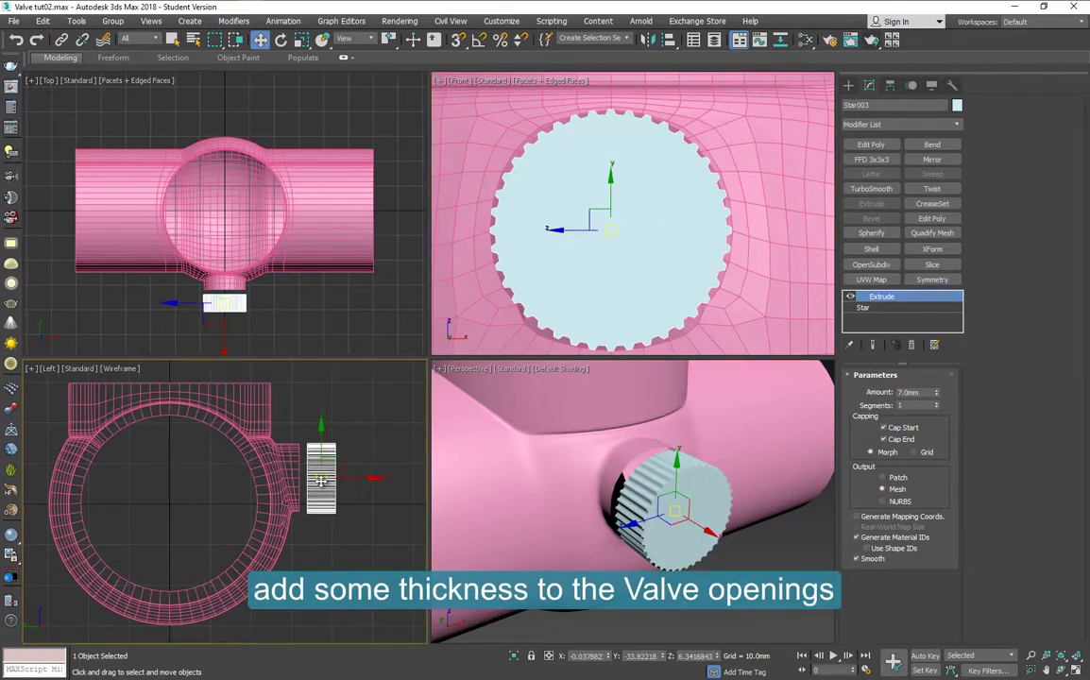
scroll(307, 472, up, 2)
click(291, 447)
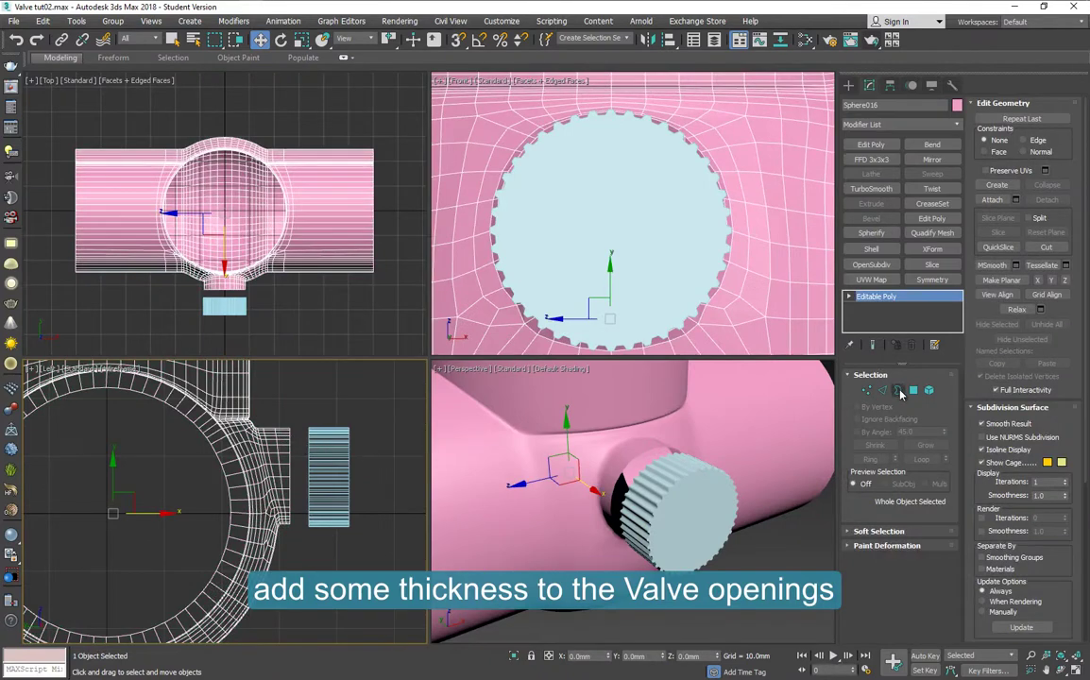
click(899, 390)
click(640, 458)
key(r)
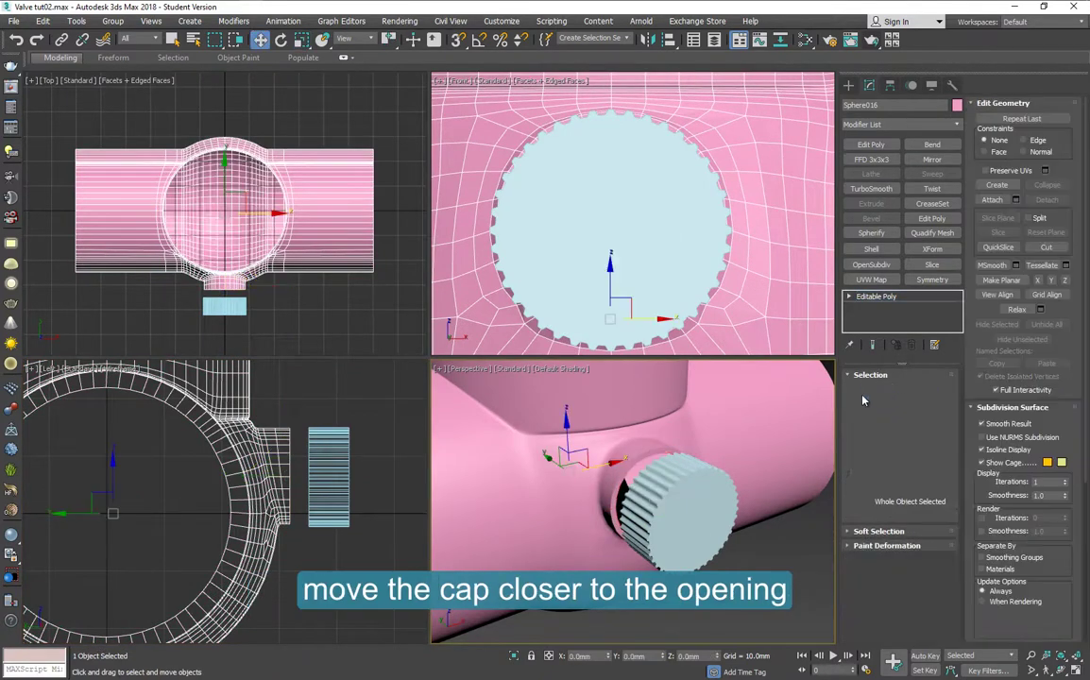
alt+middle_drag(611, 495, 649, 509)
scroll(708, 491, up, 4)
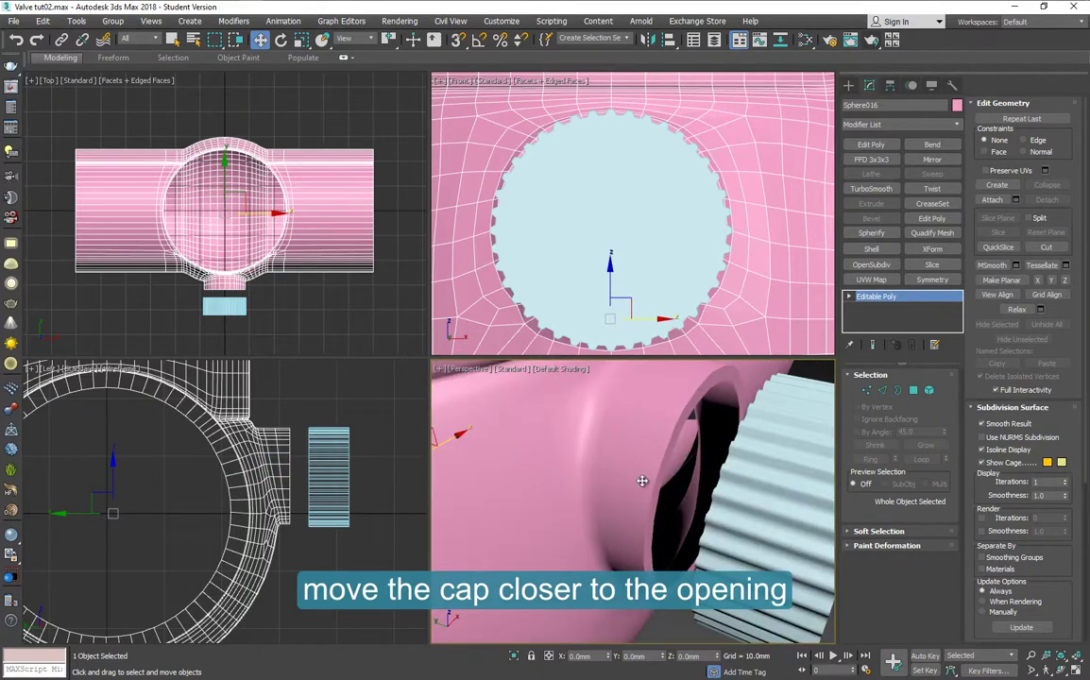
scroll(642, 481, down, 5)
alt+middle_drag(642, 480, 626, 466)
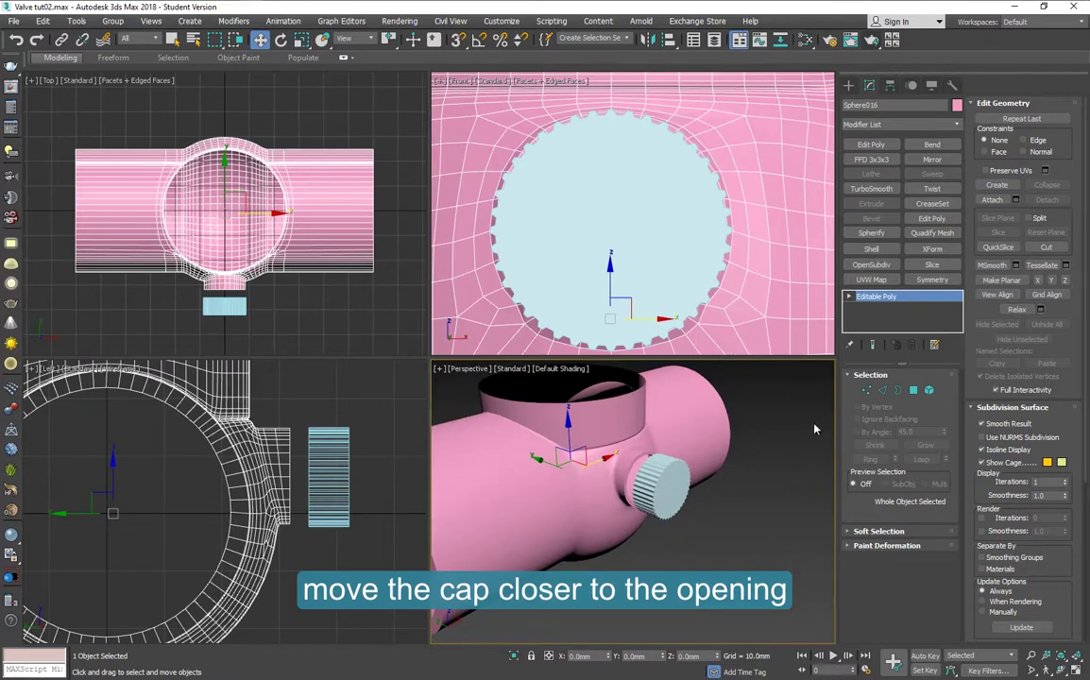
- Select the knurled cap and move it in the Left view up against the end of the drain outlet
click(709, 369)
click(657, 481)
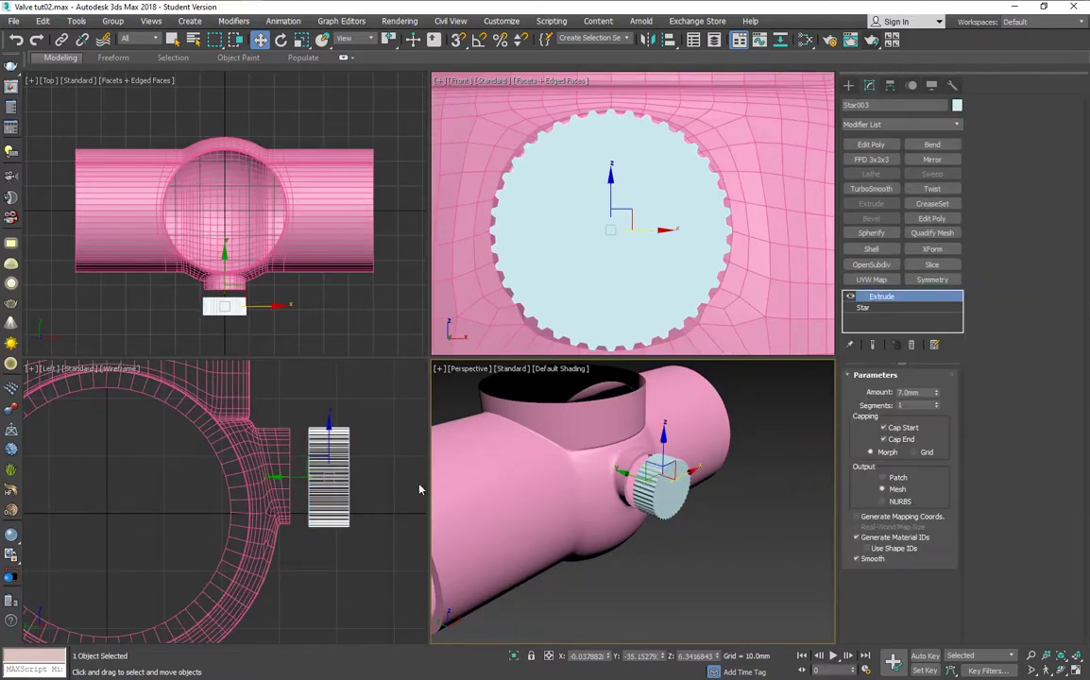
drag(363, 478, 312, 442)
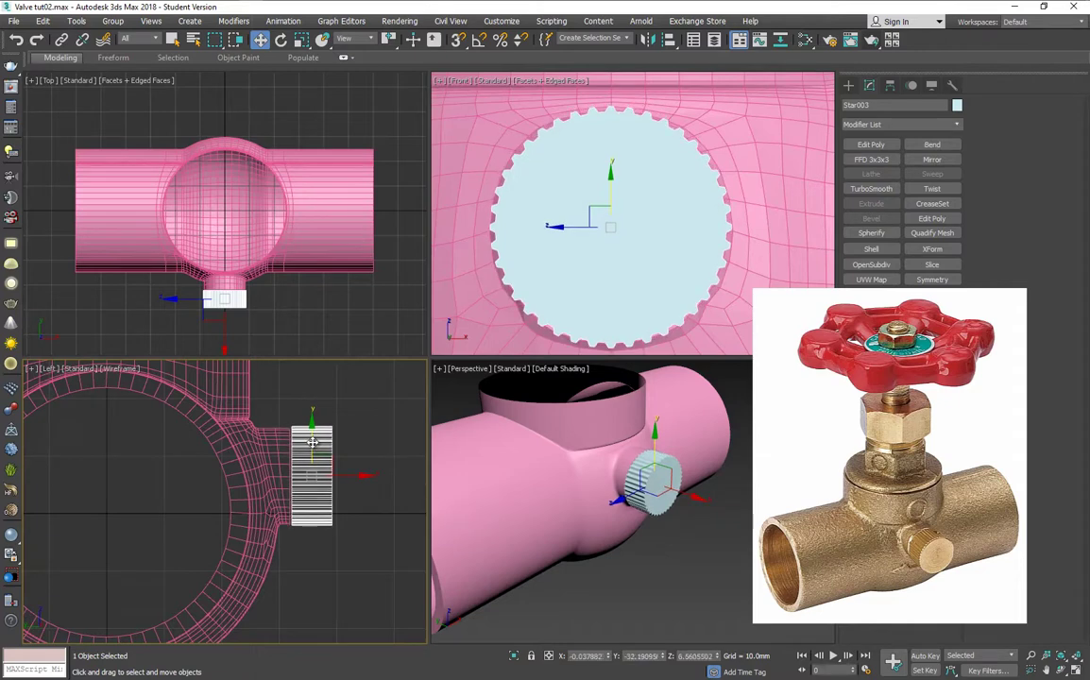
- Select the border of the valve body's upper opening and extend it inward by scaling to about 89% to form a thick rim
scroll(513, 461, down, 3)
click(711, 447)
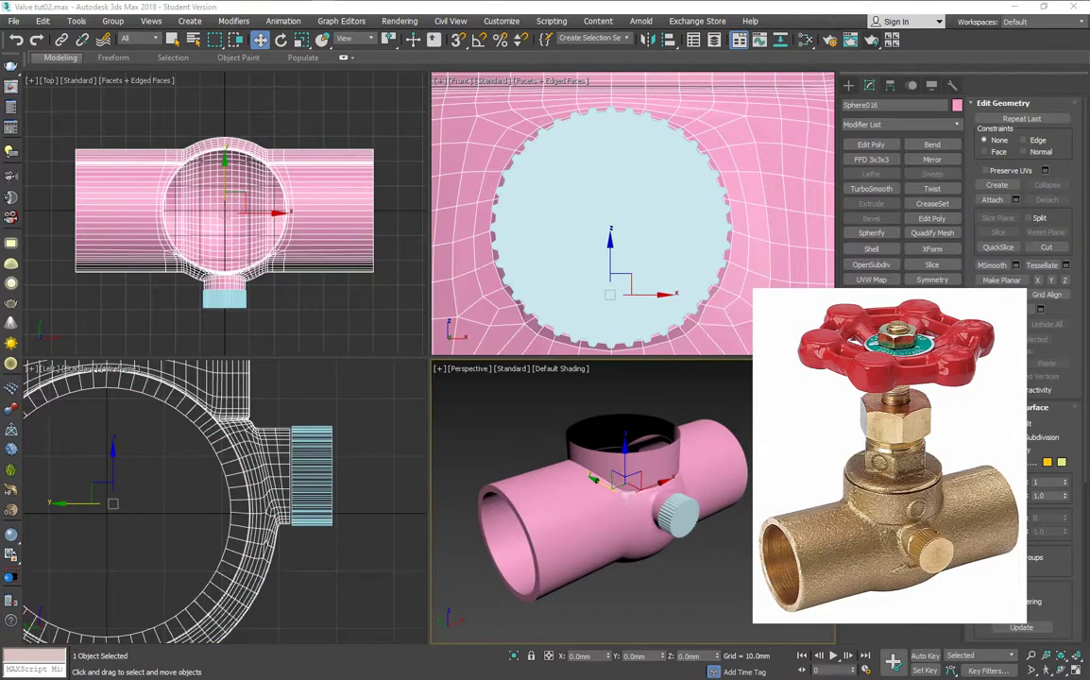
key(3)
click(665, 446)
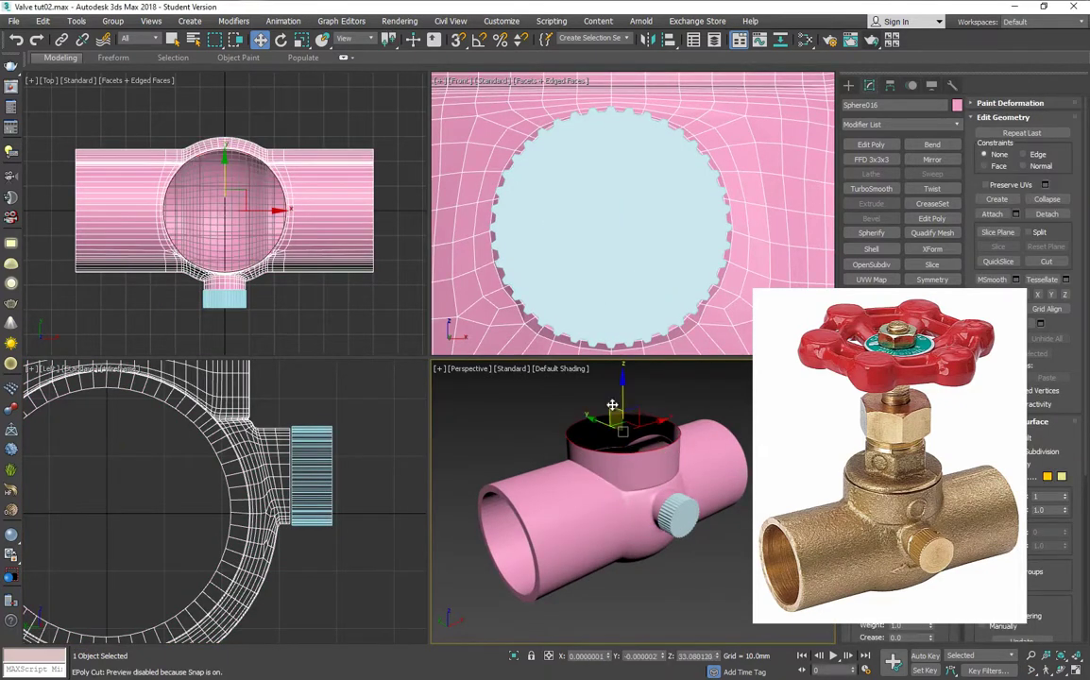
key(alt+w)
scroll(541, 324, up, 5)
key(r)
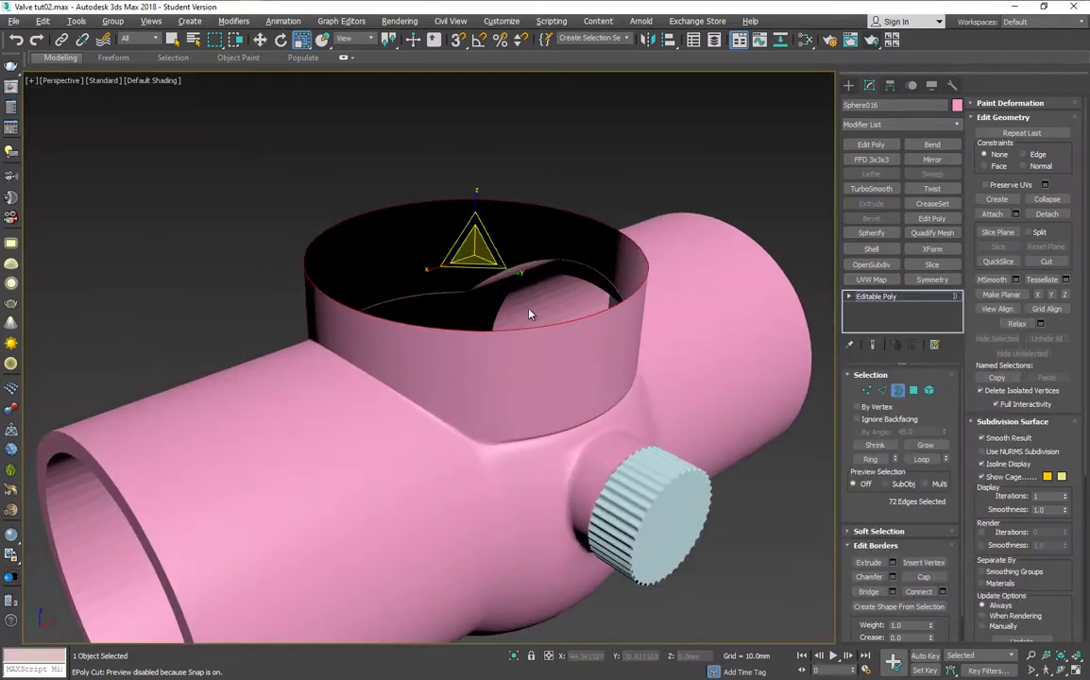
shift+drag(472, 248, 472, 253)
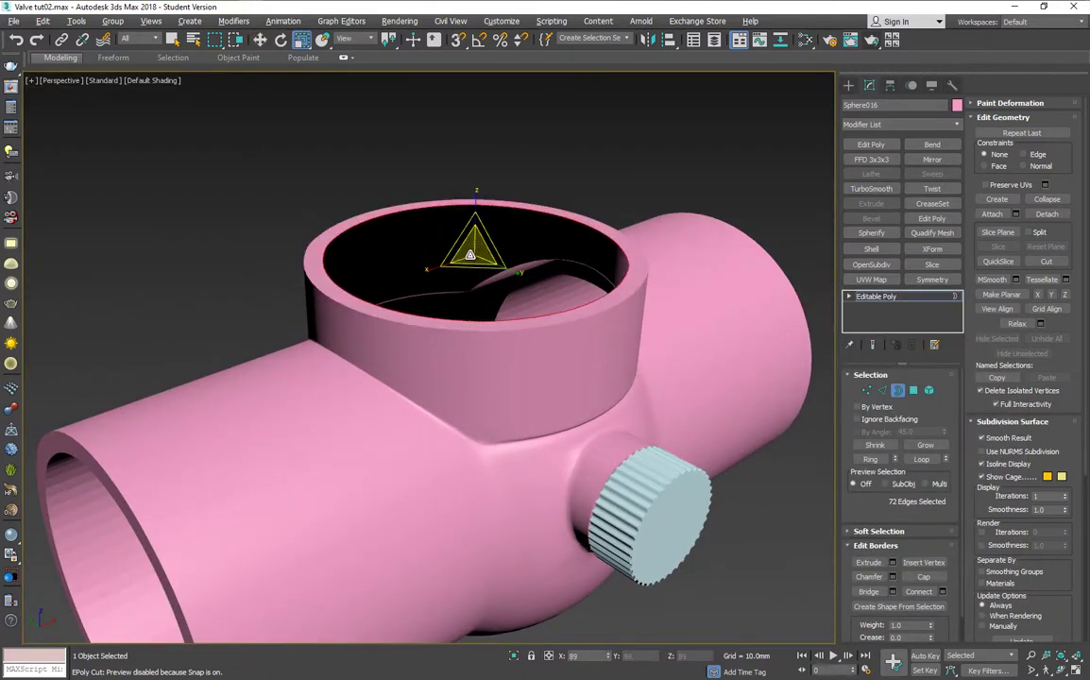
click(898, 392)
click(802, 265)
scroll(682, 308, down, 3)
middle_drag(676, 315, 596, 293)
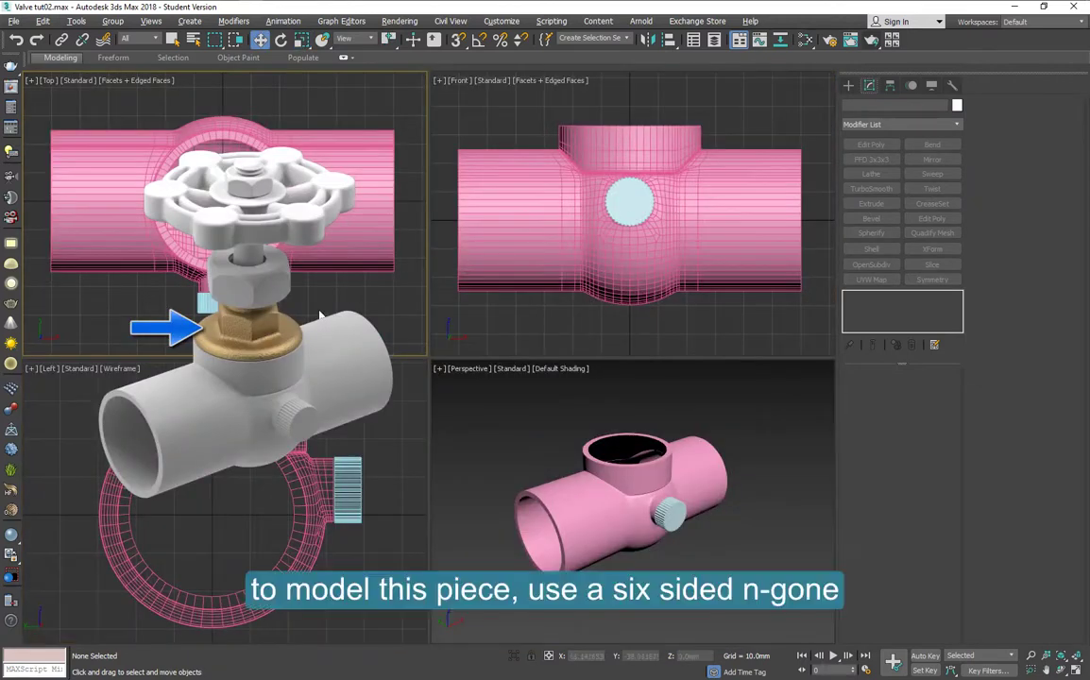
- Draw a six-sided NGon beside the valve body in the Top view and set its radius to 15 mm
scroll(384, 312, down, 2)
scroll(383, 315, down, 2)
middle_drag(383, 314, 286, 302)
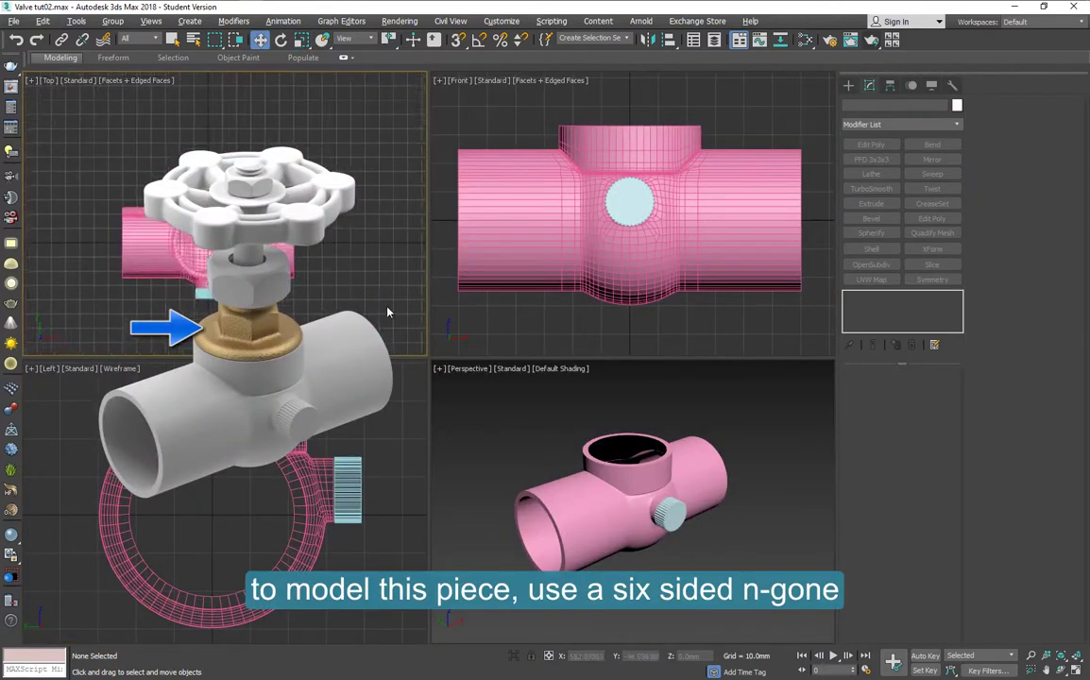
click(848, 86)
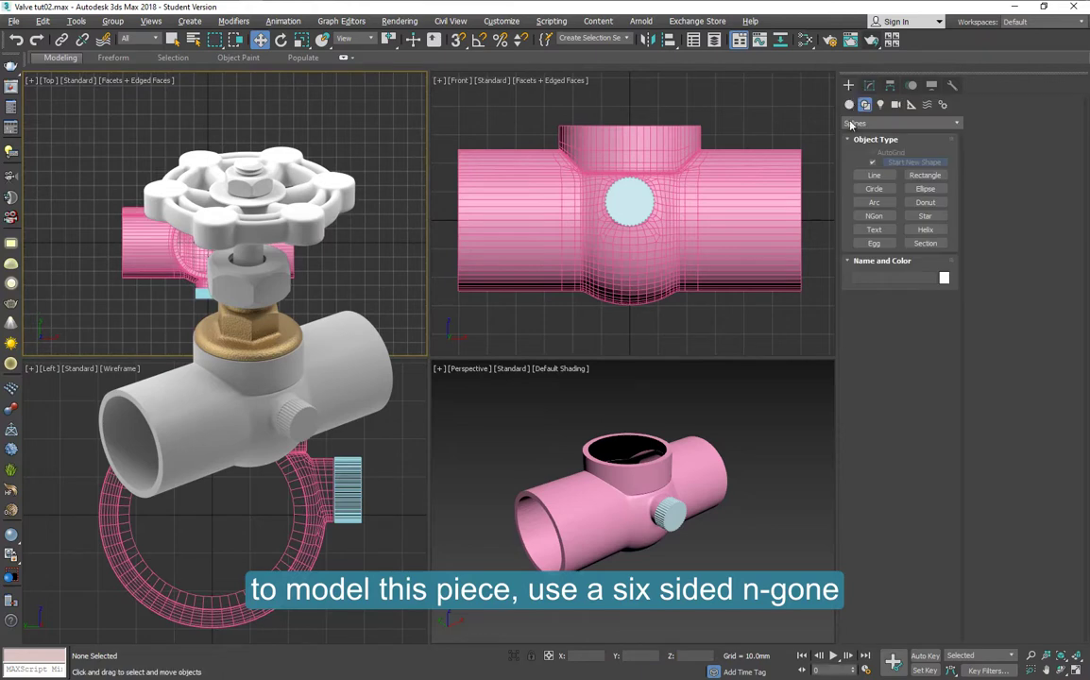
click(874, 216)
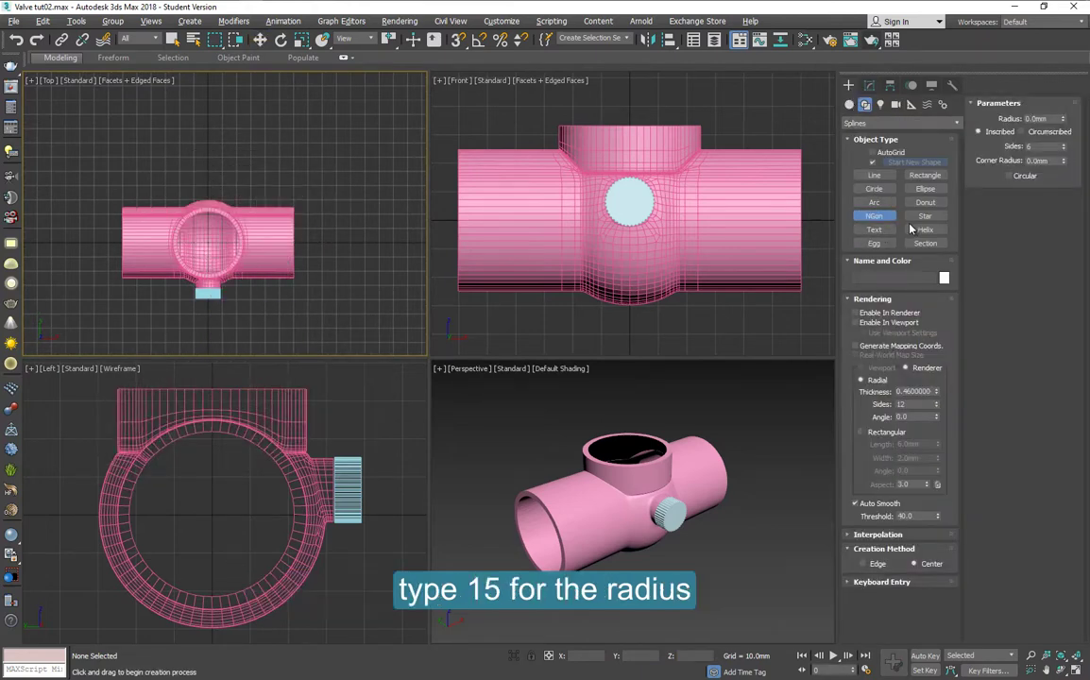
drag(345, 243, 374, 248)
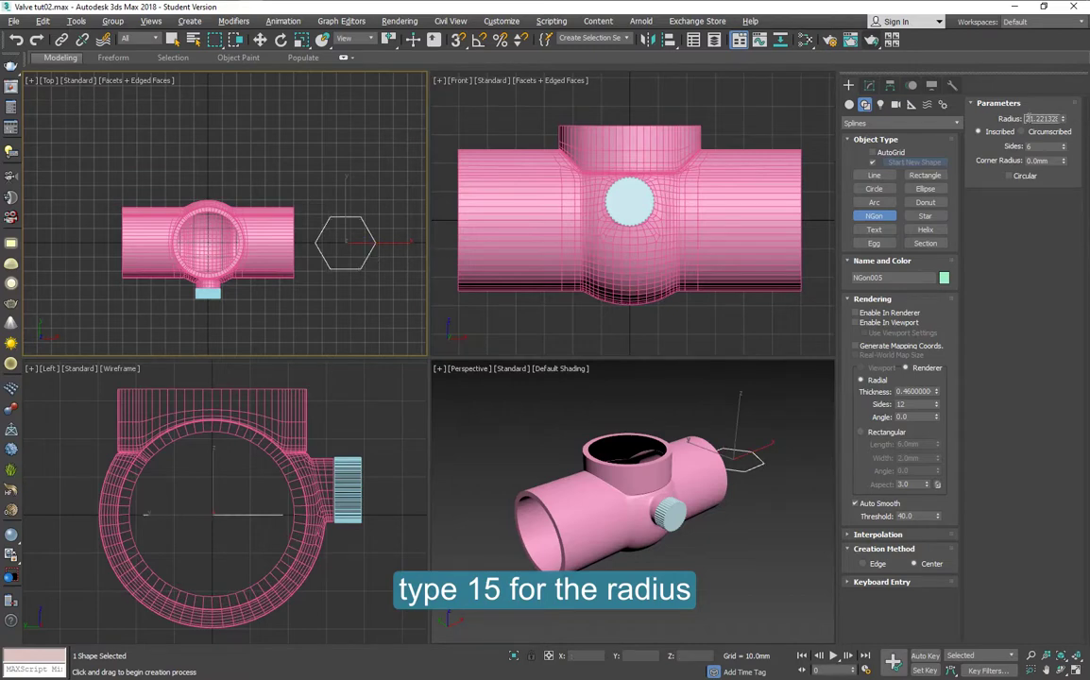
text(215)
key(Return)
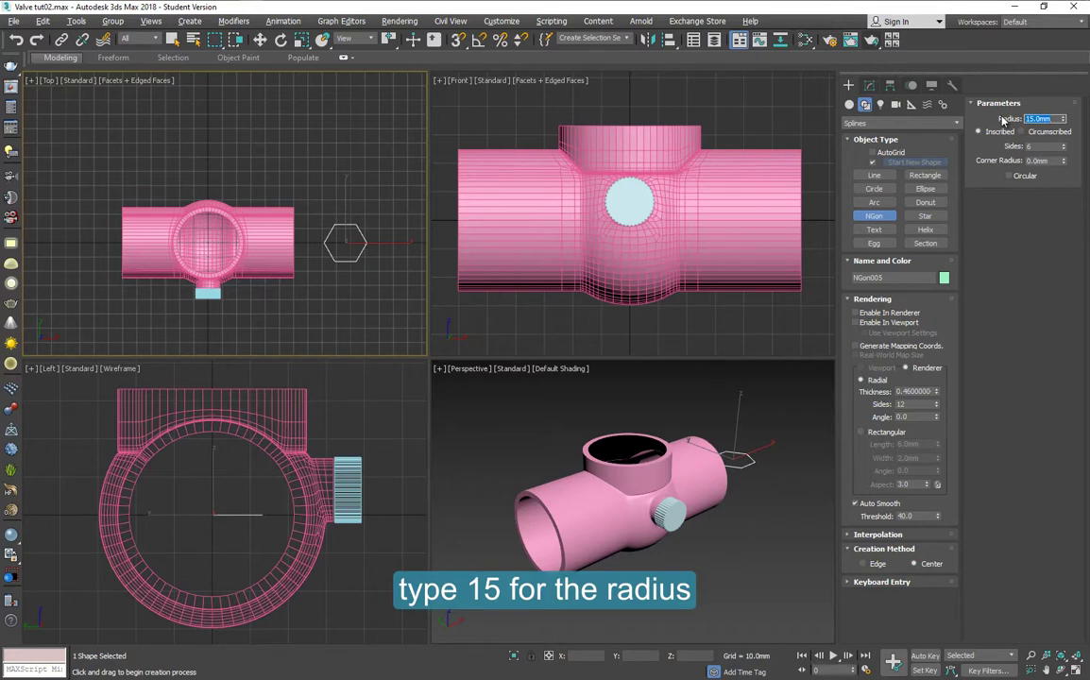
double_click(1029, 148)
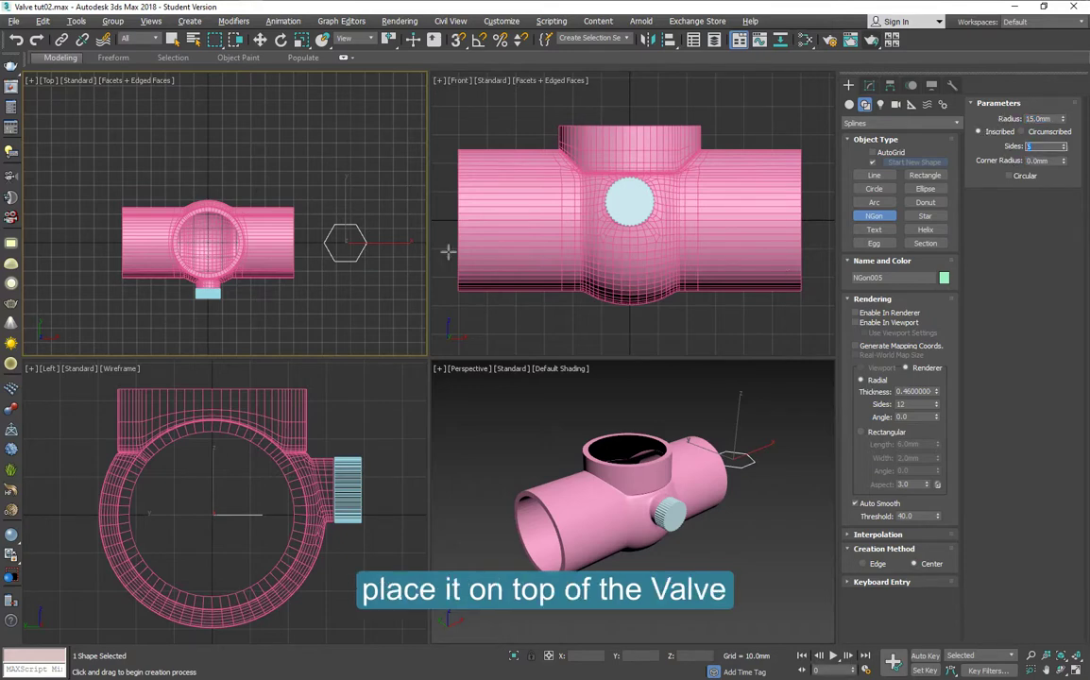
- Centre the hexagon on the valve at X 0 and Y 0, raised above the upper opening to about Z 44 mm
key(w)
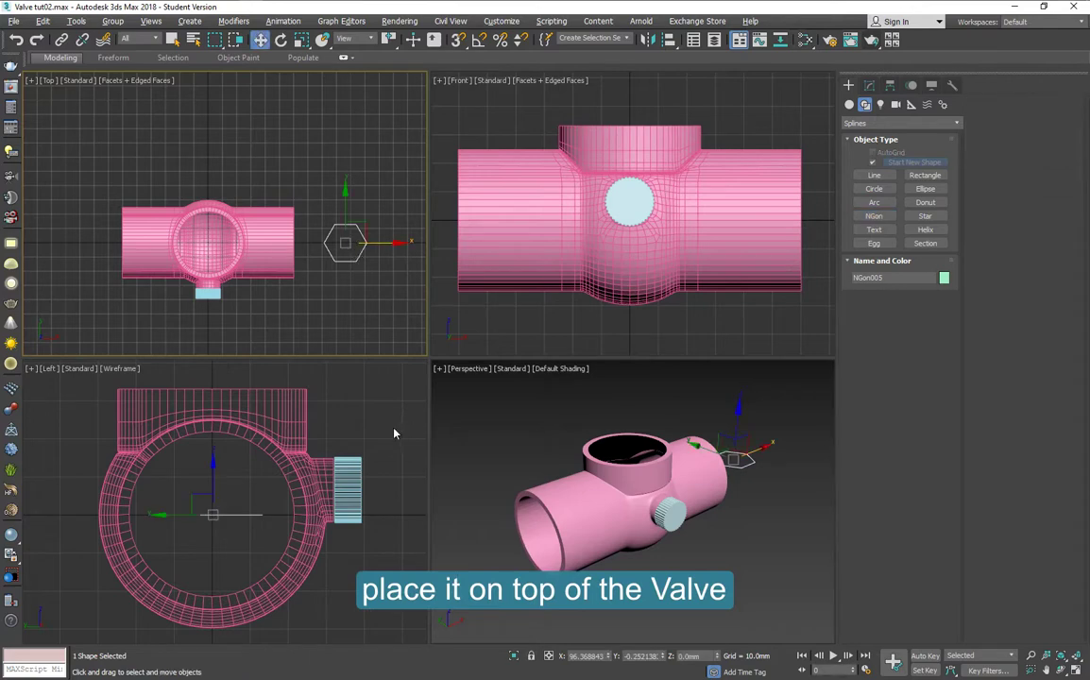
right_click(236, 475)
drag(214, 477, 216, 339)
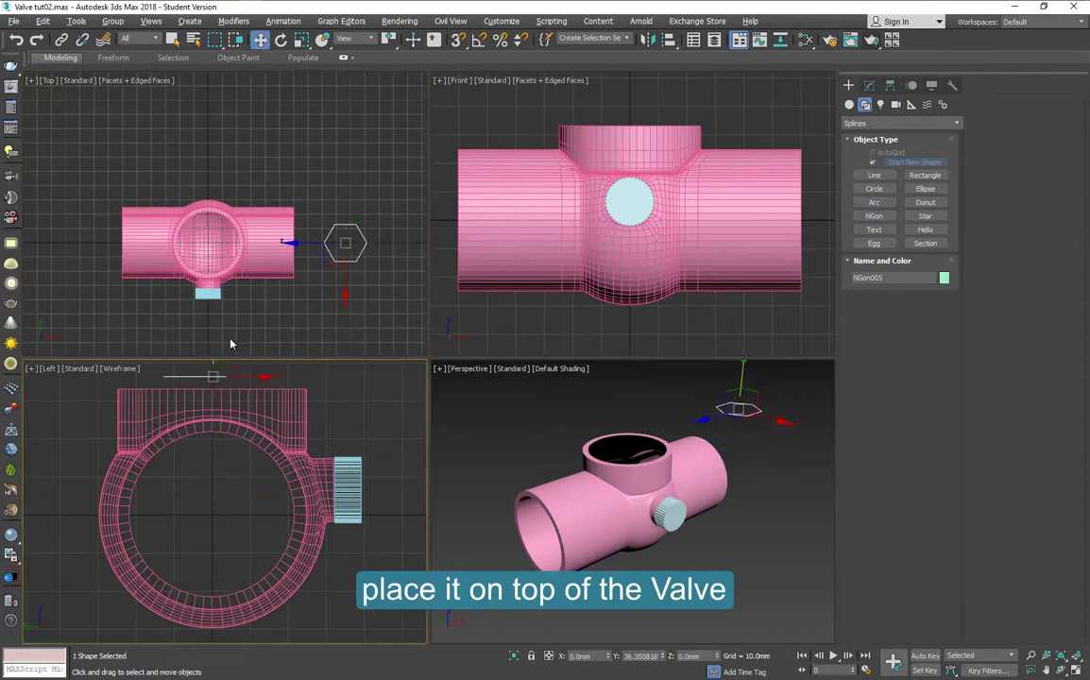
right_click(609, 659)
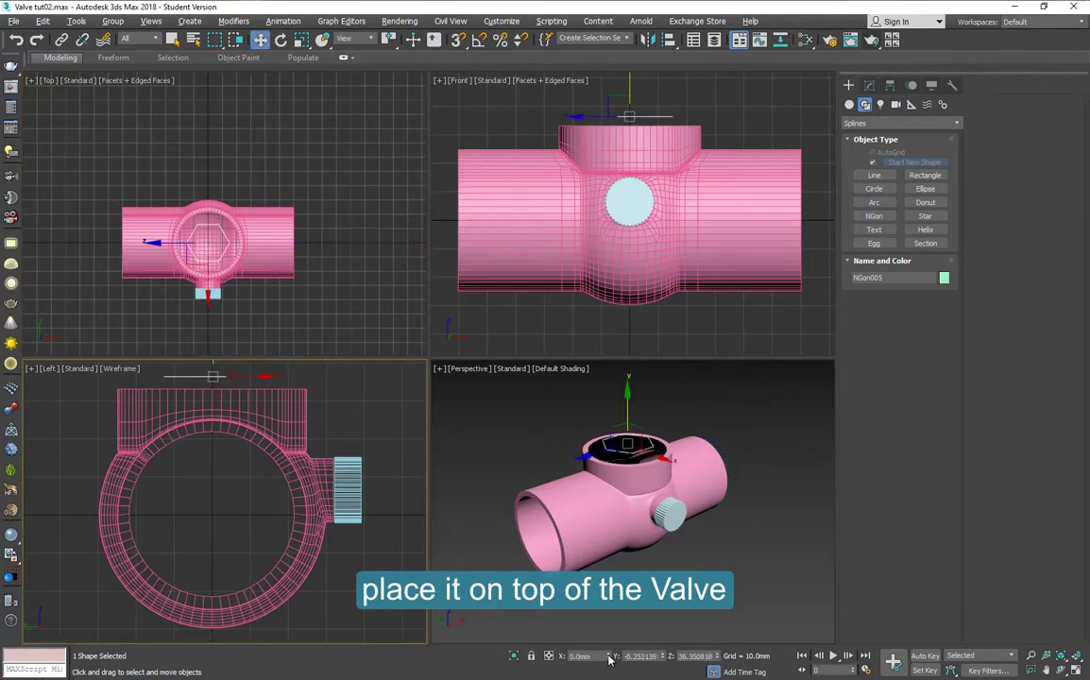
right_click(664, 657)
scroll(621, 405, up, 5)
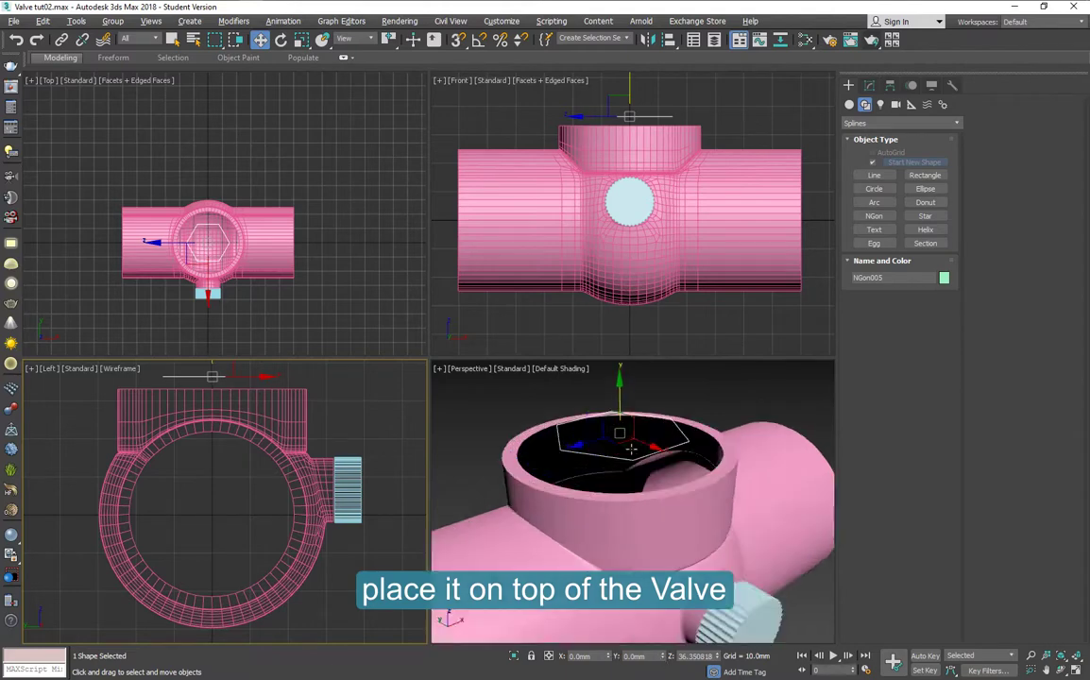
middle_drag(639, 117, 655, 214)
scroll(649, 202, up, 3)
drag(650, 190, 645, 159)
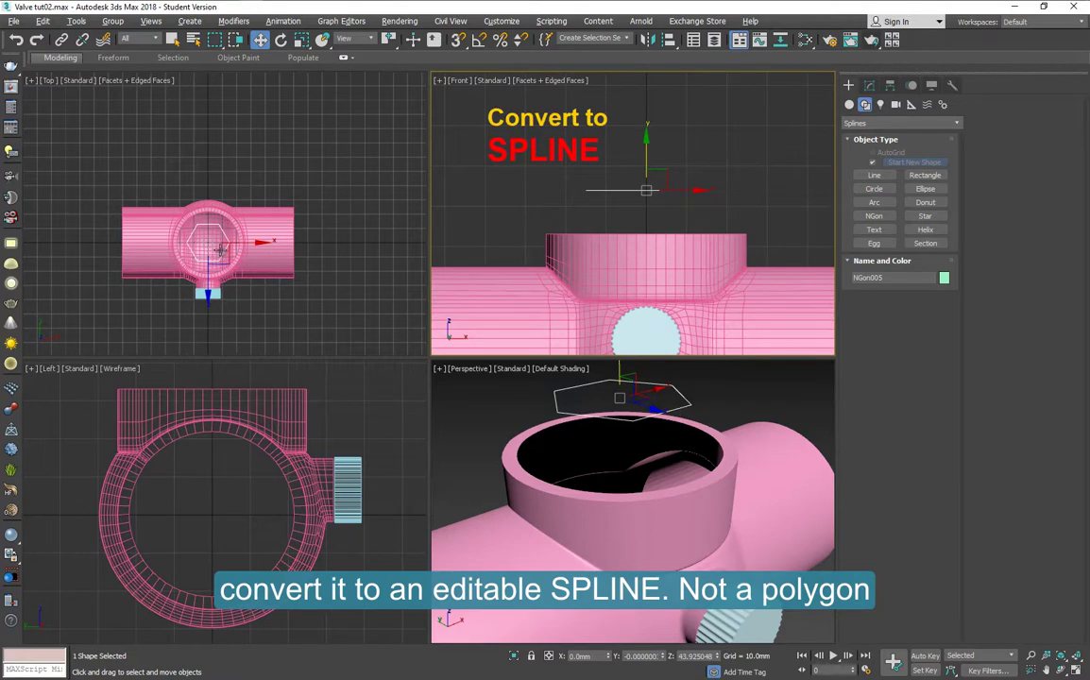
- Convert the hexagonal NGon above the valve opening to an Editable Spline
scroll(200, 229, up, 4)
right_click(661, 173)
mouse_move(687, 311)
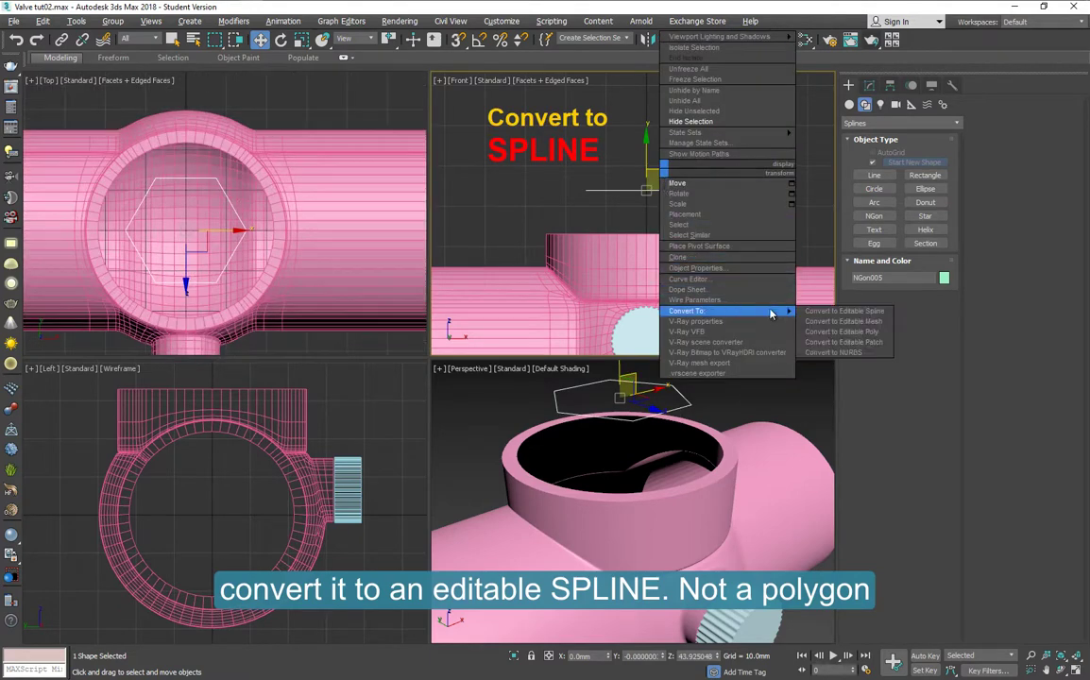
click(831, 311)
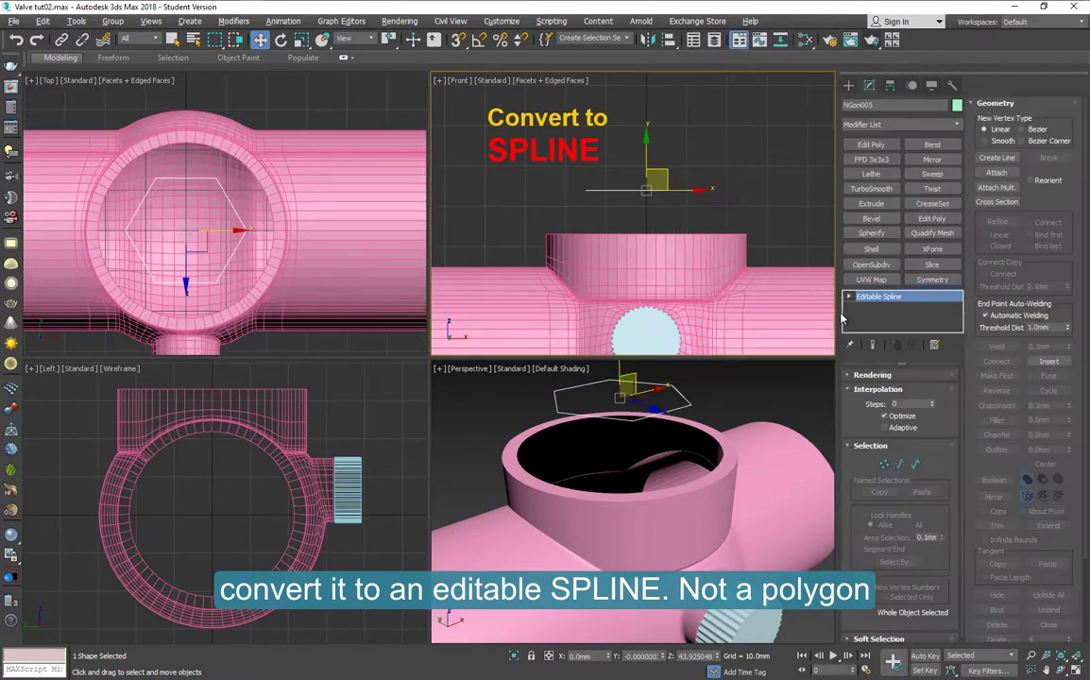
- Select all six segments of the hexagon spline and divide them with a Divide value of 4
click(900, 464)
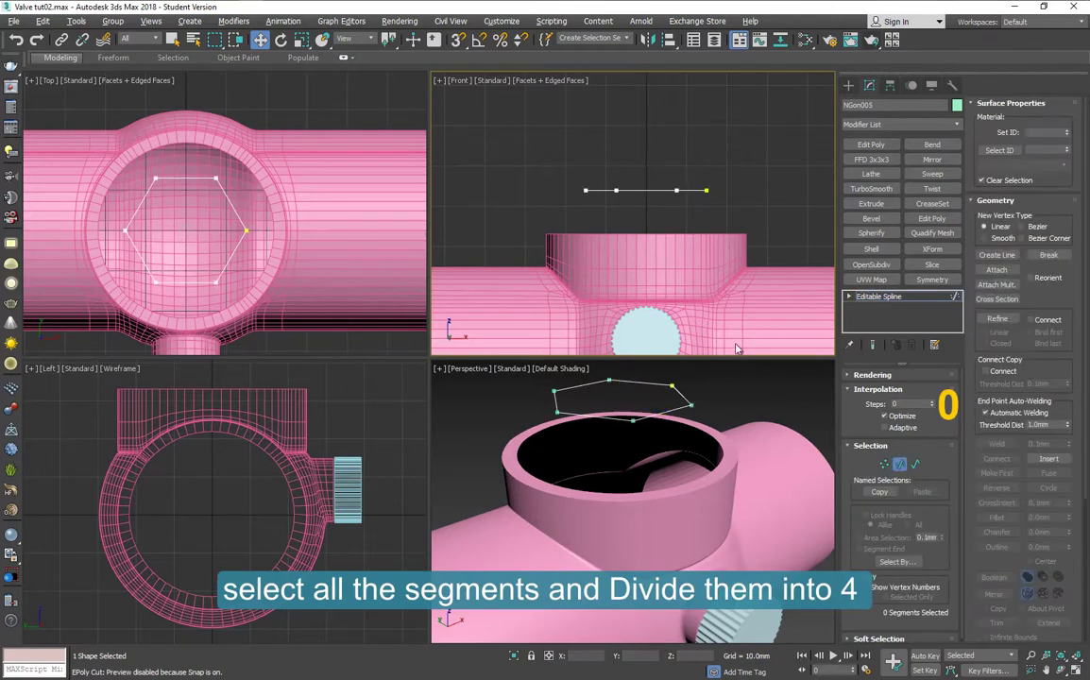
drag(558, 170, 726, 217)
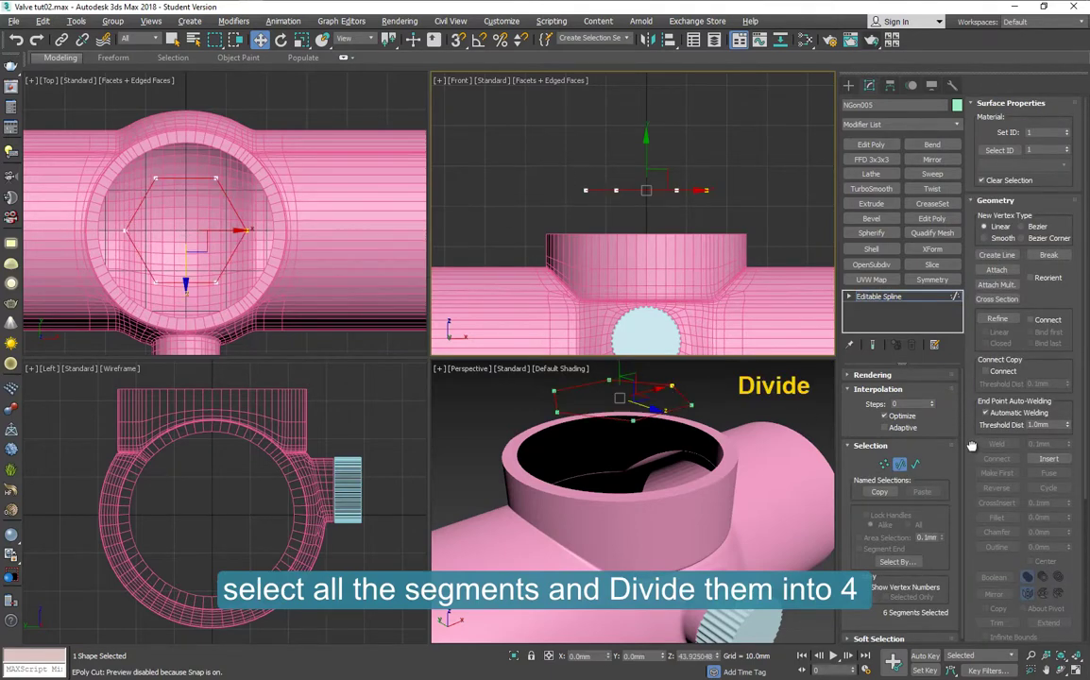
scroll(1009, 189, down, 5)
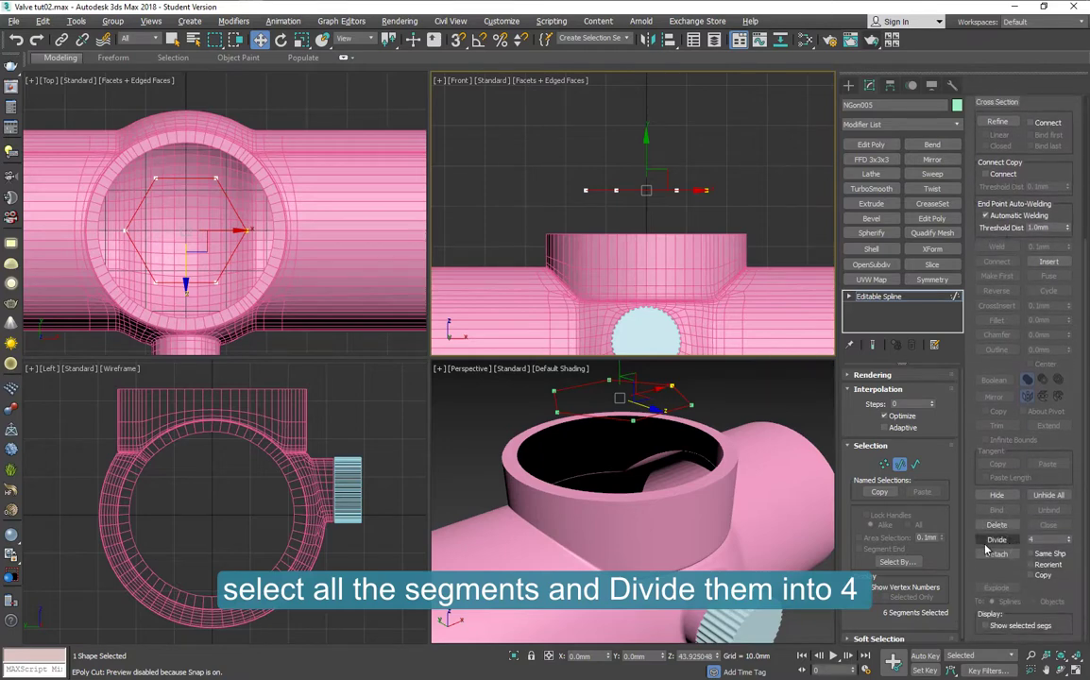
click(1036, 541)
click(997, 540)
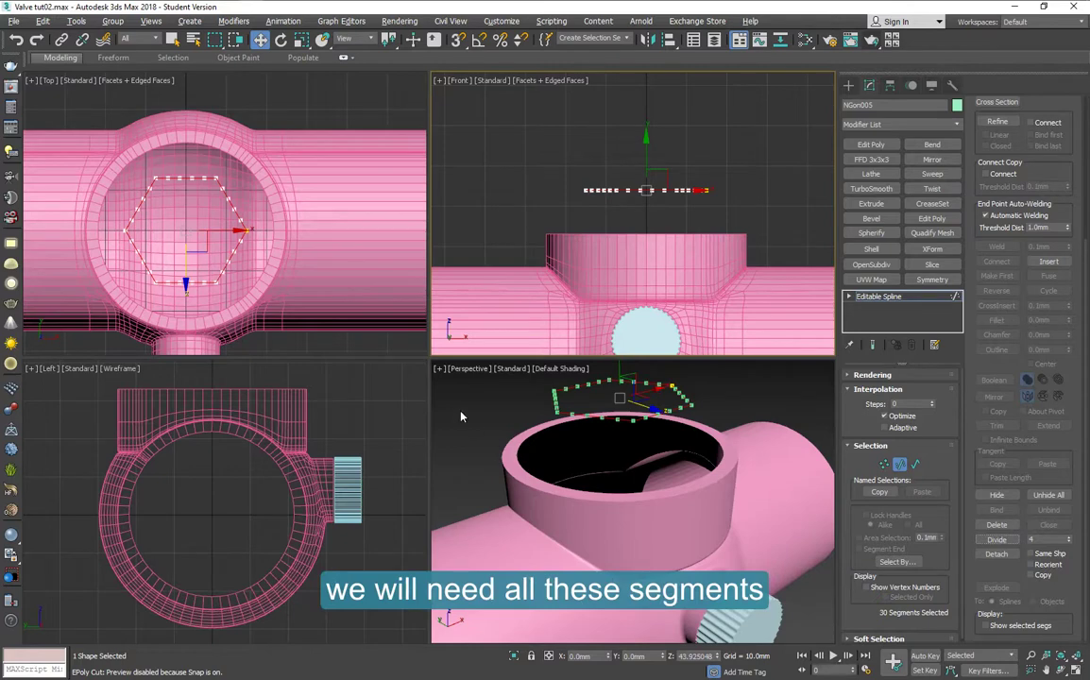
- Leave segment editing and extrude the hexagon by 13 mm
click(879, 297)
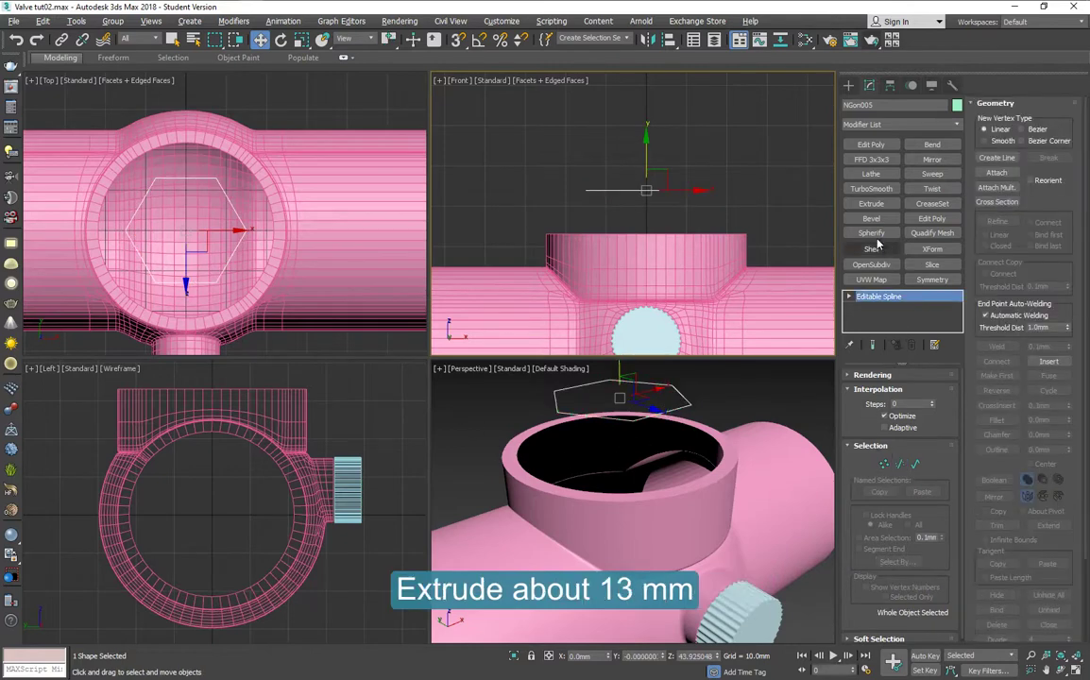
click(871, 204)
drag(935, 392, 941, 386)
- Convert the extruded hexagon to an Editable Poly and delete its bottom polygon
scroll(638, 427, up, 5)
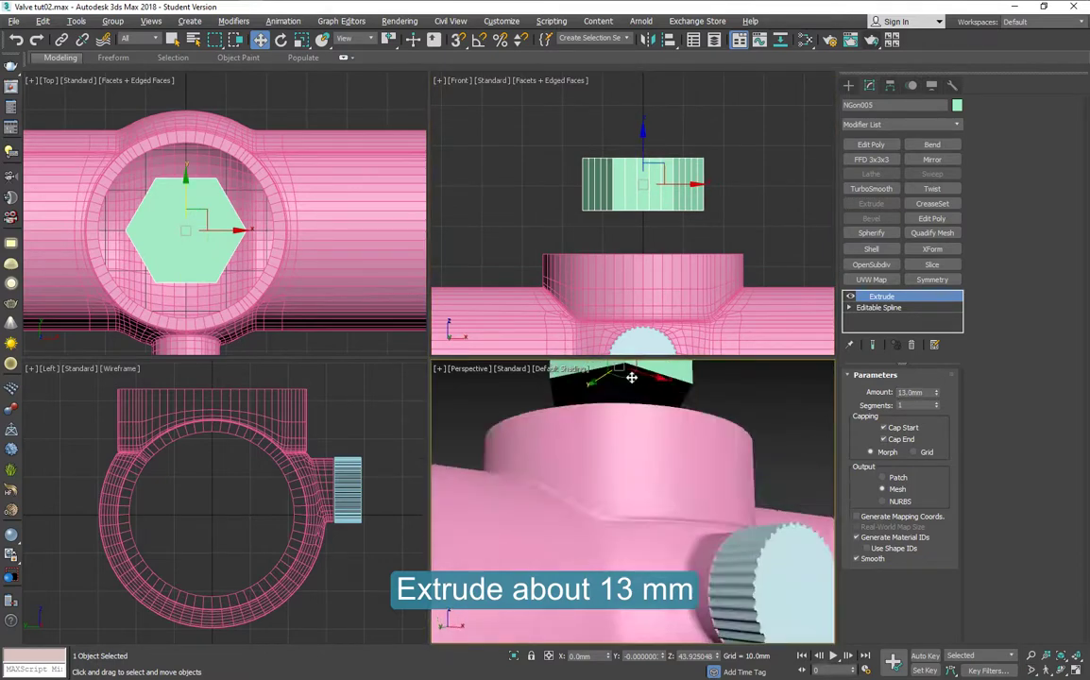
right_click(762, 387)
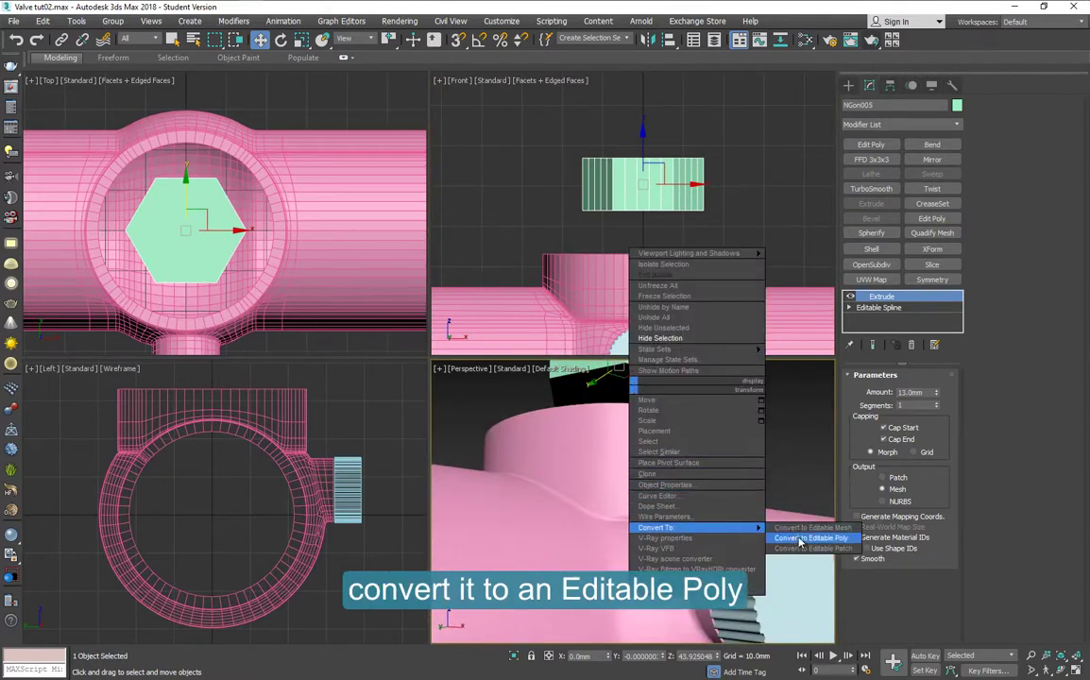
click(811, 537)
click(914, 390)
click(653, 389)
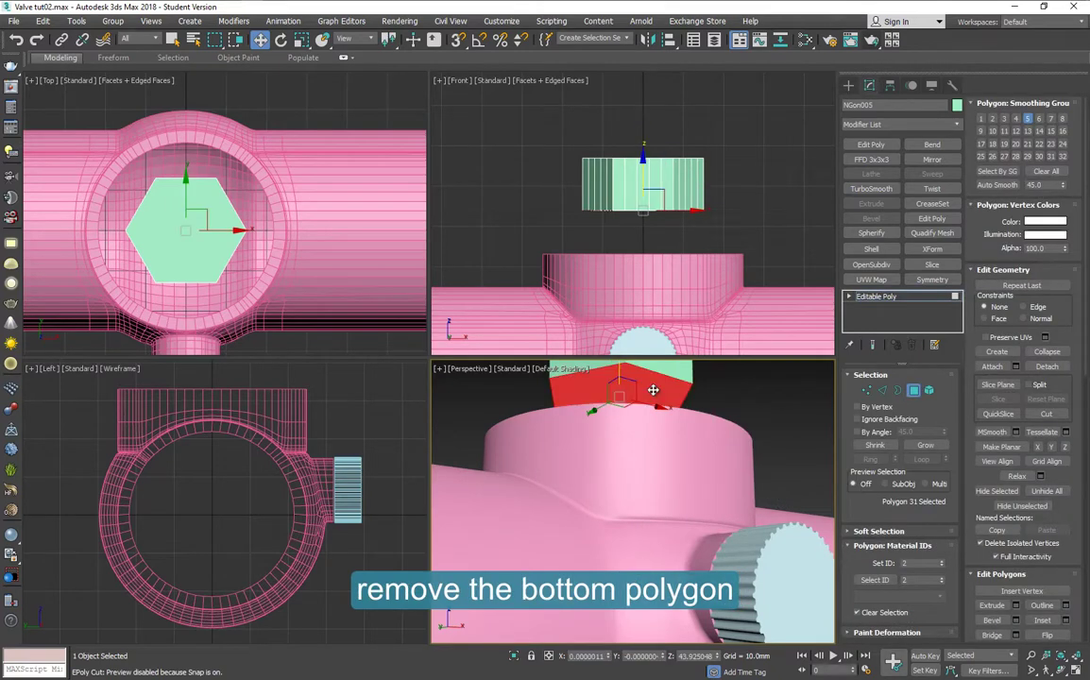
key(Delete)
- Select the hexagon's open bottom border and extend it outward in the Top view by scaling to about 114%
key(3)
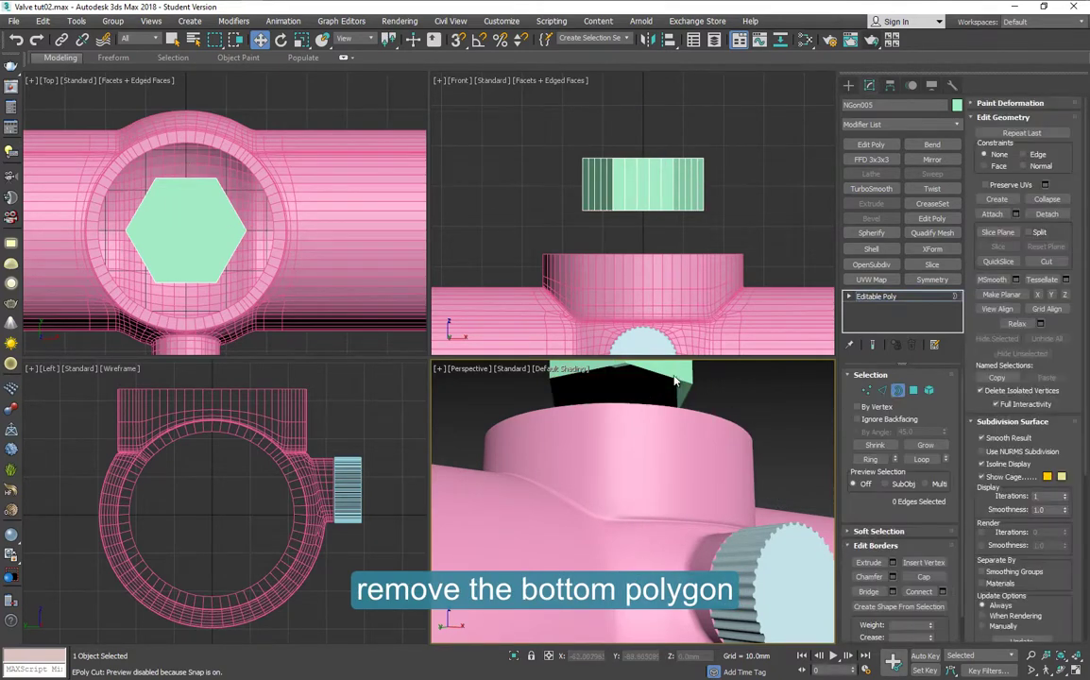
click(674, 377)
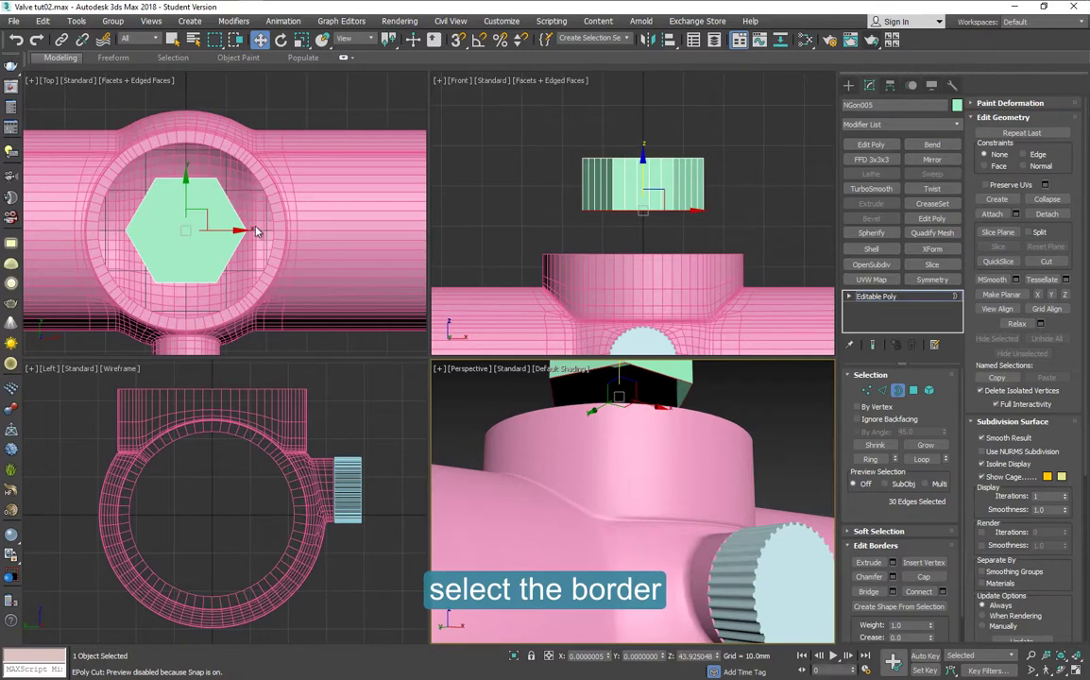
right_click(211, 201)
key(r)
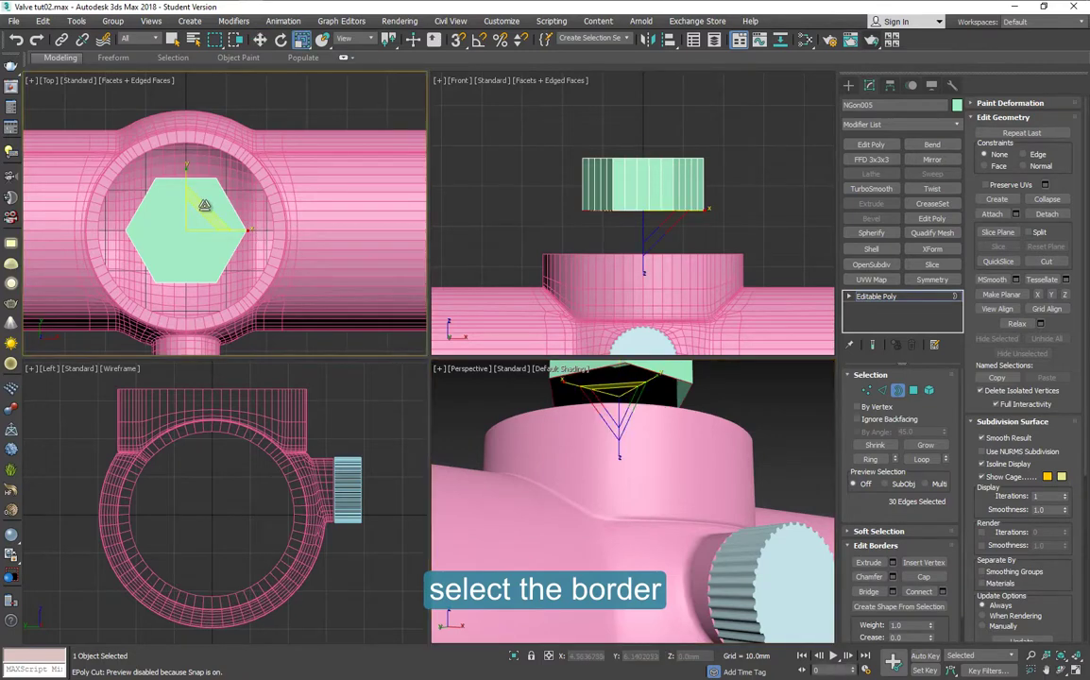
shift+drag(204, 205, 211, 199)
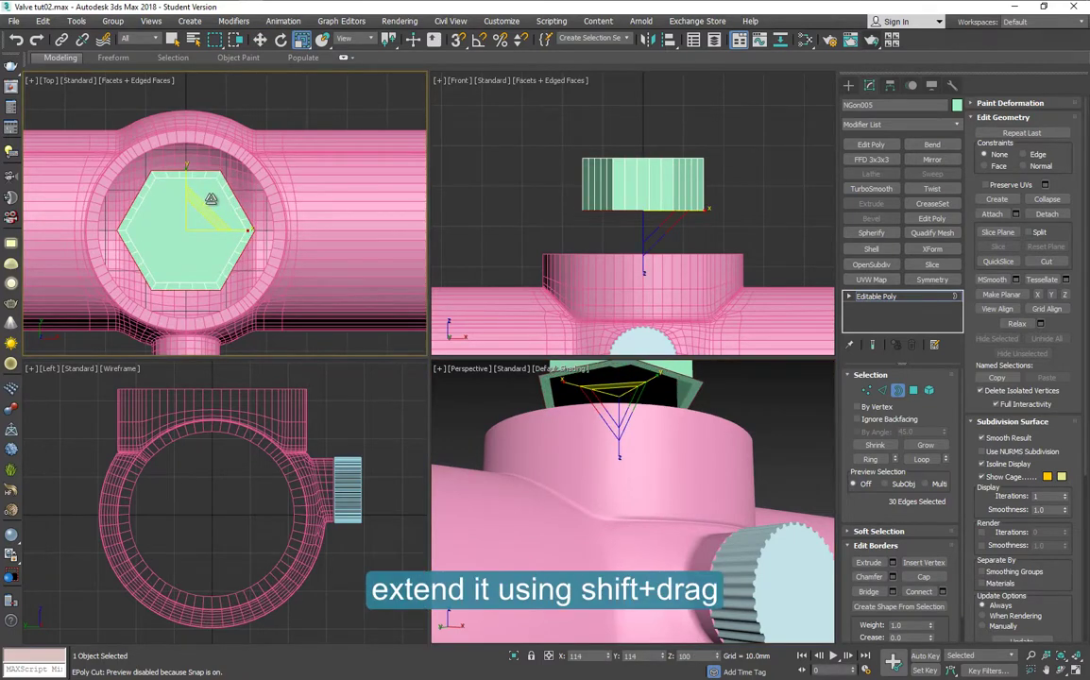
- Move the border down about 0.8 mm and extend it outward by scaling until it spans the valve's upper opening
right_click(506, 244)
key(w)
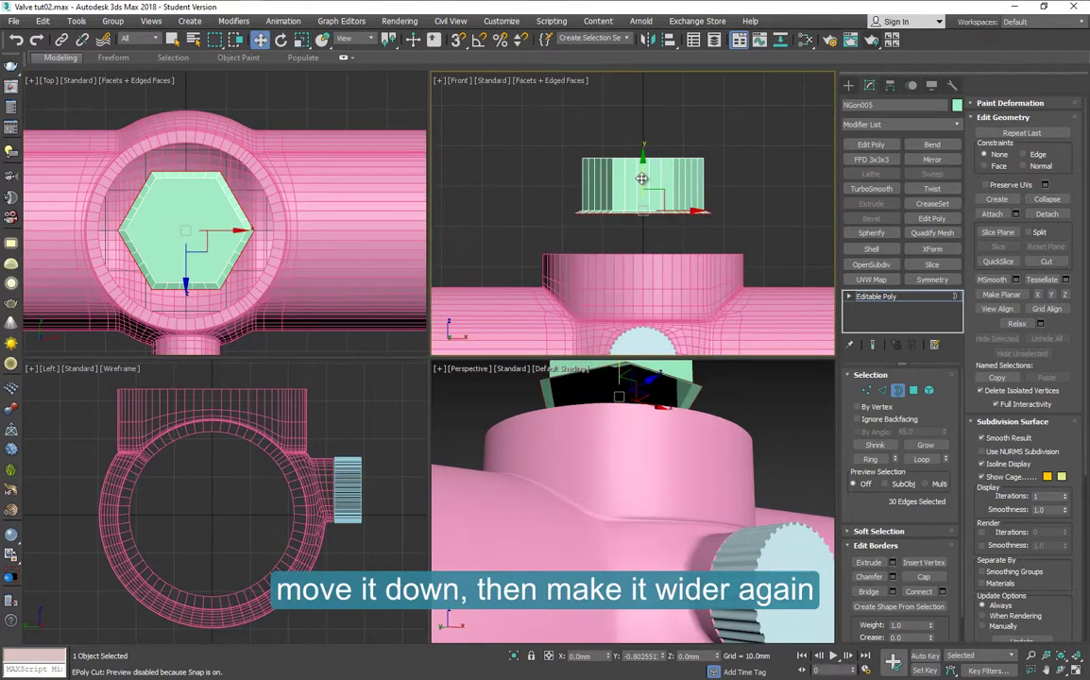
right_click(319, 190)
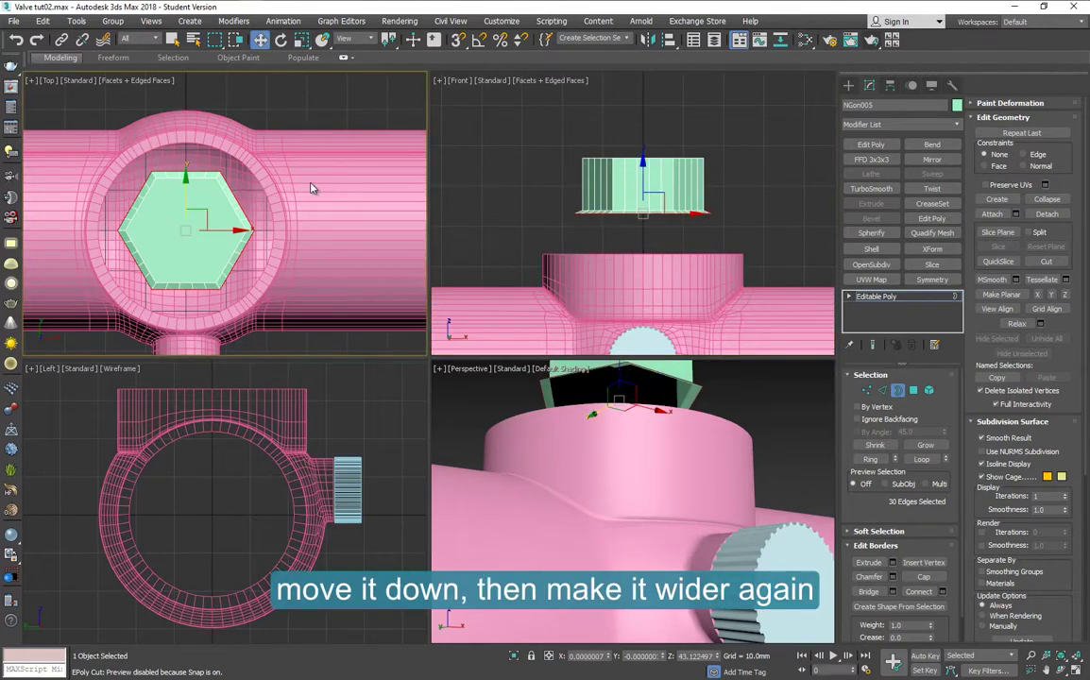
key(r)
drag(182, 185, 208, 185)
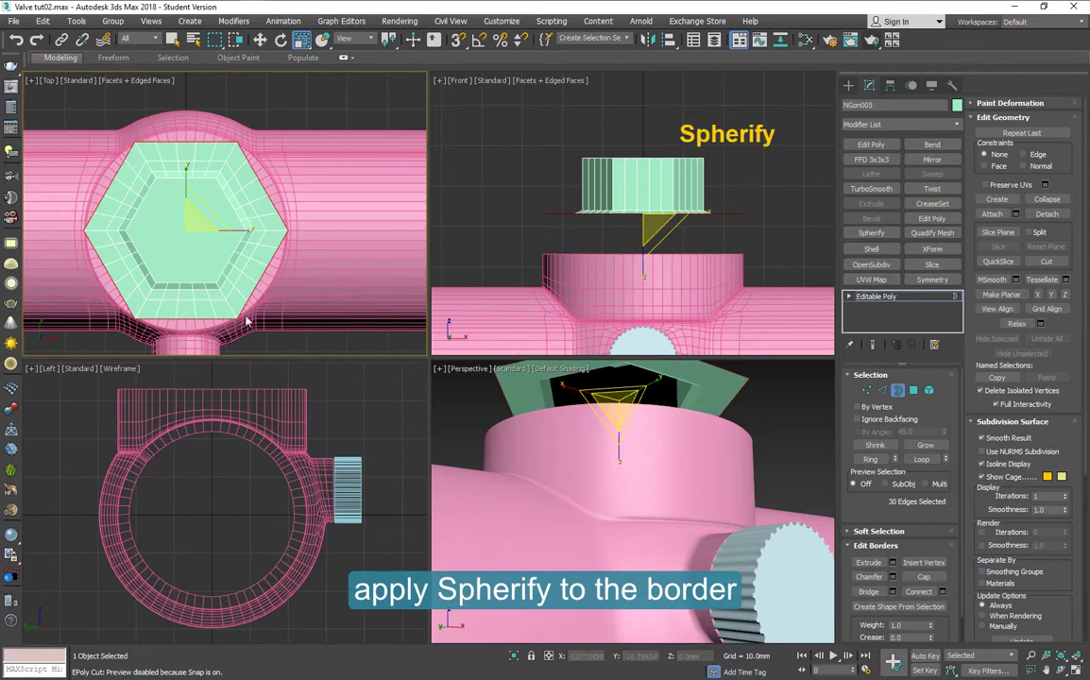
- Round the outer border with a Spherify modifier at 100 percent and convert the piece back to an Editable Poly
click(875, 233)
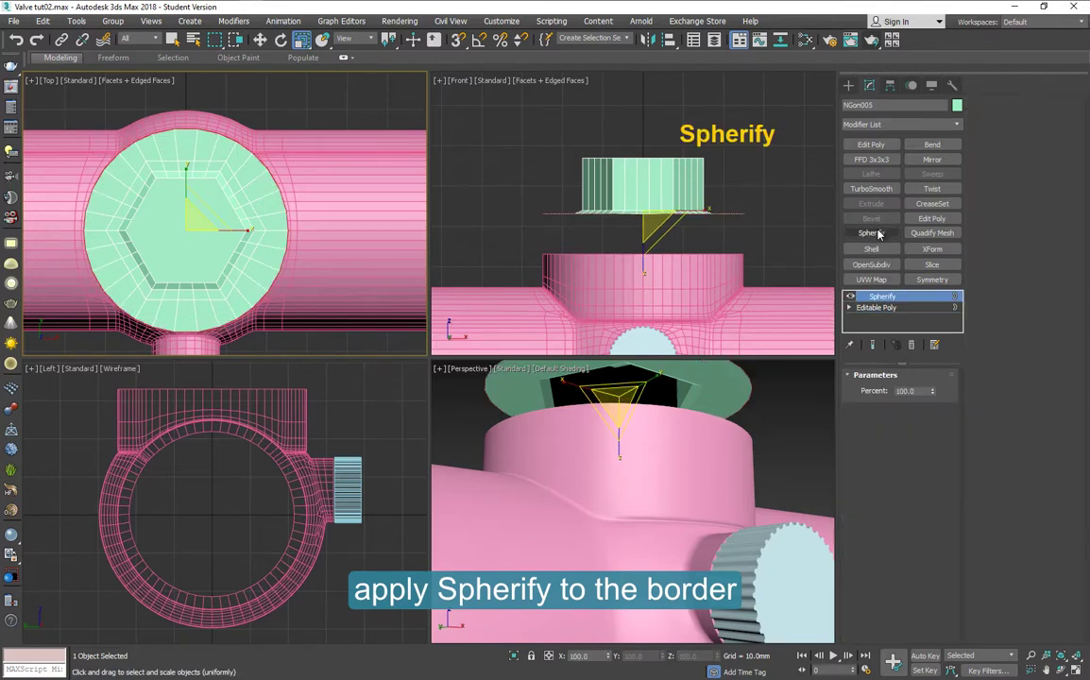
right_click(648, 173)
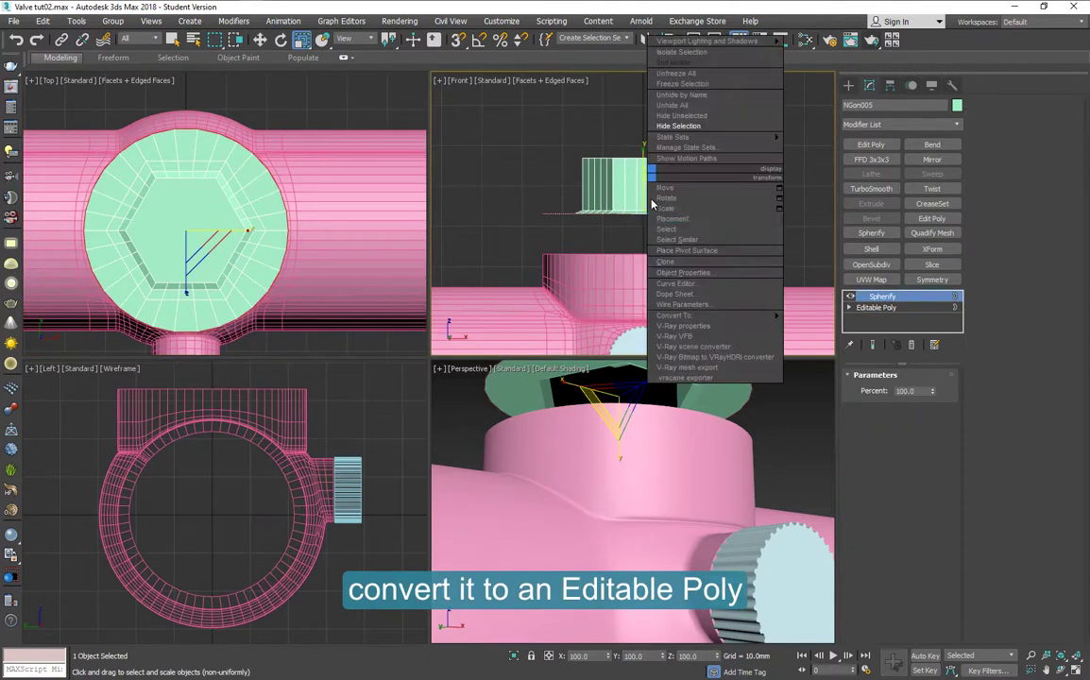
mouse_move(688, 317)
click(830, 325)
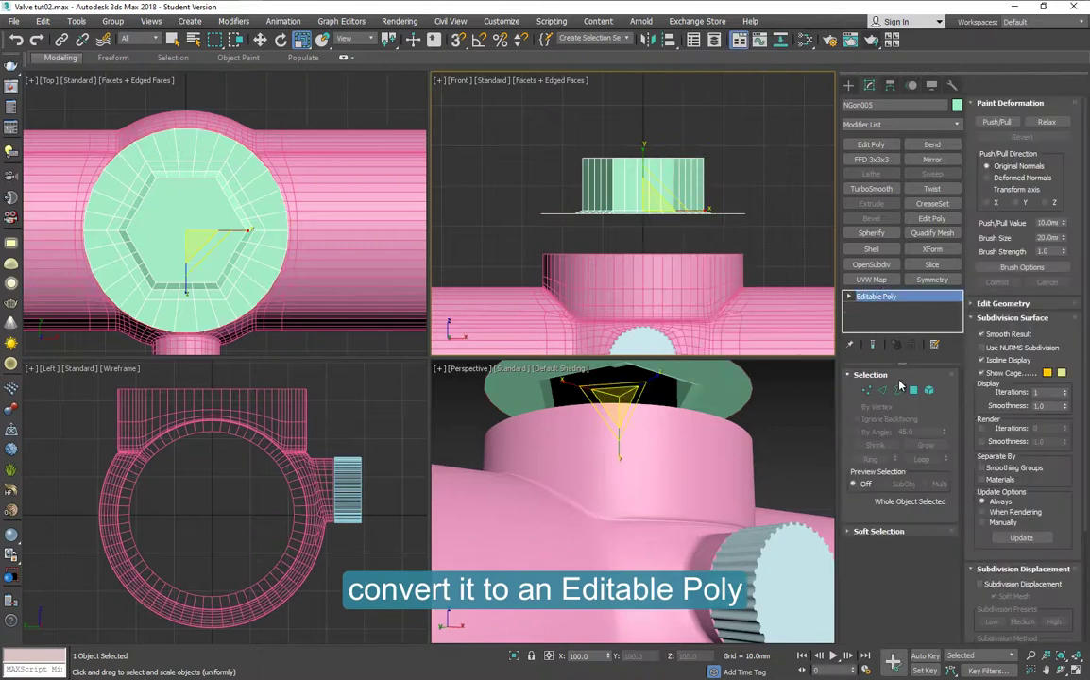
- Extend the round border straight down by about 4 mm to give the flange its thickness, and display edged faces in the Perspective view
key(w)
shift+drag(643, 170, 641, 187)
mouse_move(665, 407)
alt+middle_down()
mouse_move(667, 432)
mouse_move(638, 466)
alt+middle_up()
key(F4)
- Select the flange's upper outer edge loop and chamfer it by about 2.34 mm
click(882, 390)
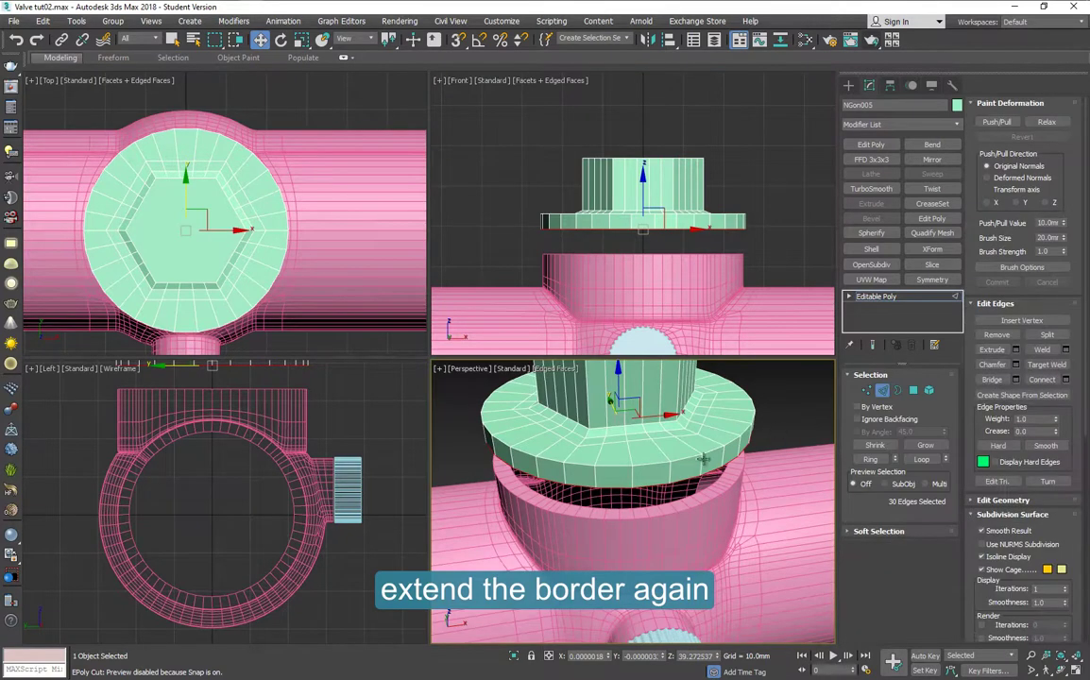
click(690, 459)
click(921, 459)
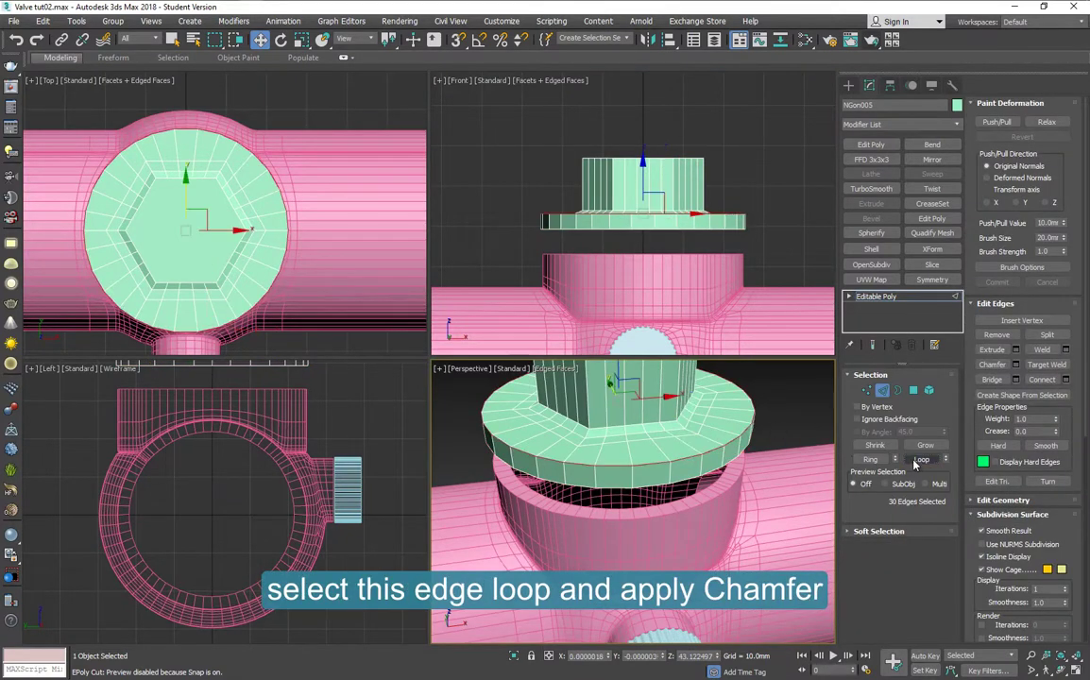
click(1016, 365)
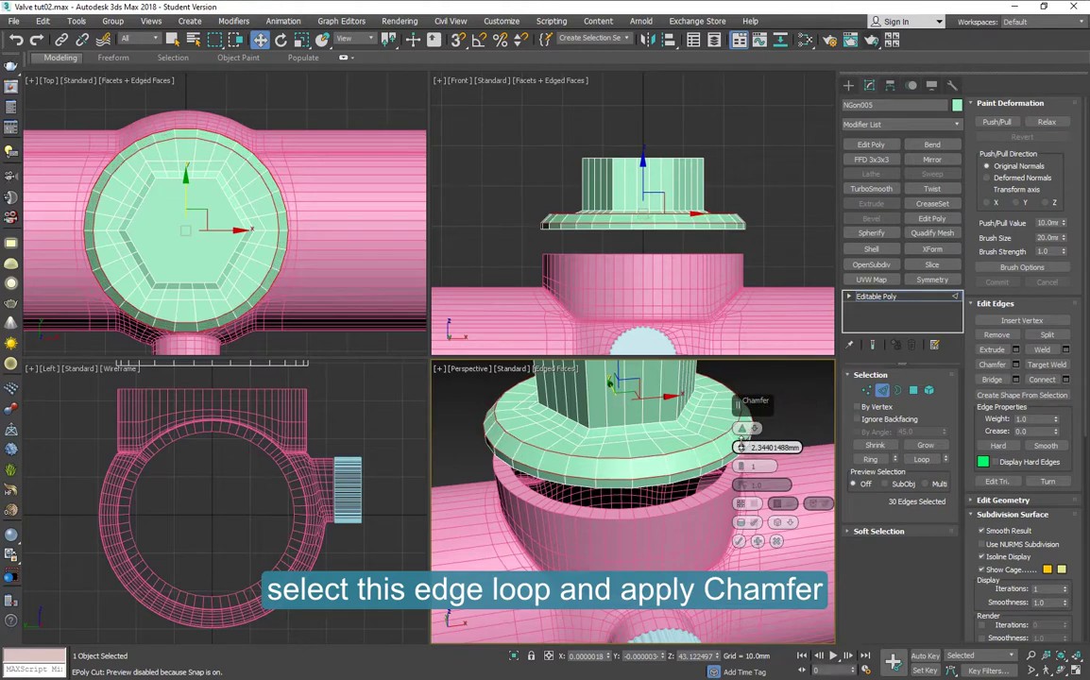
click(740, 542)
- Select all of the hexagon's top vertices except the six corners and raise them by about 0.9 mm in the Front view
middle_drag(768, 414, 764, 471)
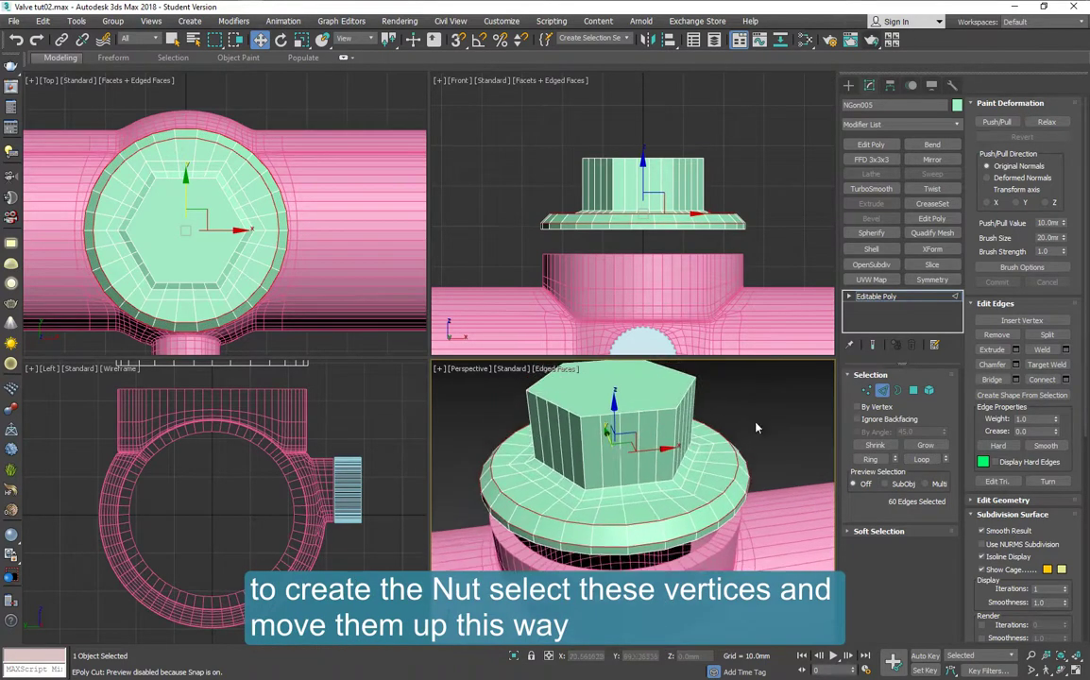
click(867, 390)
scroll(639, 177, up, 4)
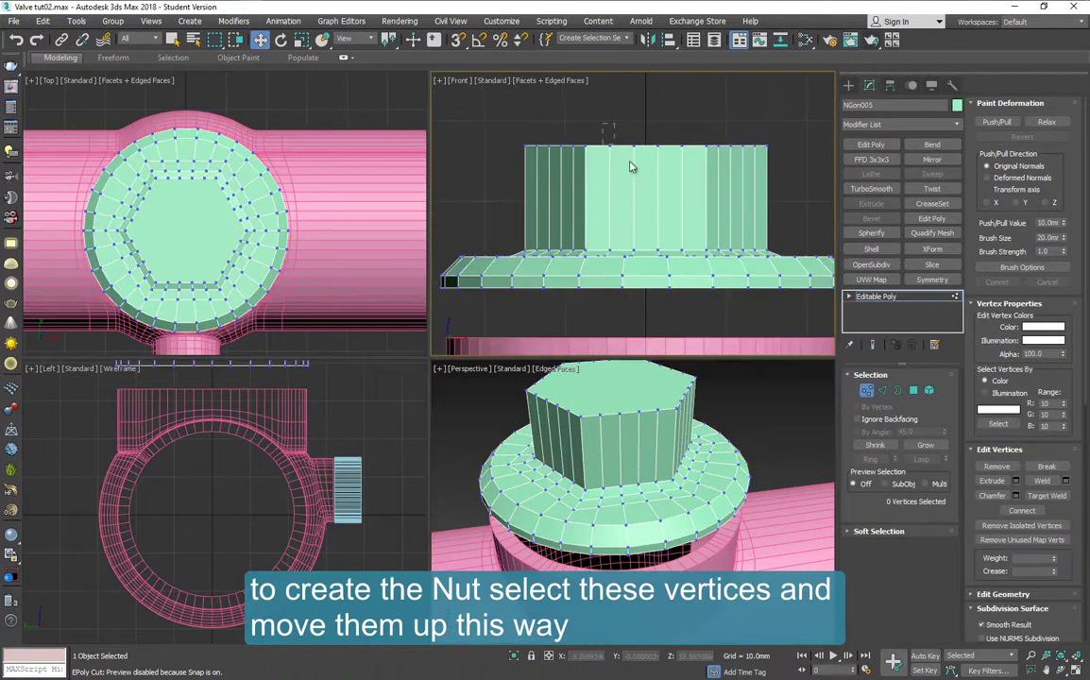
drag(695, 177, 697, 175)
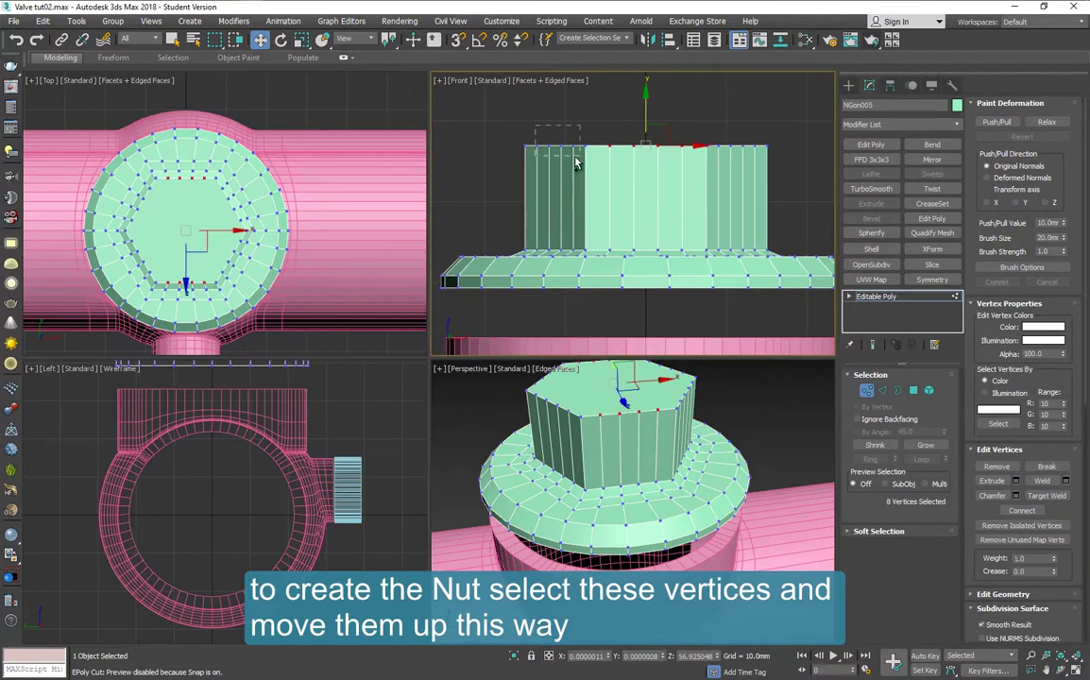
ctrl+drag(576, 162, 576, 163)
ctrl+drag(753, 159, 753, 158)
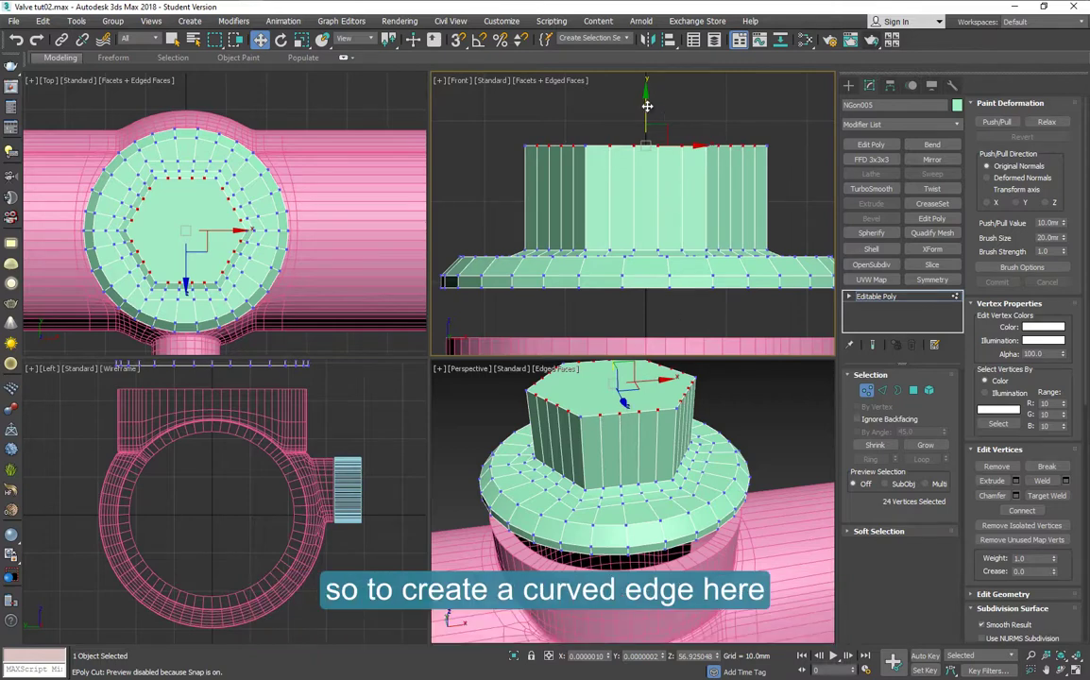
drag(647, 105, 647, 97)
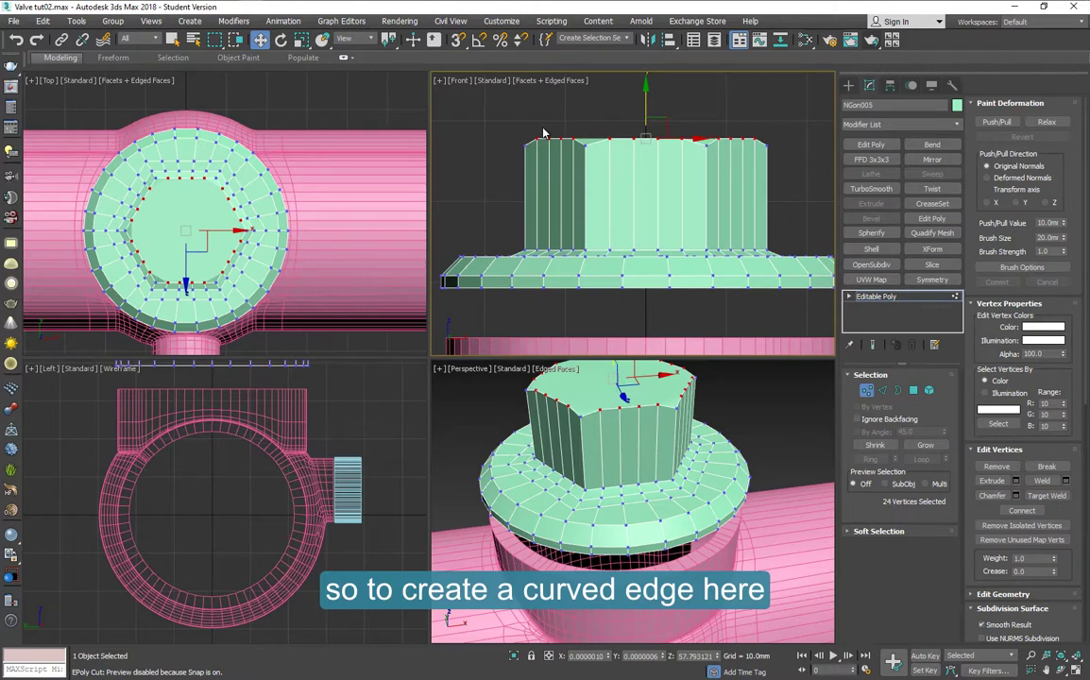
- Select the middle top vertices of every hexagon side and raise them by about 0.6 mm to curve the edges
drag(570, 159, 569, 157)
ctrl+drag(626, 124, 662, 154)
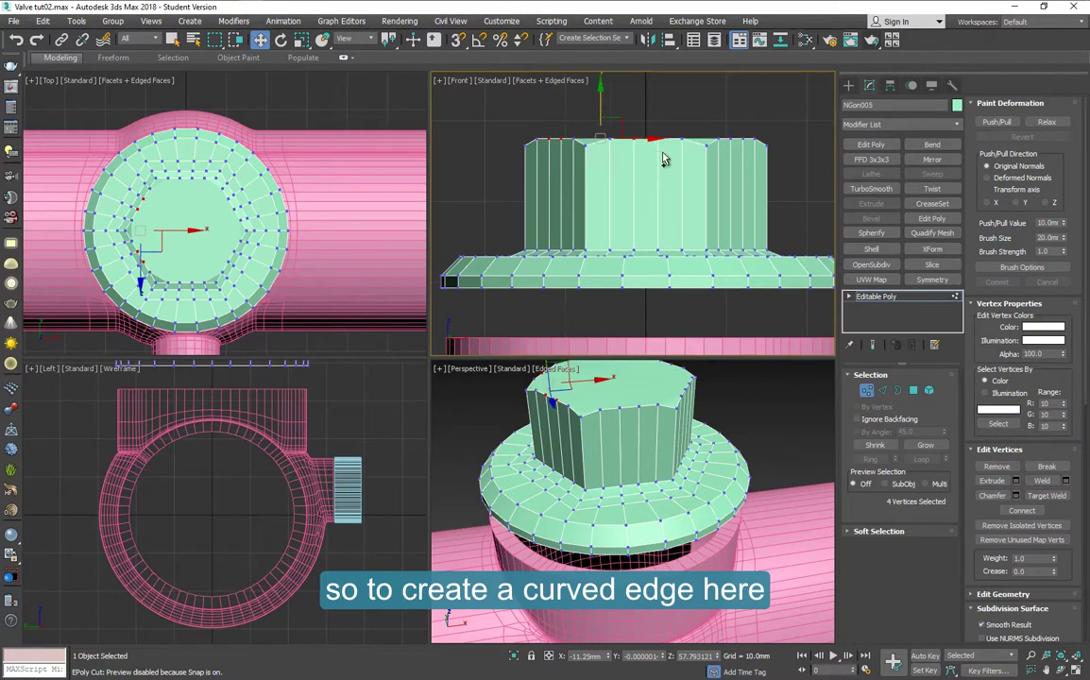
ctrl+drag(728, 128, 747, 152)
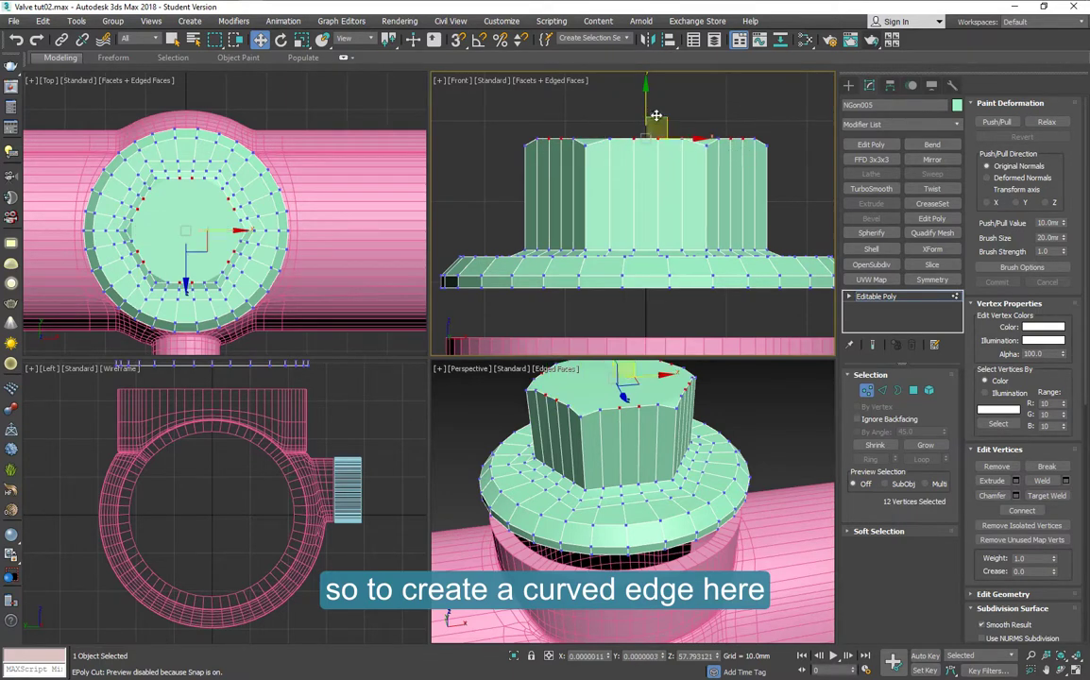
drag(645, 110, 646, 106)
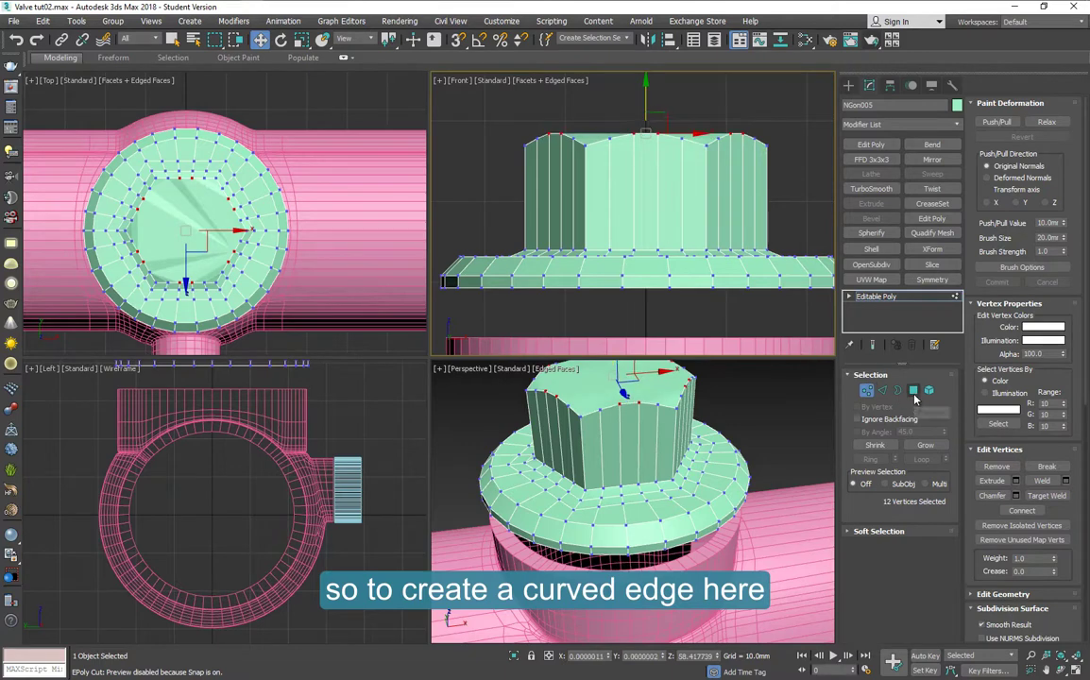
- Inset the hexagon's top polygon and raise the inner face by about 1.3 mm
click(913, 390)
click(669, 391)
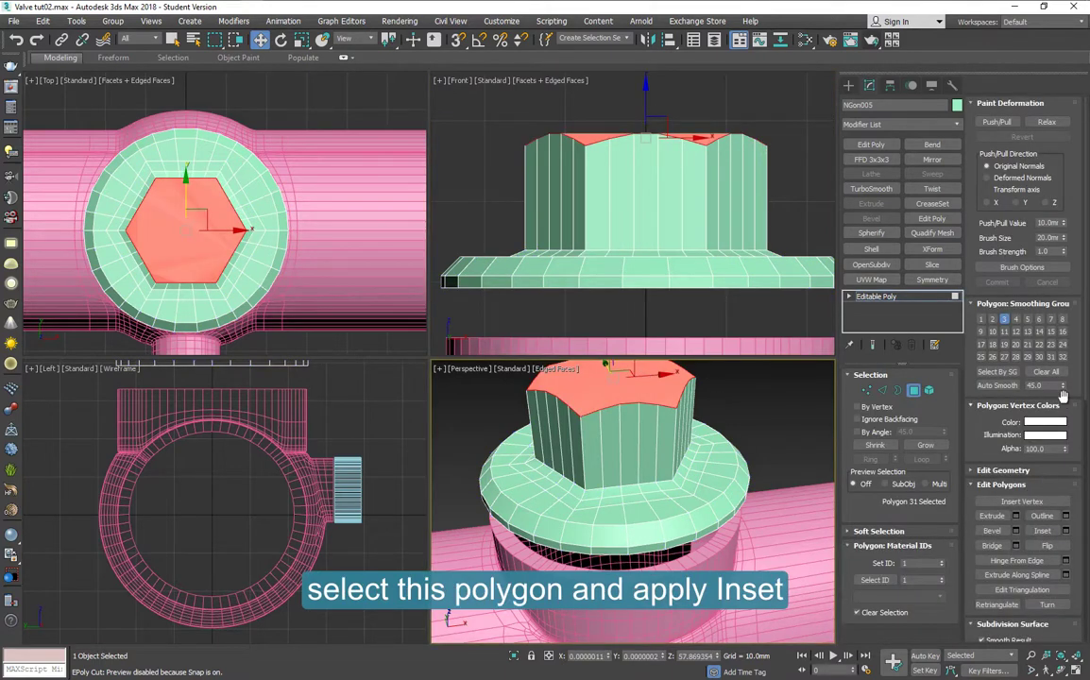
drag(1064, 397, 1064, 325)
click(1066, 459)
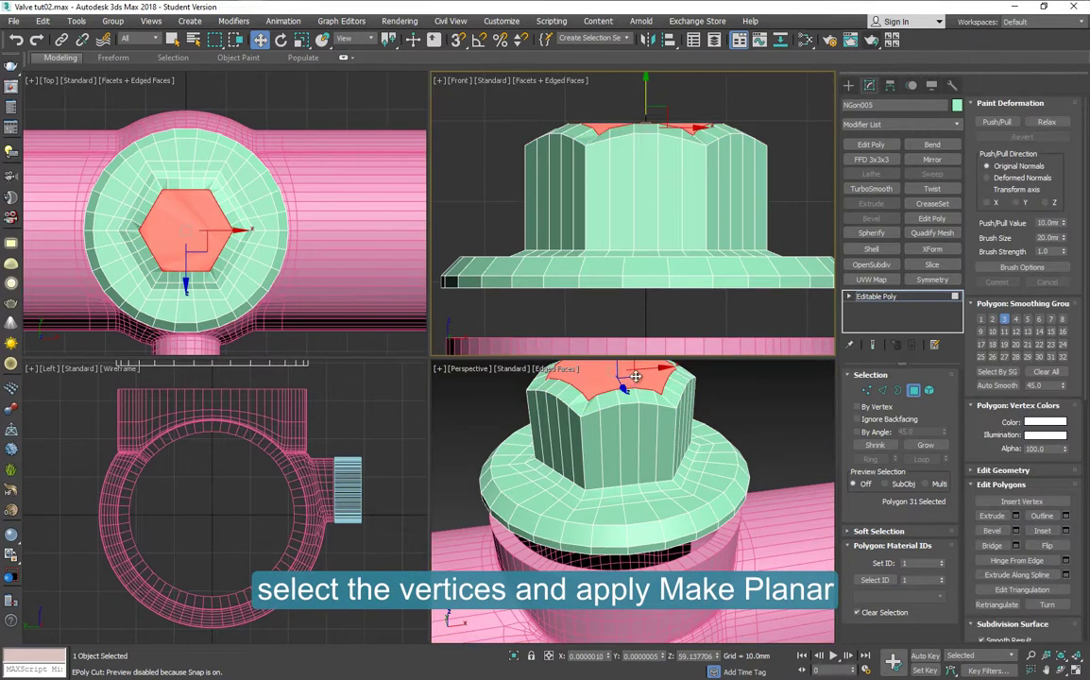
- Delete the selected polygons on the hexagon's top and make the vertices around the resulting opening planar in Z
click(636, 377)
key(Delete)
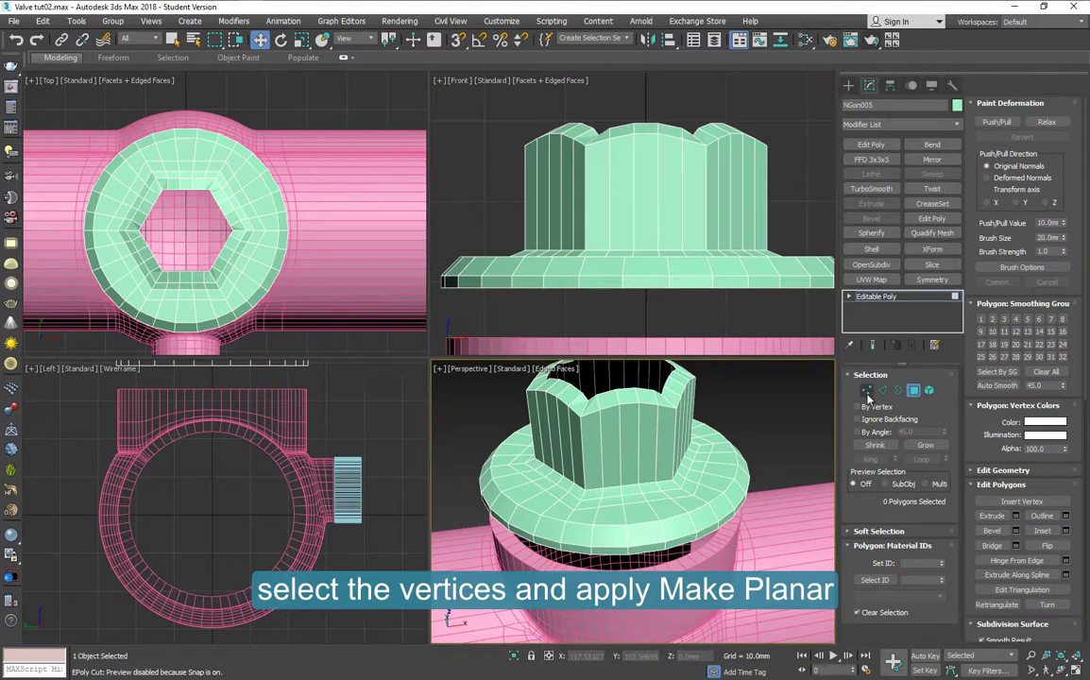
click(866, 390)
drag(1031, 437, 1055, 158)
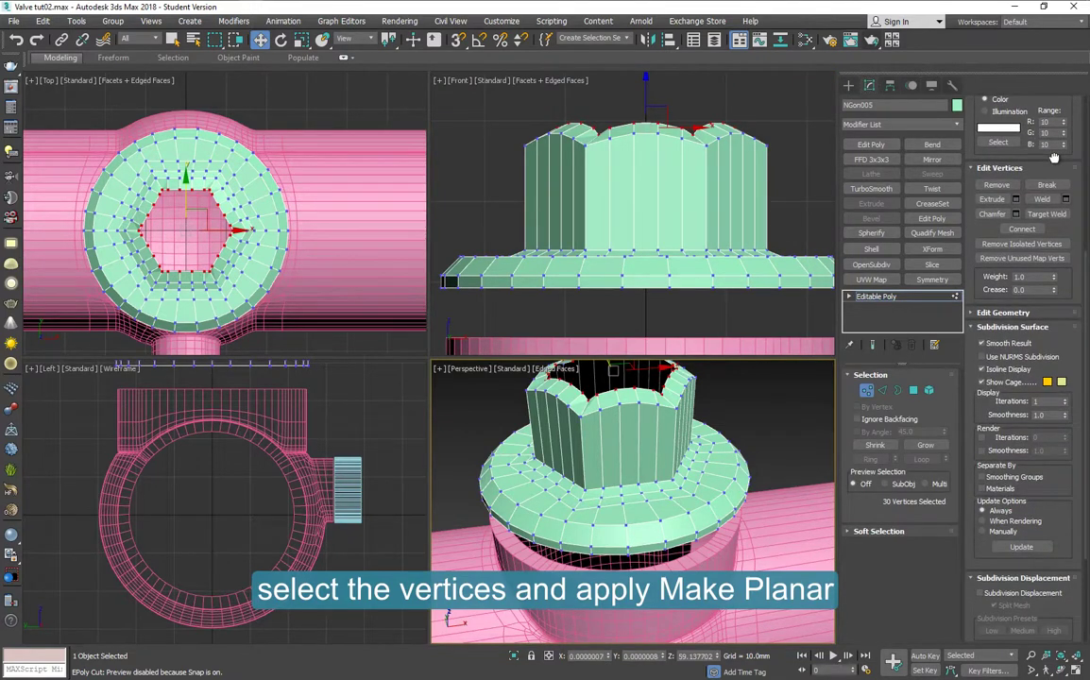
click(992, 313)
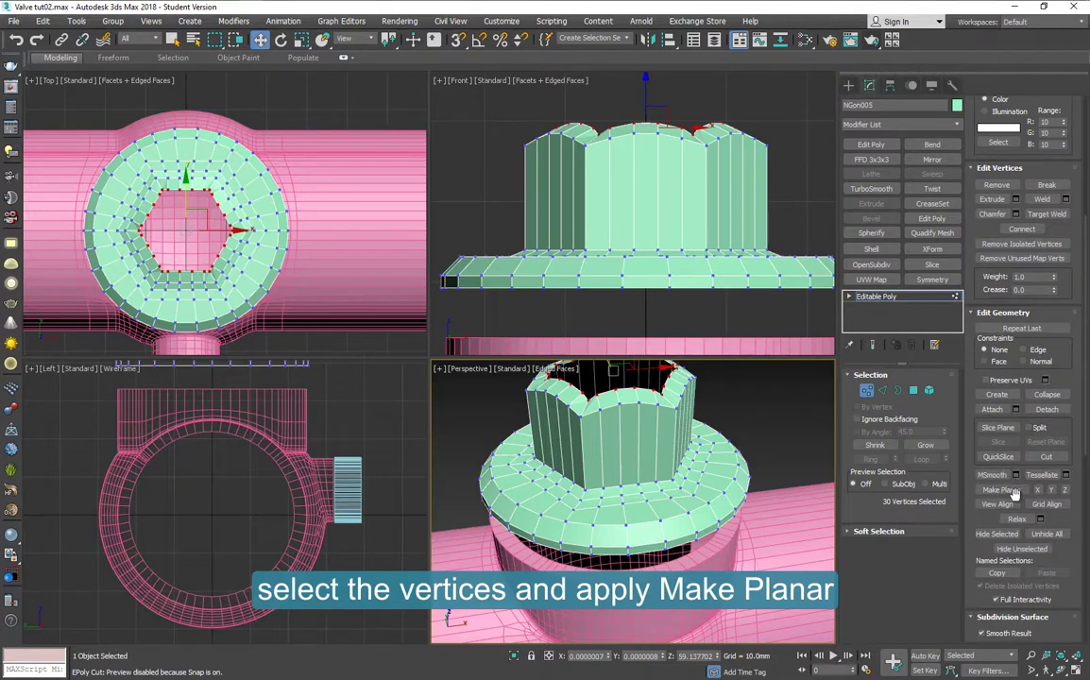
click(1065, 492)
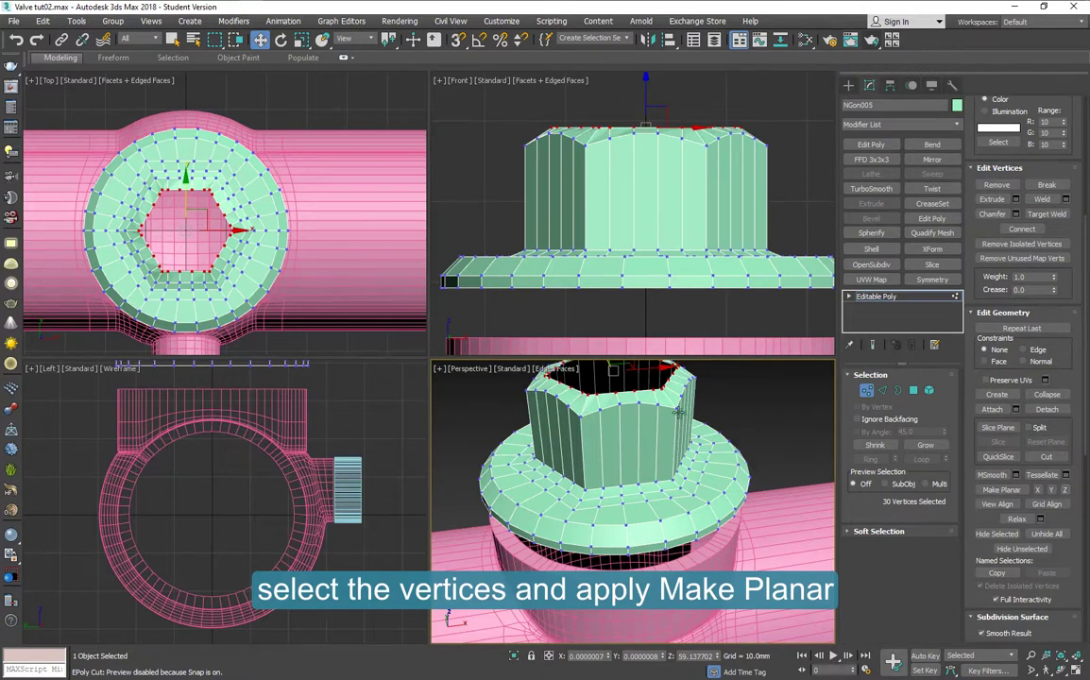
- Select the hexagonal opening's border, round it with a Spherify modifier and convert the nut to an Editable Poly
alt+middle_drag(637, 425, 642, 498)
scroll(618, 470, up, 2)
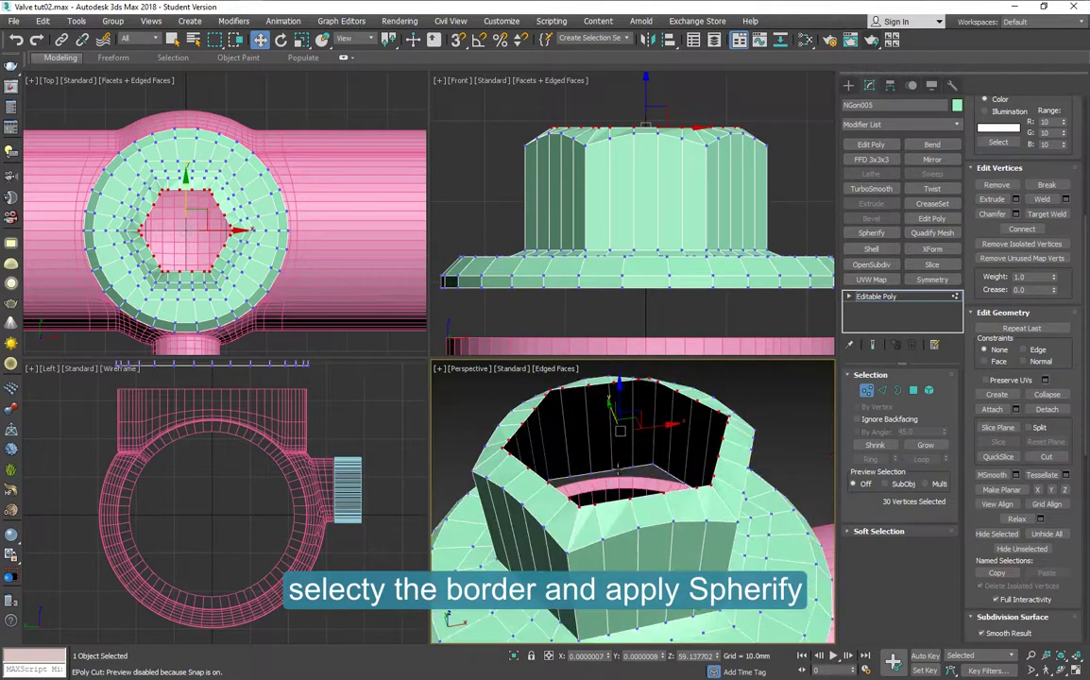
click(898, 392)
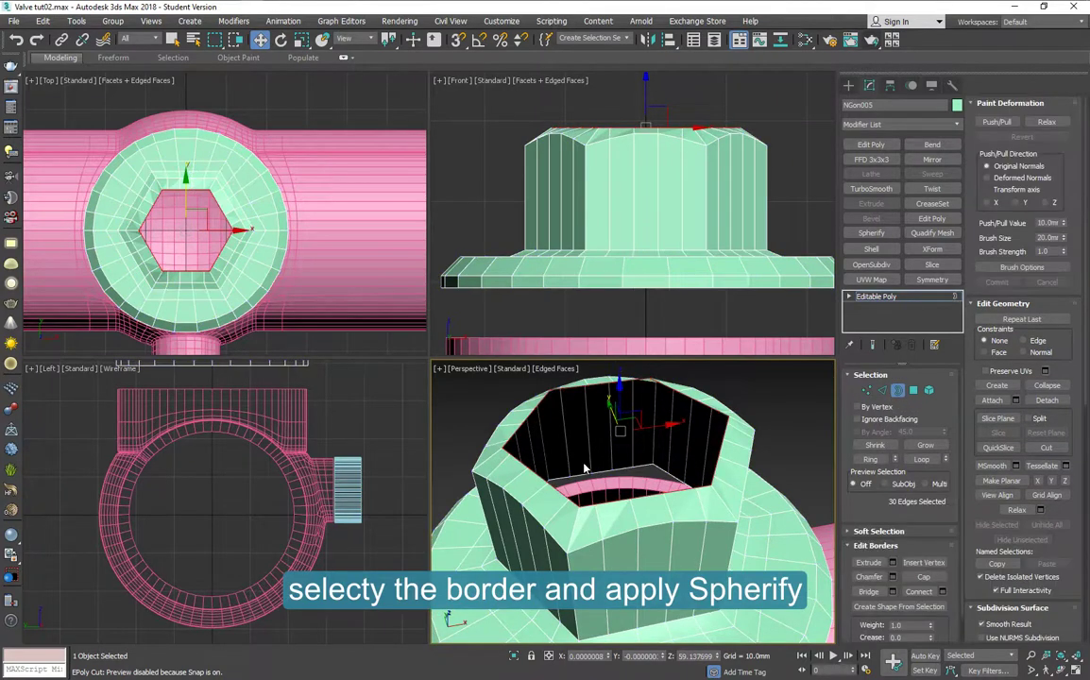
click(872, 234)
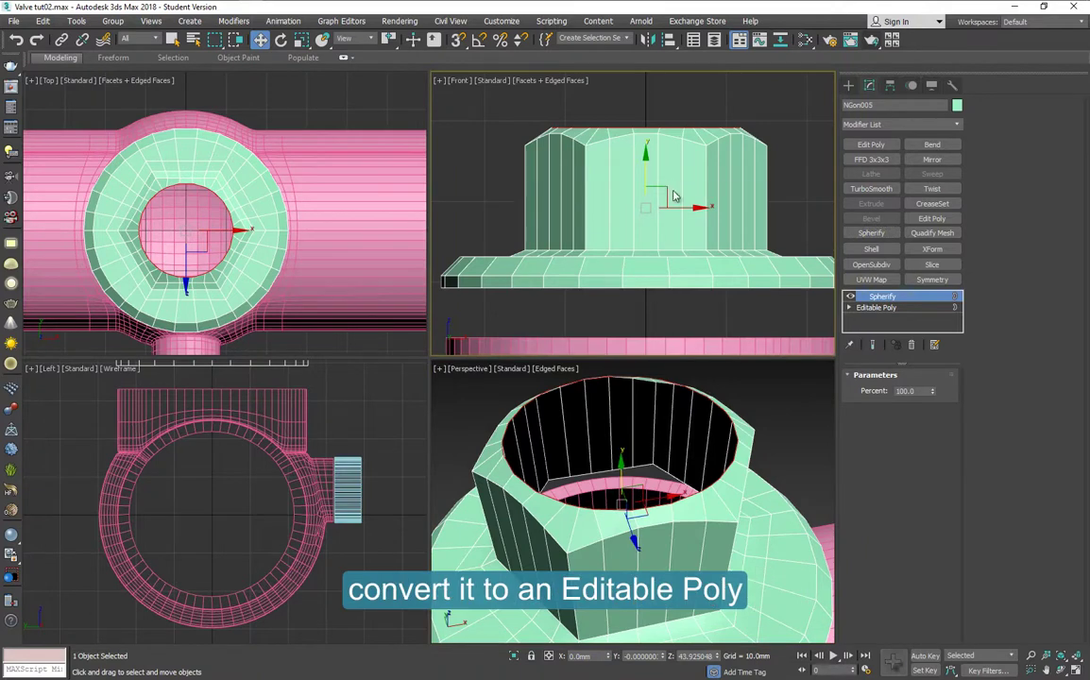
right_click(605, 176)
click(823, 340)
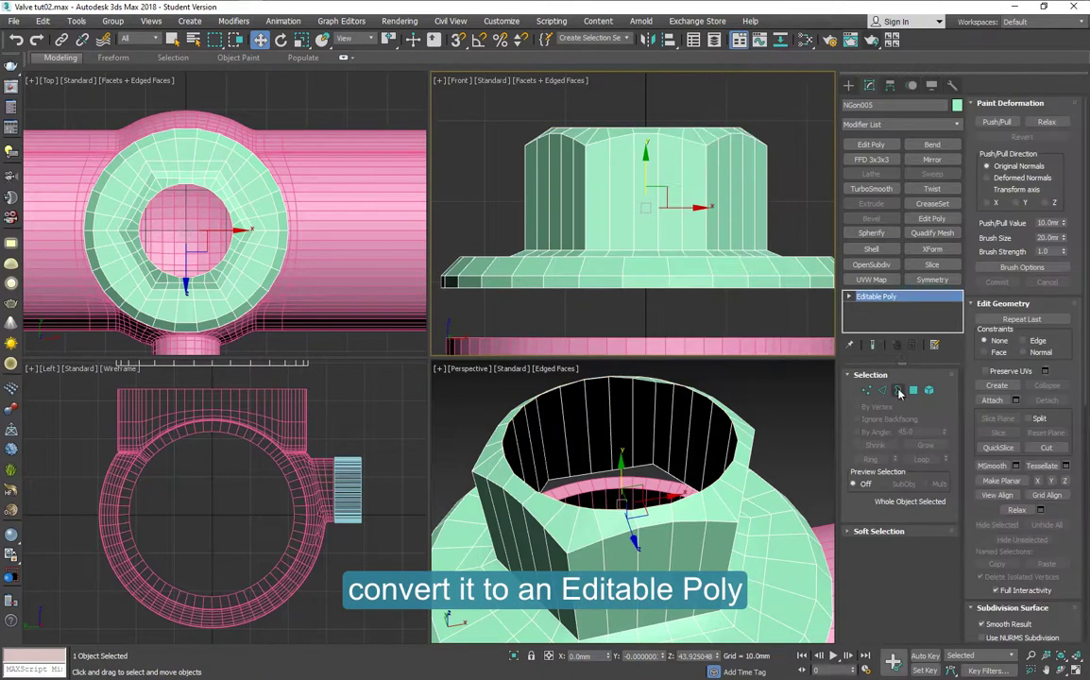
- Select the round opening's border, scale it inward to about 91% and extend it upward in four bands totalling about 4.8 mm
key(3)
key(r)
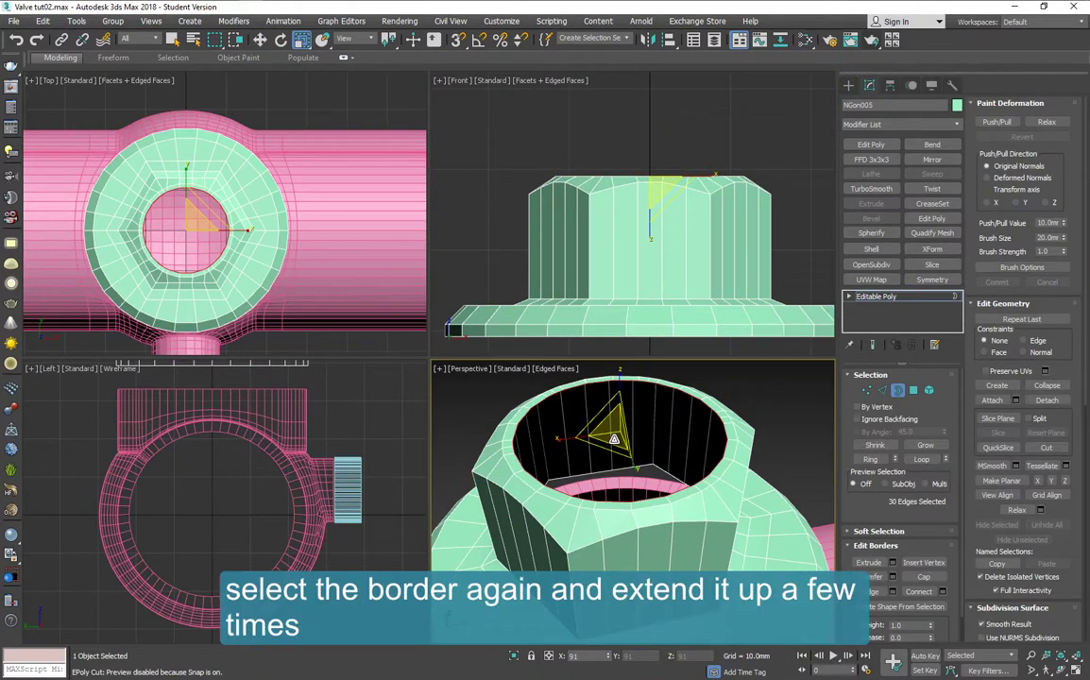
key(w)
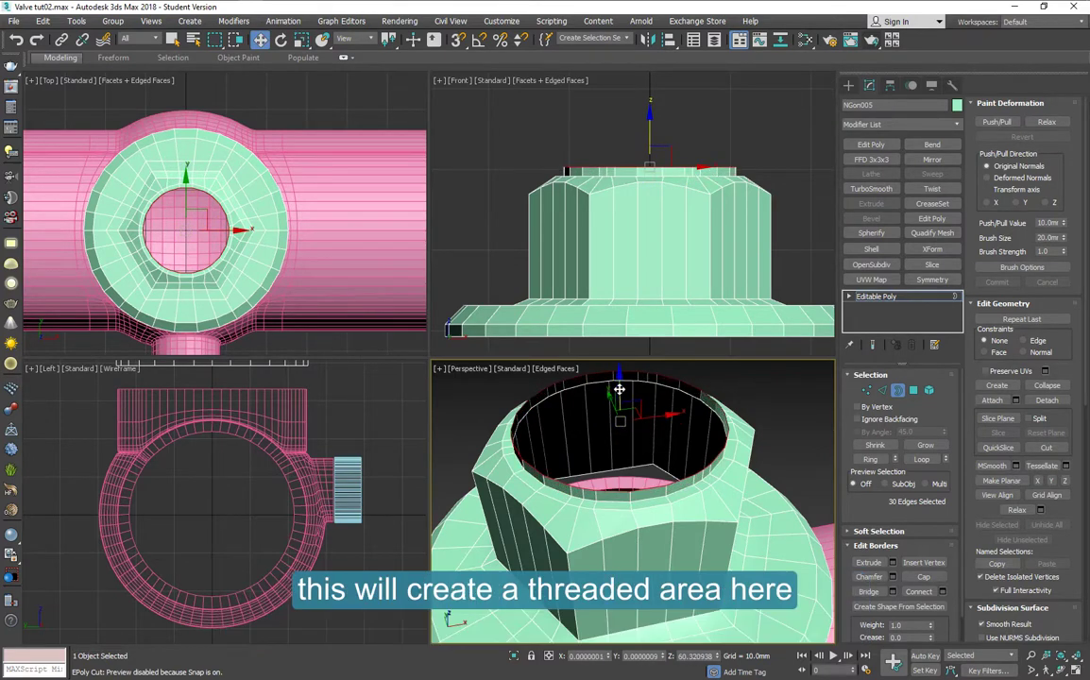
drag(619, 388, 621, 361)
- Select alternate vertex rows of the collar in the Front view and scale them inward to about 94% to form thread grooves
click(864, 392)
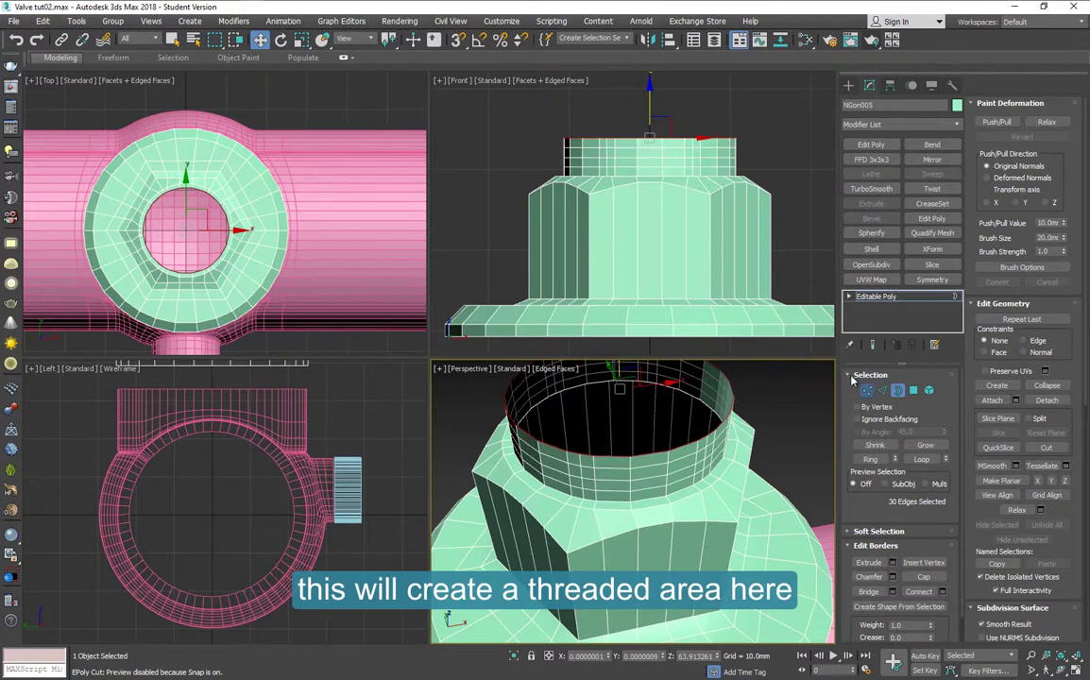
scroll(665, 172, up, 2)
drag(516, 146, 774, 159)
drag(515, 117, 760, 139)
right_click(331, 185)
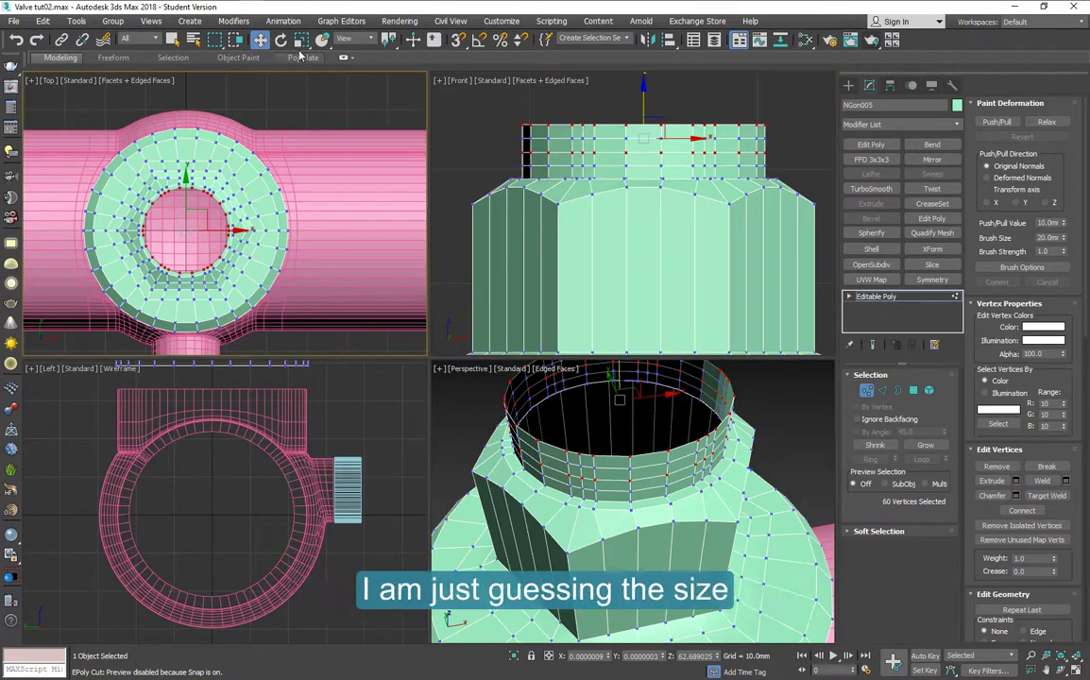
key(r)
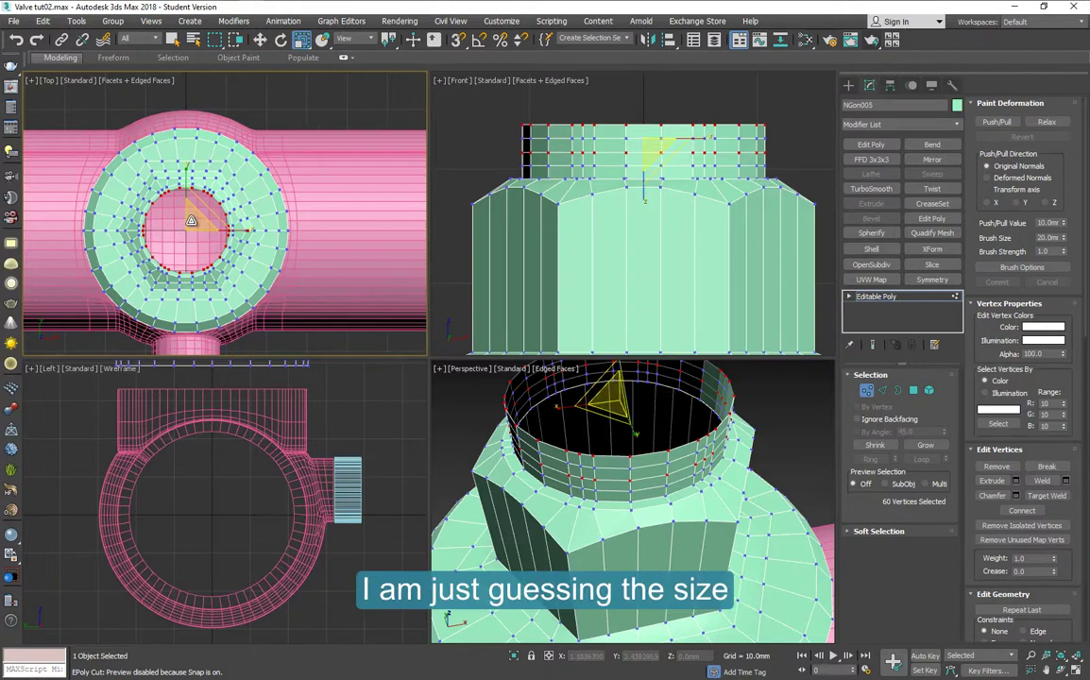
drag(191, 220, 193, 225)
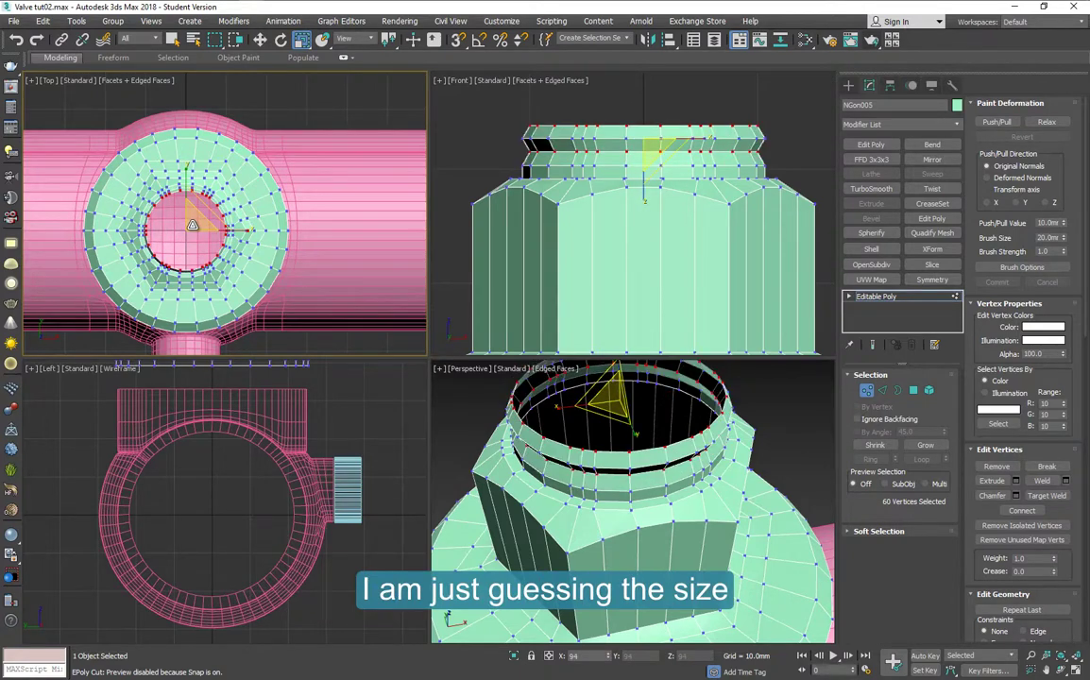
click(865, 390)
- Apply TurboSmooth to the nut and add SwiftLoop edge loops on its base mesh near the hexagon's corners, top and bottom edges
click(788, 400)
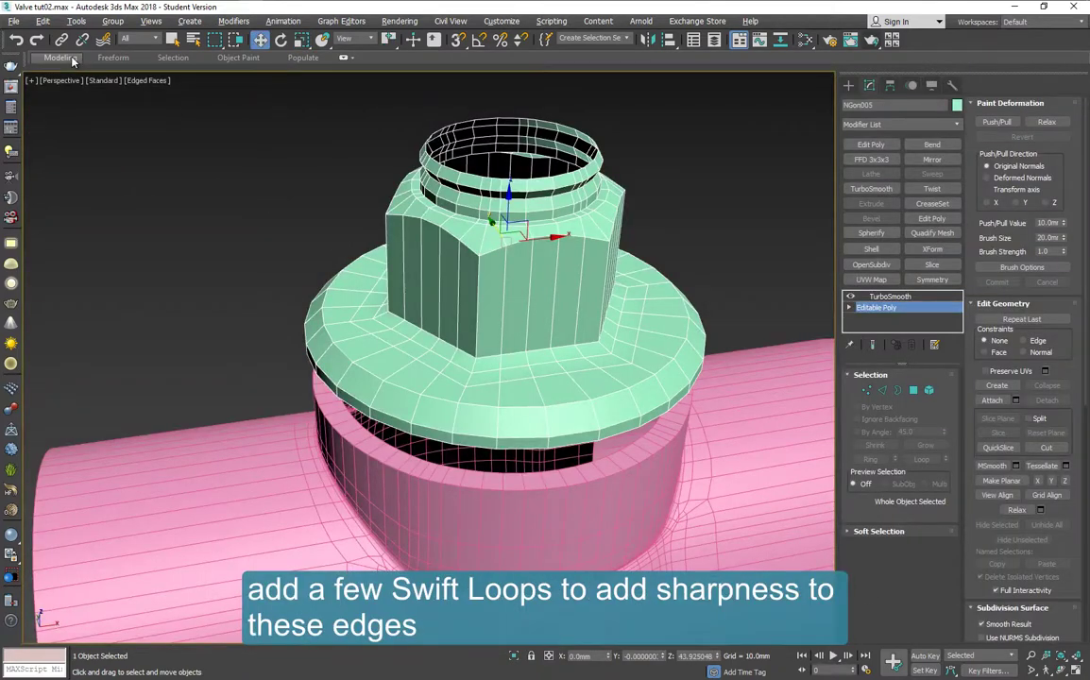
click(73, 59)
click(494, 78)
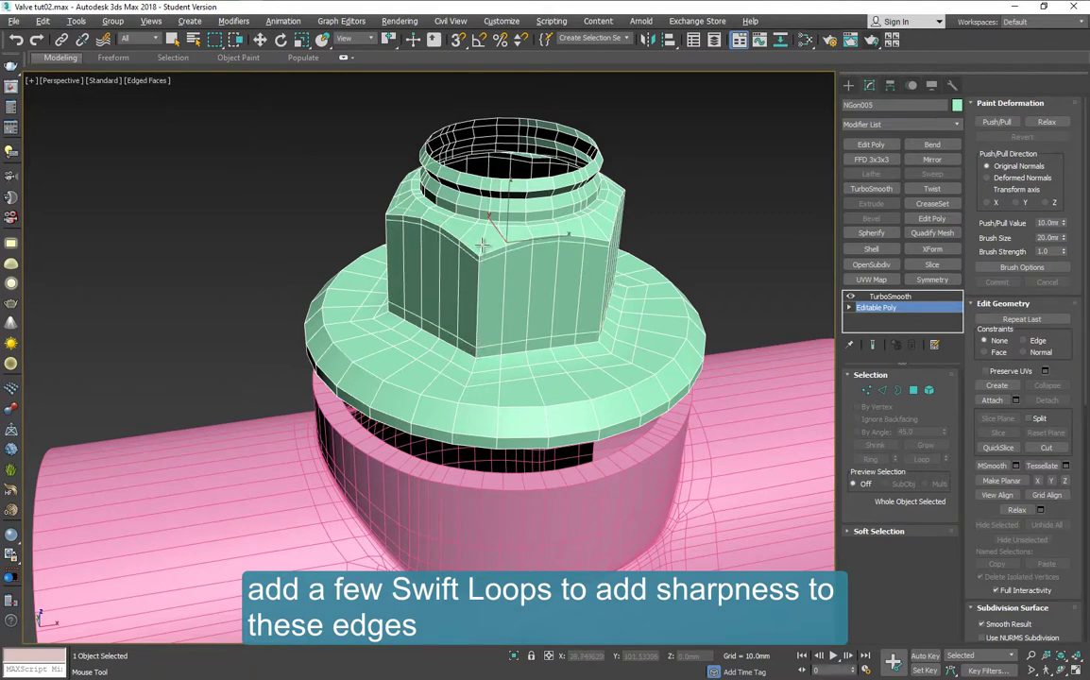
scroll(477, 247, up, 2)
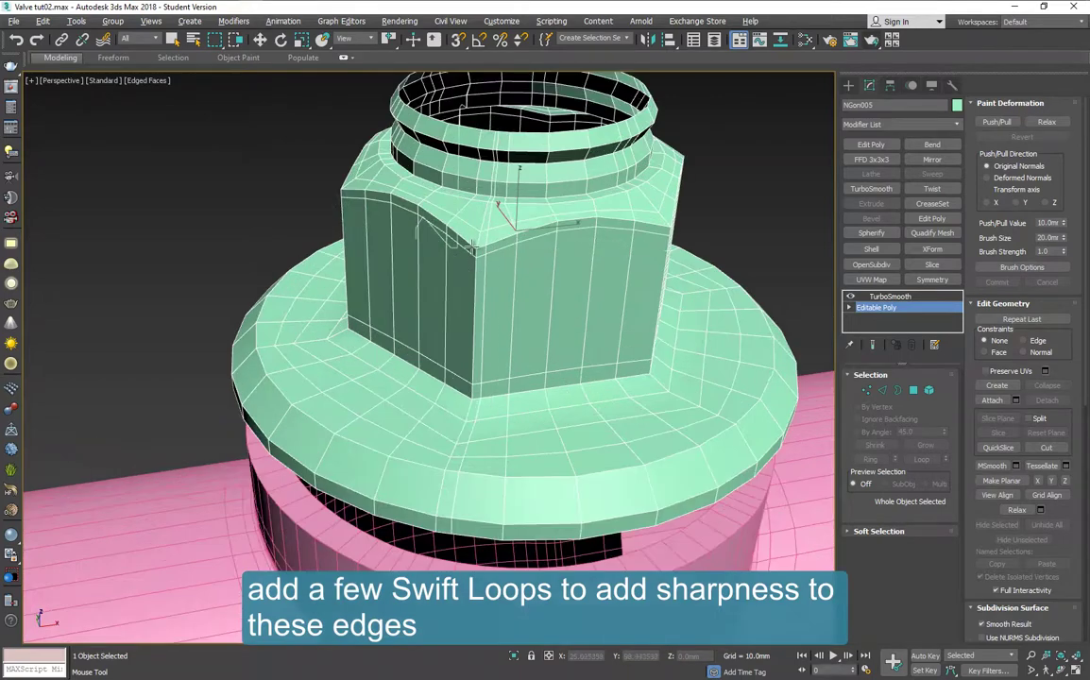
alt+middle_drag(469, 254, 515, 290)
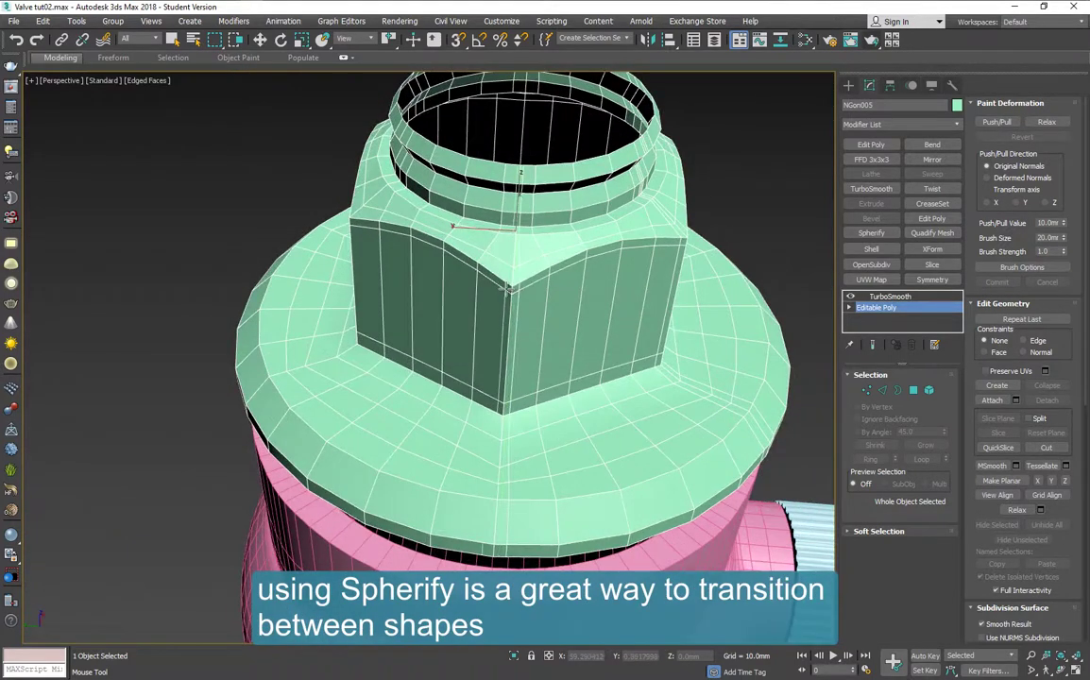
click(470, 301)
alt+middle_drag(469, 300, 542, 307)
- Deselect the nut and turn off the edged-faces display to inspect the smoothed valve
scroll(619, 318, down, 5)
click(618, 246)
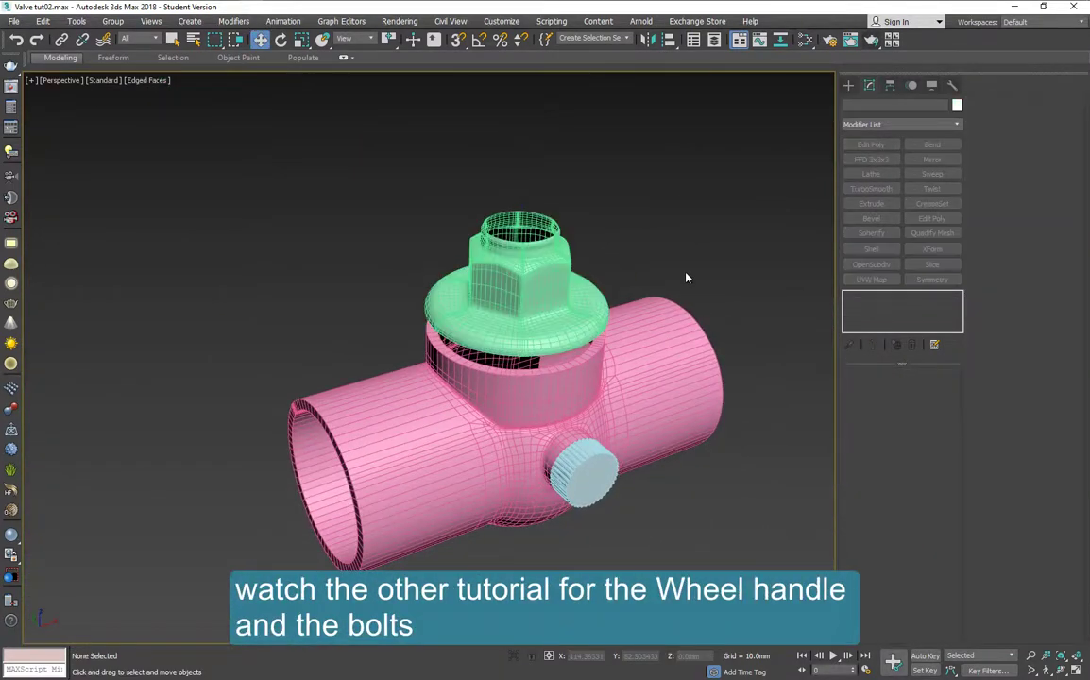
key(F4)
scroll(538, 307, up, 2)
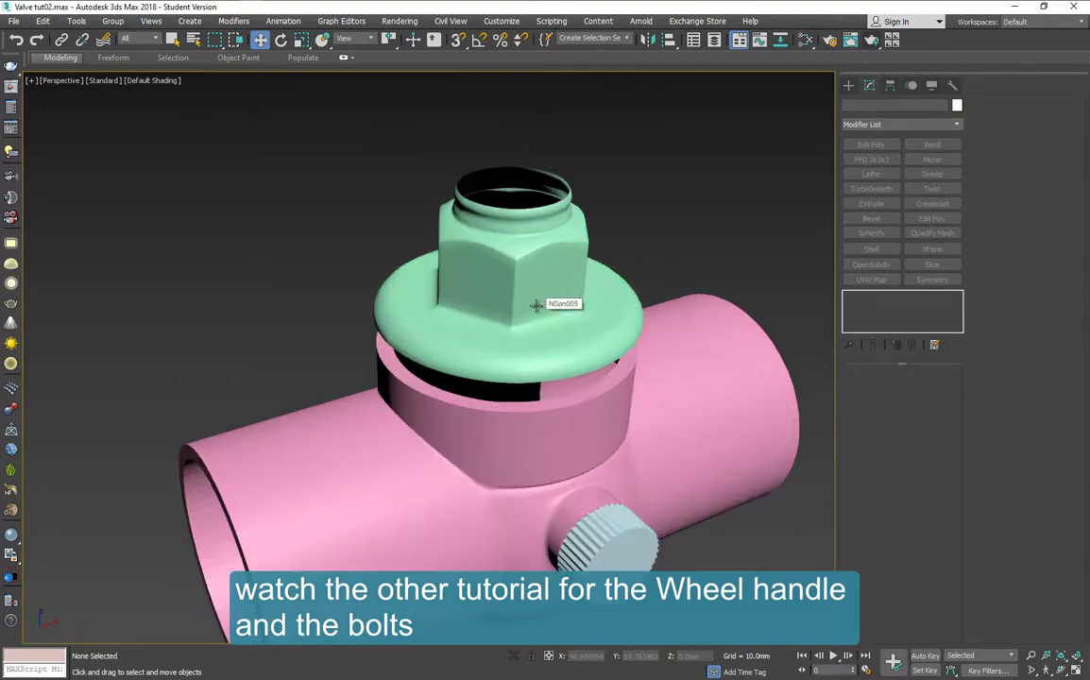